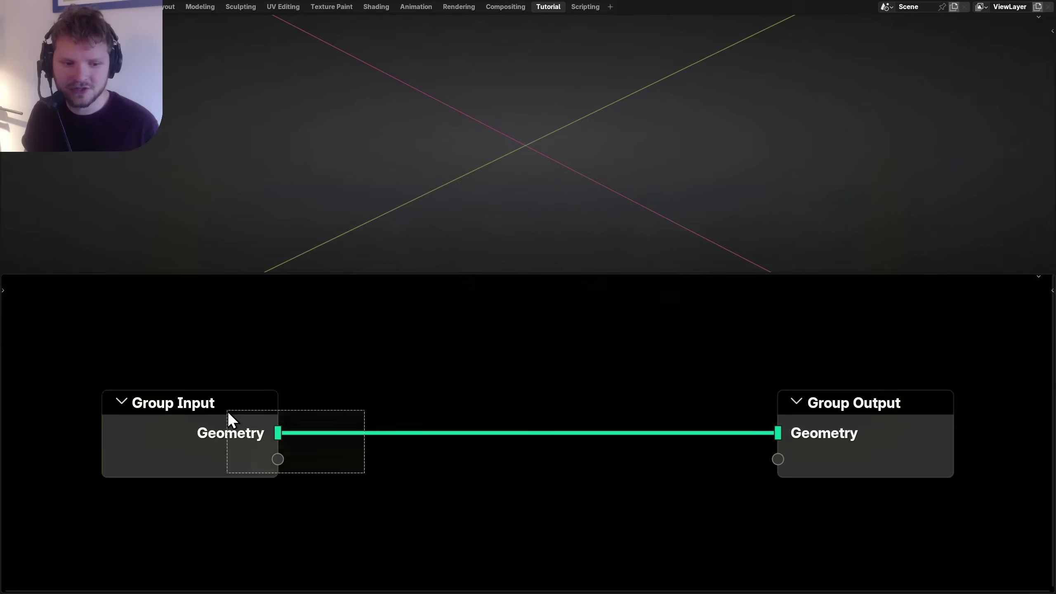
Replace the Group Input node with a Cube node and connect its Mesh output to the Group Output geometry.
{"action": "key", "text": "x"}
{"action": "key", "text": "Home"}
{"action": "key", "text": "shift+a"}
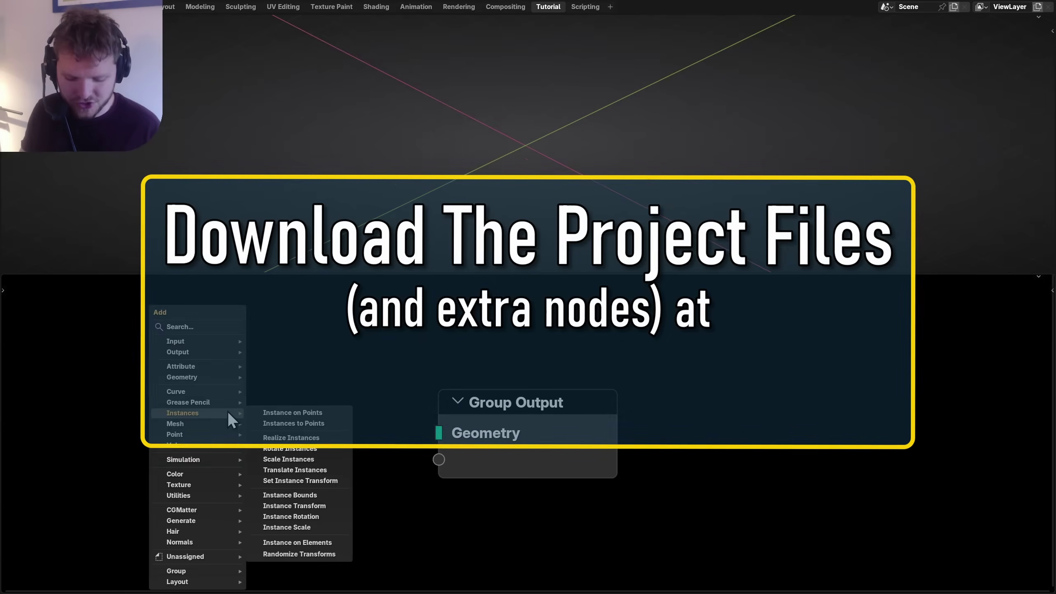
{"action": "type", "text": "cub"}
{"action": "key", "text": "Return"}
{"action": "left_click", "coordinate": [95, 379]}
{"action": "key", "text": "Home"}
{"action": "left_click_drag", "start_coordinate": [460, 360], "coordinate": [596, 370]}
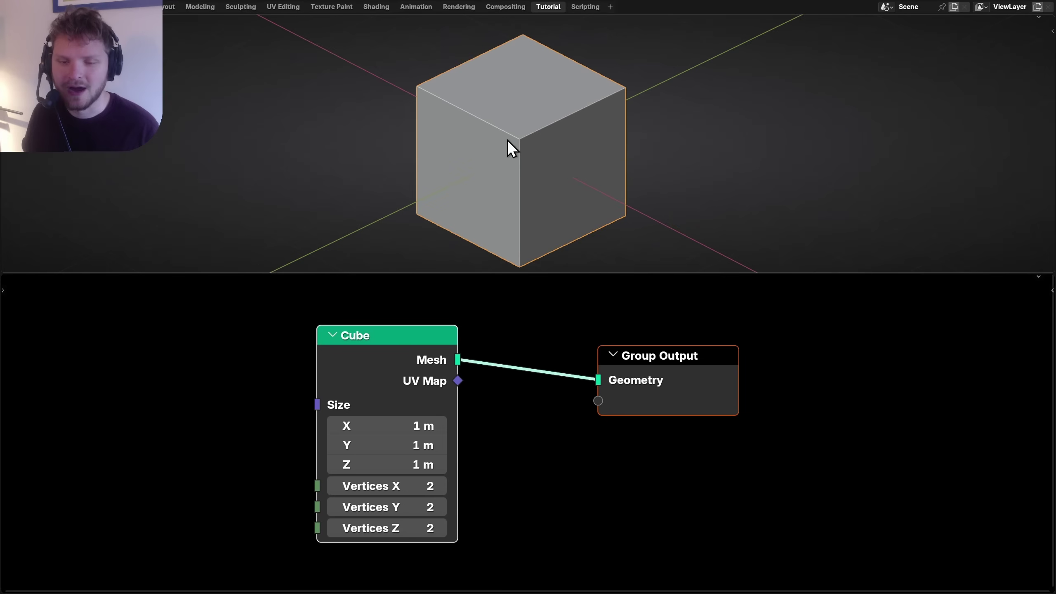
{"action": "mouse_move", "coordinate": [519, 141]}
{"action": "left_mouse_down"}
{"action": "mouse_move", "coordinate": [618, 97]}
{"action": "mouse_move", "coordinate": [520, 169]}
{"action": "left_mouse_up"}
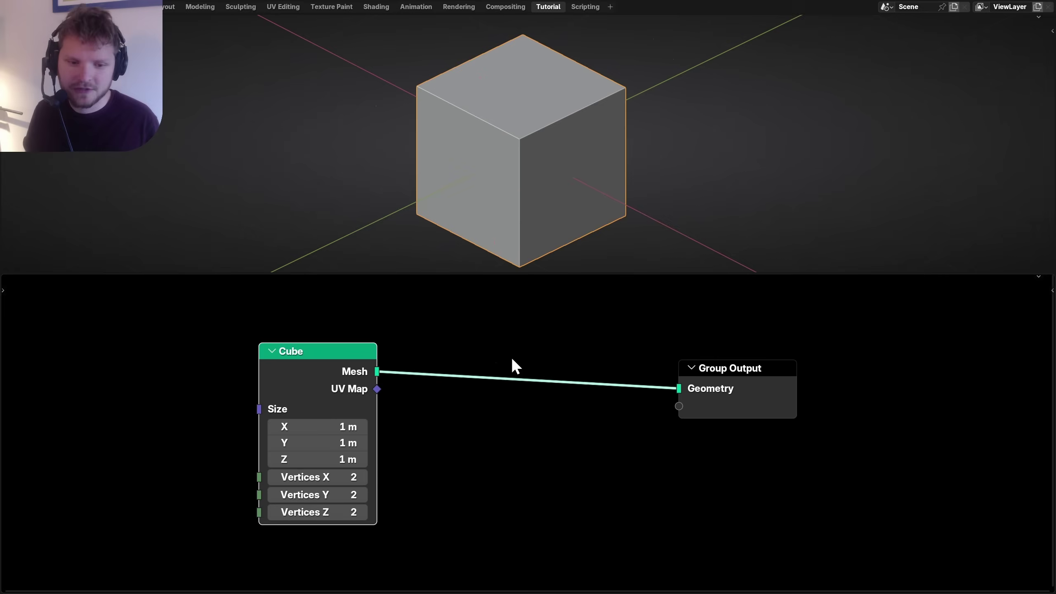
Add an Edge Angle node below the link between the Cube and the Group Output.
{"action": "key", "text": "shift+a"}
{"action": "type", "text": "edge ang"}
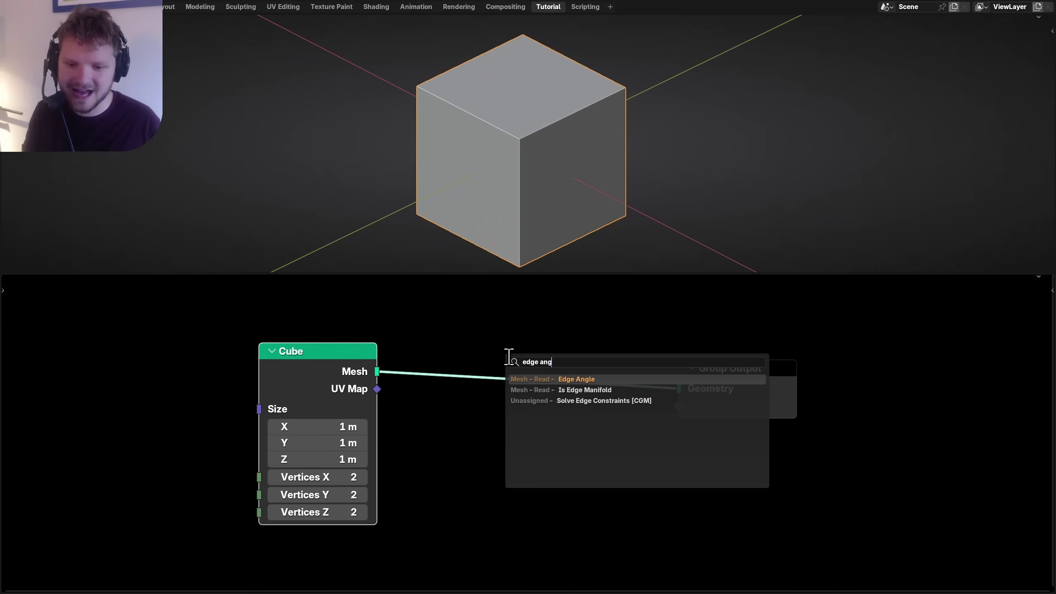
{"action": "key", "text": "Return"}
{"action": "left_click", "coordinate": [407, 440]}
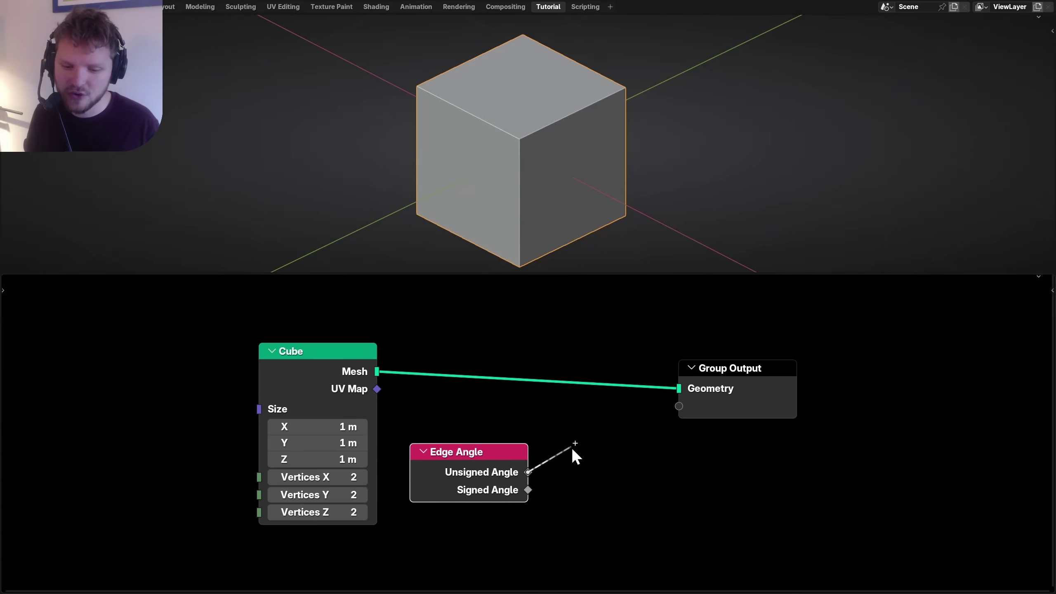
Feed the unsigned edge angle into a Greater Than comparison with B set to 0.6, and move Group Output further away.
{"action": "left_click_drag", "start_coordinate": [572, 448], "coordinate": [572, 449]}
{"action": "type", "text": "grea"}
{"action": "key", "text": "Return"}
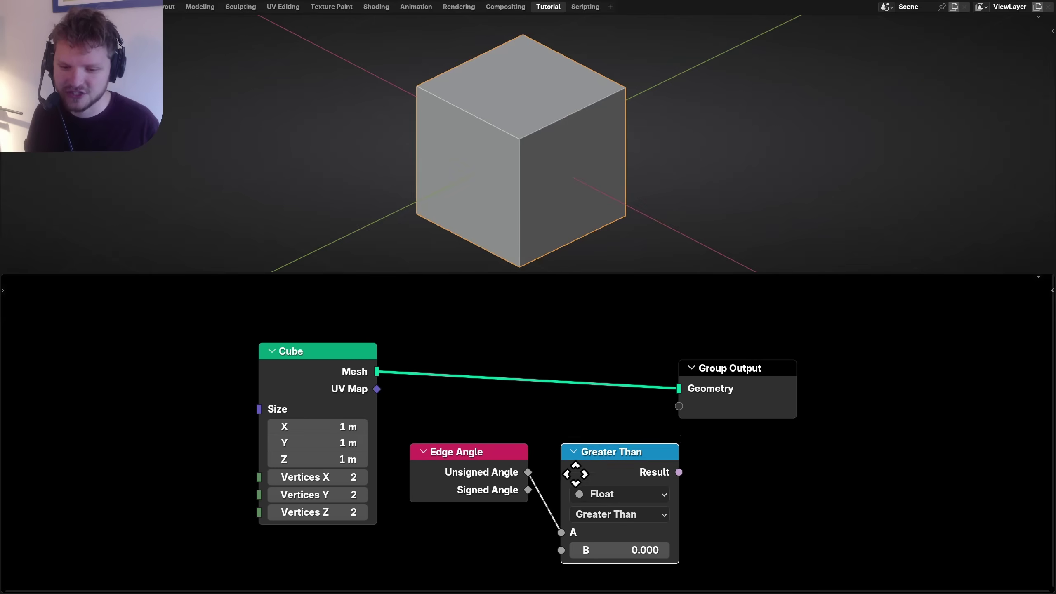
{"action": "left_click", "coordinate": [559, 457]}
{"action": "key", "text": "Home"}
{"action": "left_click_drag", "start_coordinate": [700, 363], "coordinate": [773, 352]}
{"action": "key", "text": "Home"}
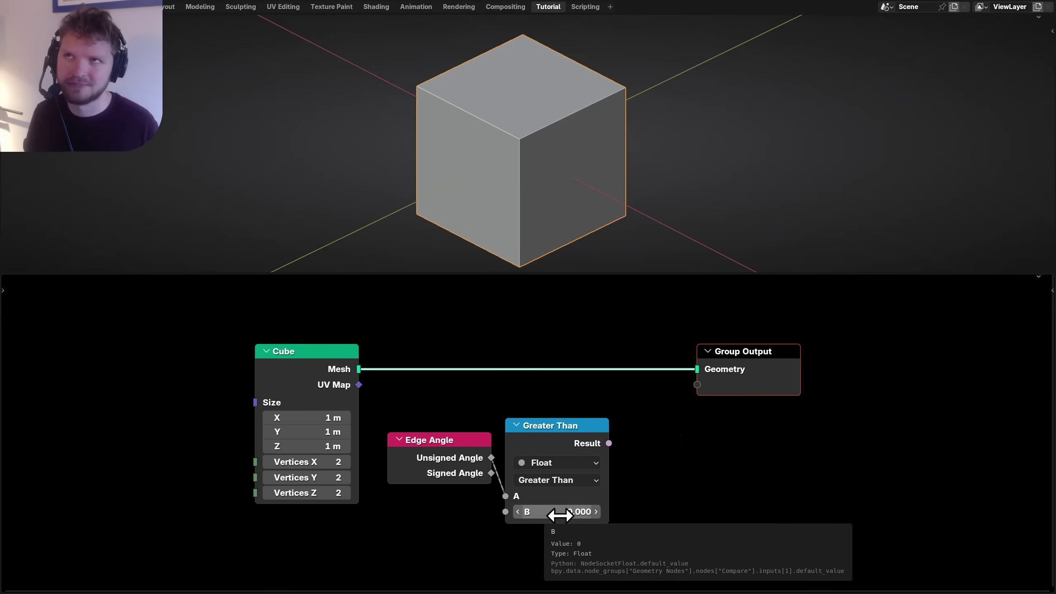
{"action": "left_click", "coordinate": [552, 515]}
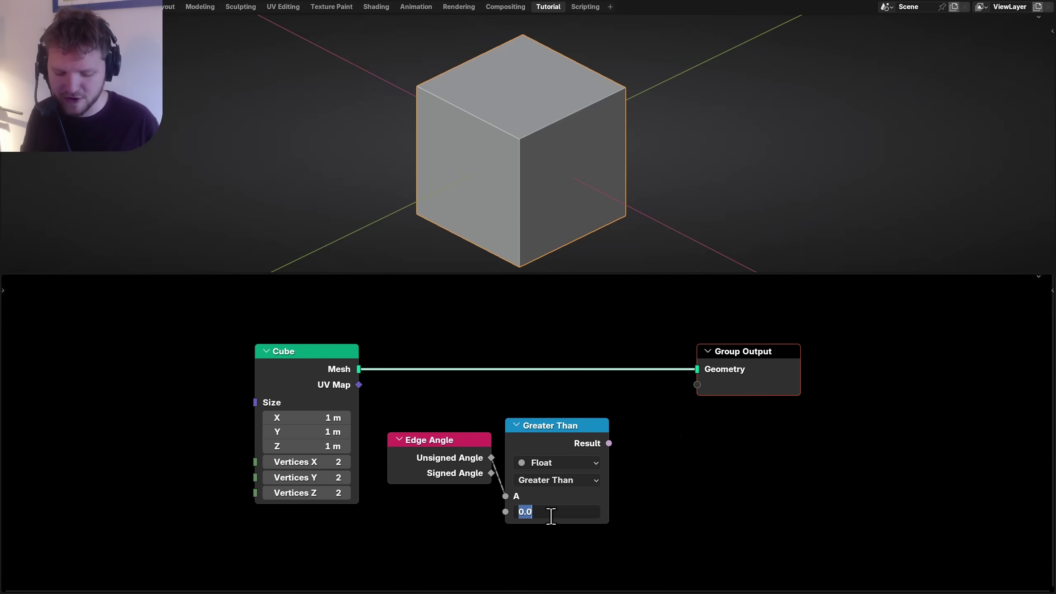
{"action": "key", "text": "Return"}
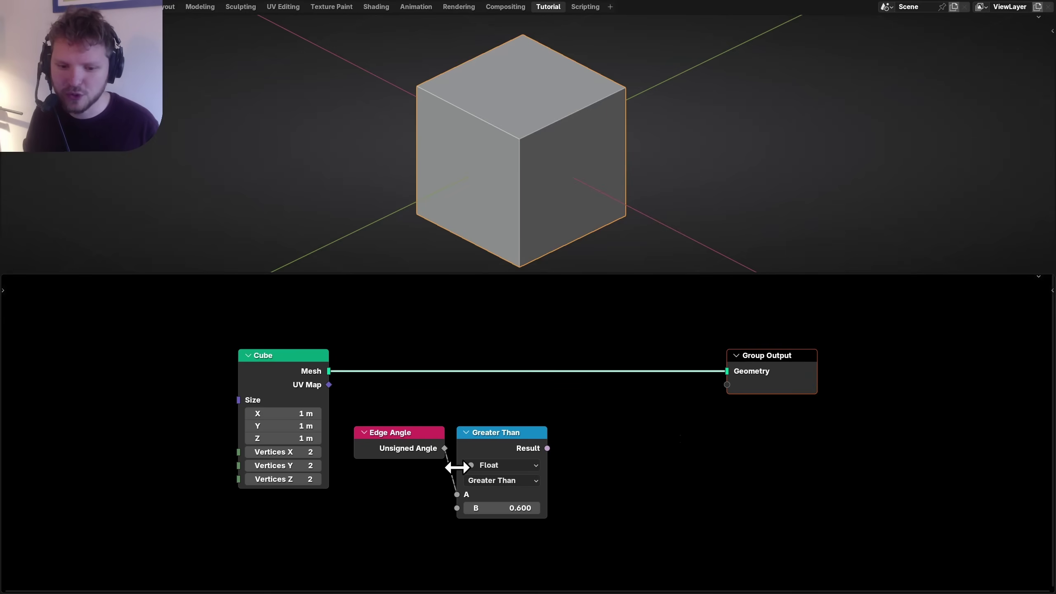
Insert a Separate Geometry node before Group Output, set it to Edge, and use the Greater Than result as its selection.
{"action": "key", "text": "shift+a"}
{"action": "type", "text": "separa"}
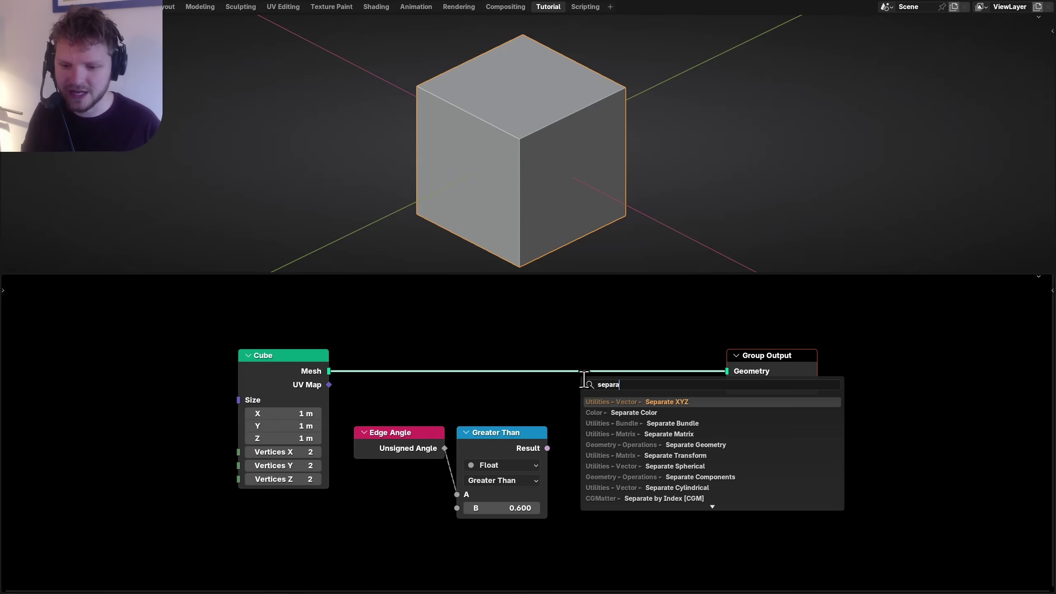
{"action": "type", "text": "te g"}
{"action": "key", "text": "Return"}
{"action": "left_click", "coordinate": [614, 395]}
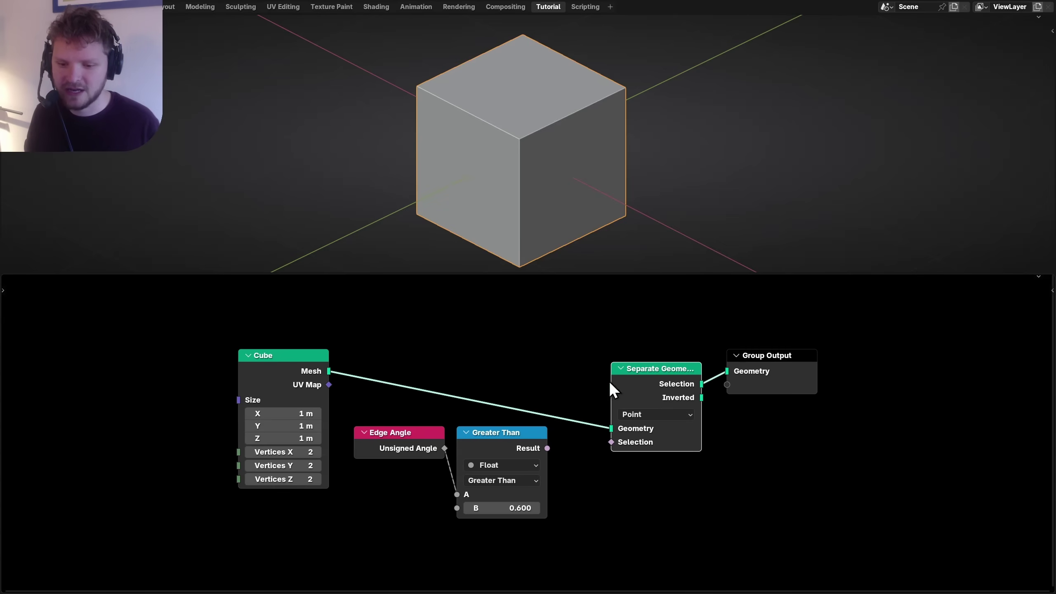
{"action": "left_click", "coordinate": [640, 416]}
{"action": "left_click", "coordinate": [633, 426]}
{"action": "left_click_drag", "start_coordinate": [547, 449], "coordinate": [610, 443]}
{"action": "left_click_drag", "start_coordinate": [753, 355], "coordinate": [869, 357]}
{"action": "key", "text": "Home"}
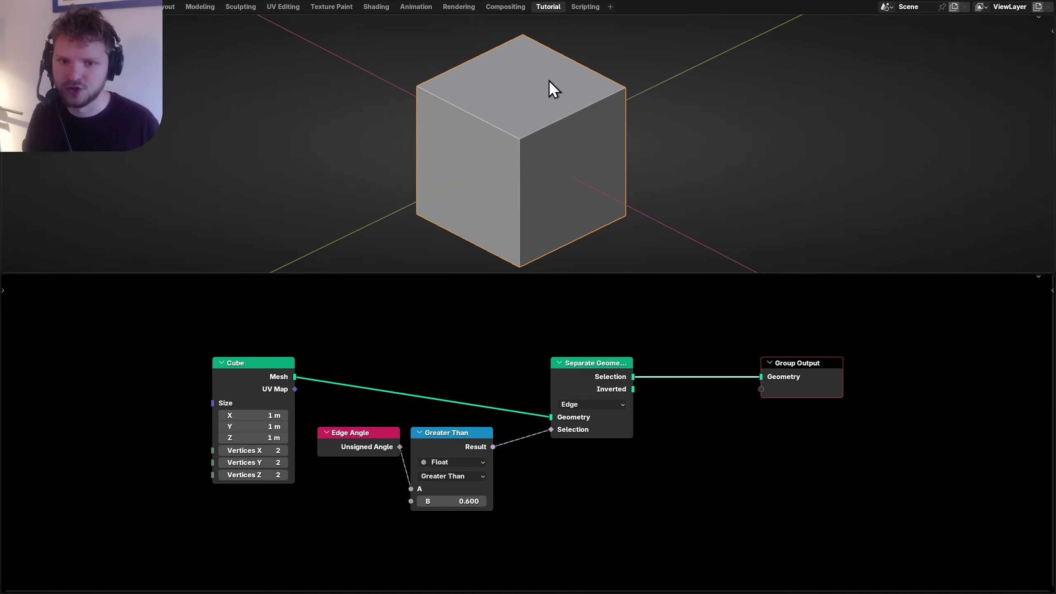
Insert a Delete Geometry node after Separate Geometry and set it to Face domain with Only Faces mode.
{"action": "key", "text": "shift+a"}
{"action": "type", "text": "del"}
{"action": "key", "text": "Return"}
{"action": "left_click", "coordinate": [651, 351]}
{"action": "left_click", "coordinate": [684, 376]}
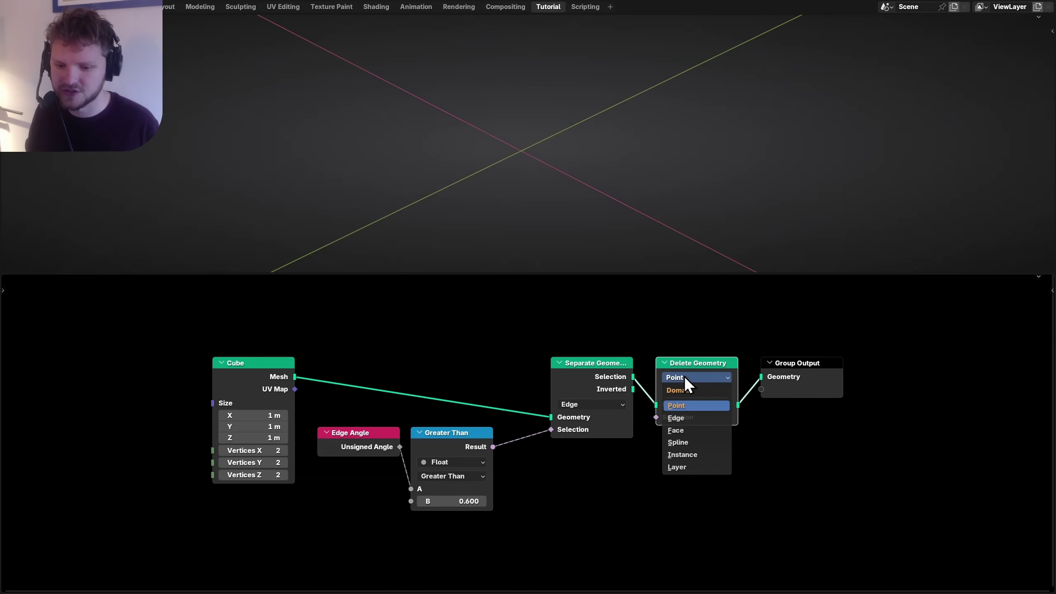
{"action": "left_click", "coordinate": [676, 431]}
{"action": "left_click", "coordinate": [682, 392]}
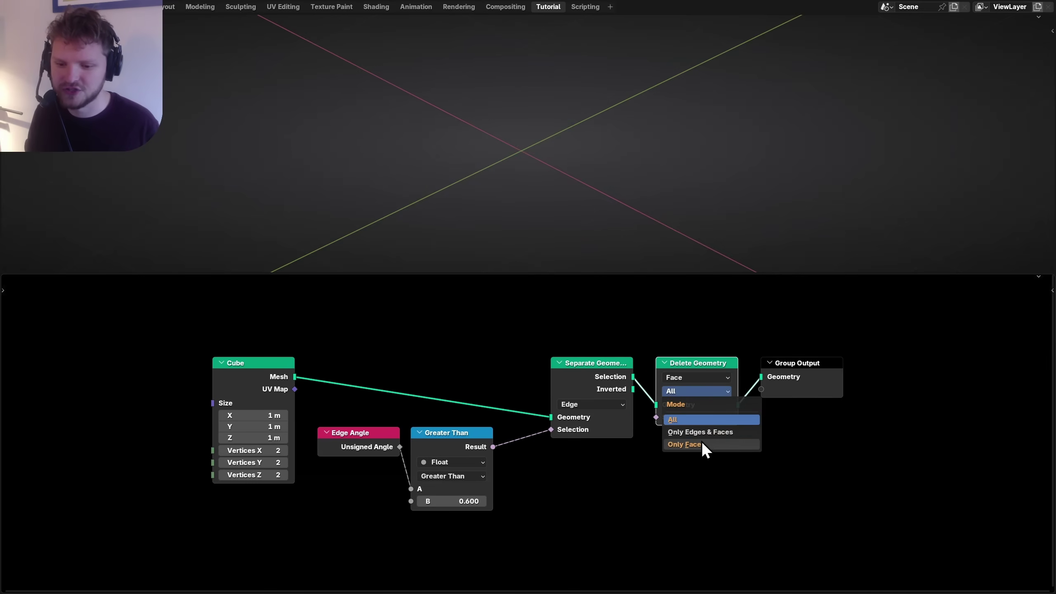
{"action": "left_click", "coordinate": [701, 441]}
Show the viewport in wireframe and set the Cube's Vertices X, Y and Z to 4.
{"action": "key", "text": "z"}
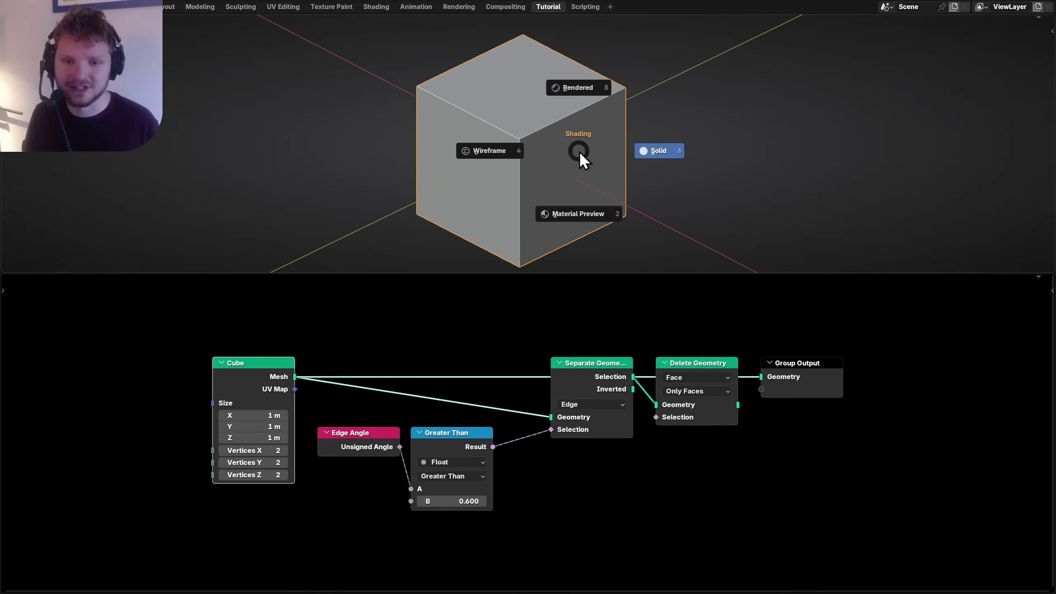
{"action": "left_click", "coordinate": [490, 149]}
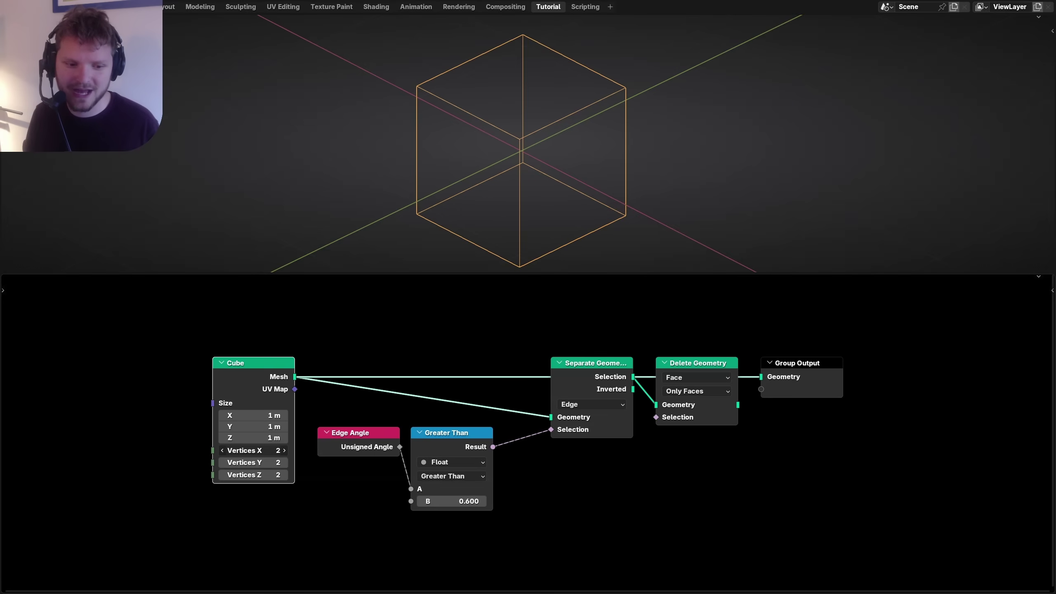
{"action": "left_click_drag", "start_coordinate": [274, 450], "coordinate": [274, 475]}
{"action": "type", "text": "4"}
{"action": "key", "text": "Return"}
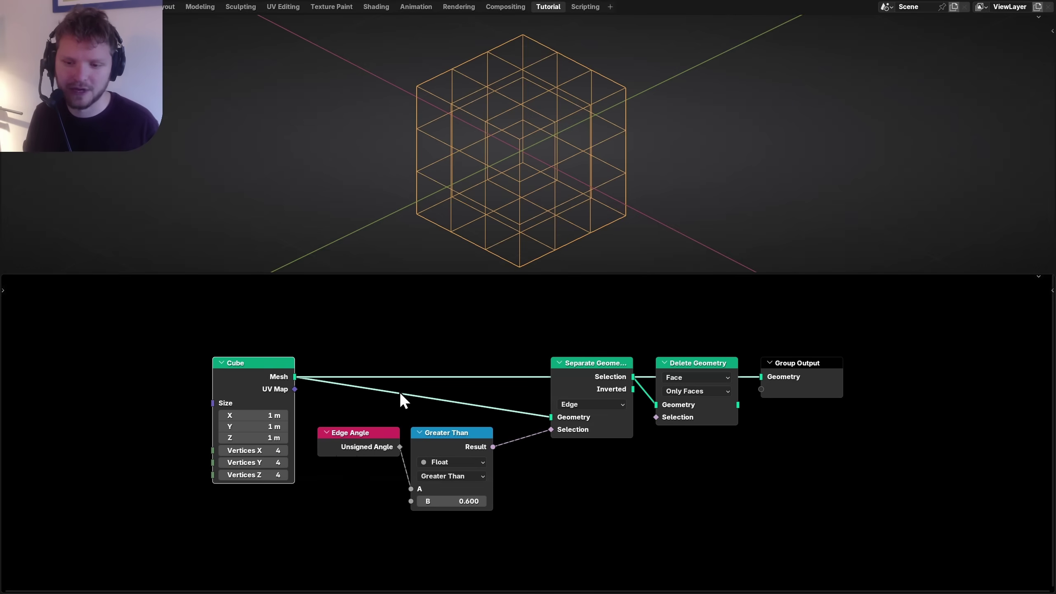
Route Delete Geometry to the Group Output after comparing it with the plain cube, and shift the linked node chain away from Group Output.
{"action": "left_click", "coordinate": [702, 366], "text": "alt+shift"}
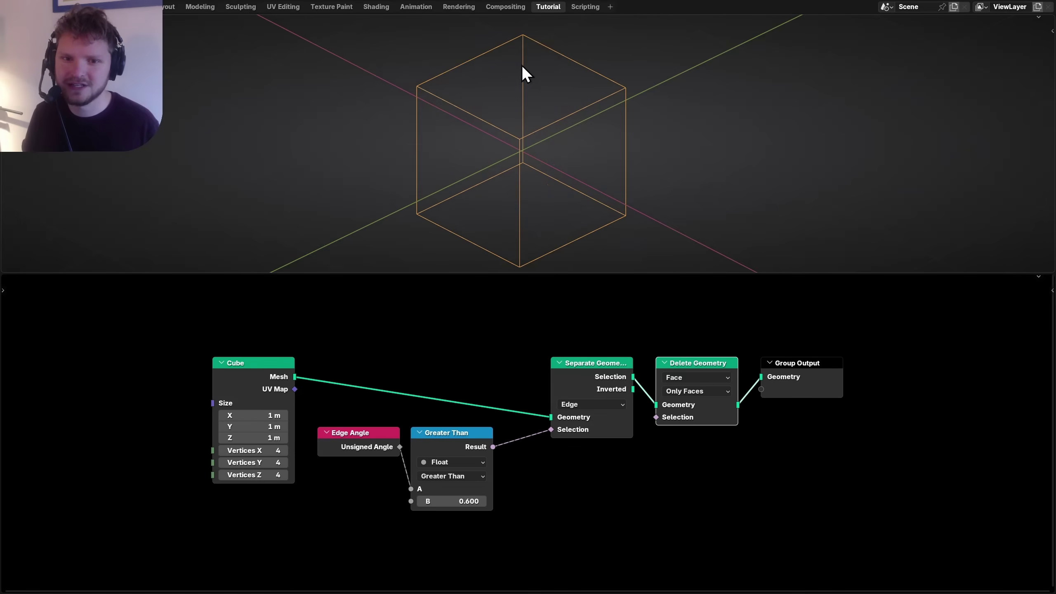
{"action": "left_click", "coordinate": [273, 375], "text": "ctrl+shift"}
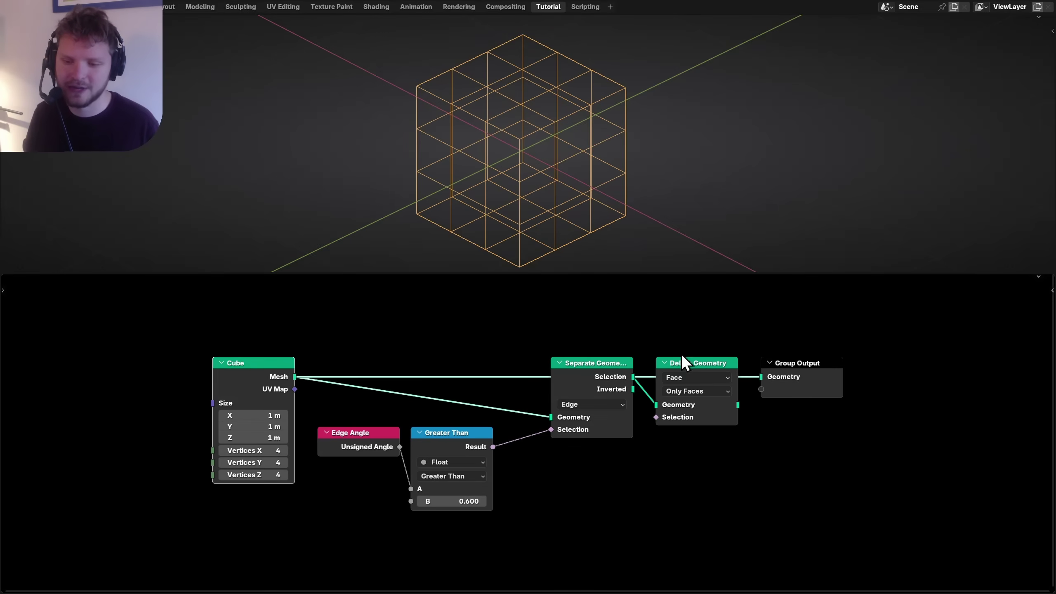
{"action": "left_click", "coordinate": [703, 363], "text": "alt+shift"}
{"action": "key", "text": "l"}
{"action": "key", "text": "l"}
{"action": "key", "text": "l"}
{"action": "left_click_drag", "start_coordinate": [704, 363], "coordinate": [446, 363]}
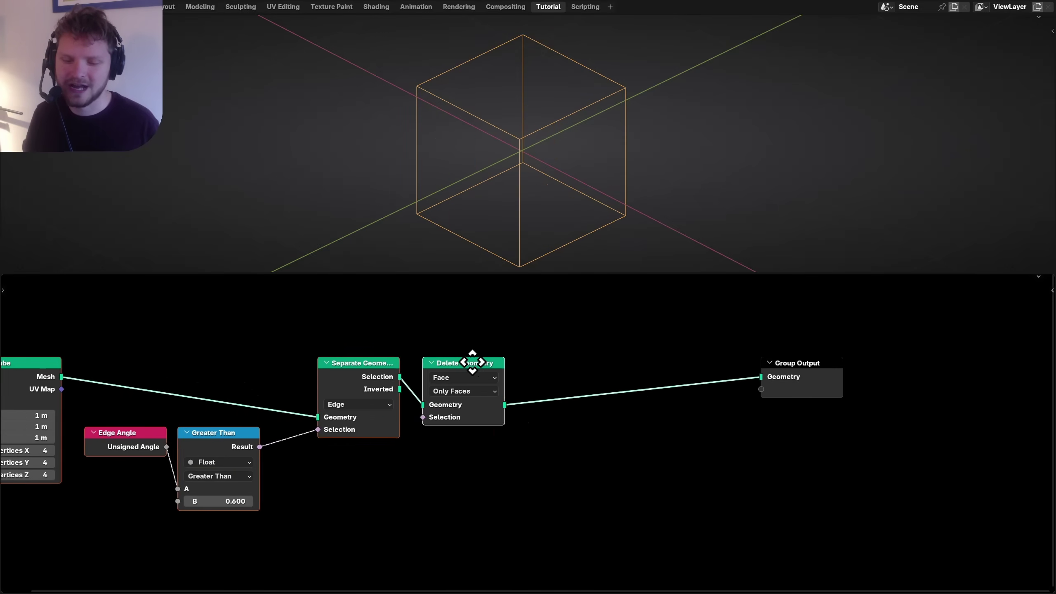
{"action": "key", "text": "Home"}
{"action": "key", "text": "shift+a"}
{"action": "type", "text": "curve tu"}
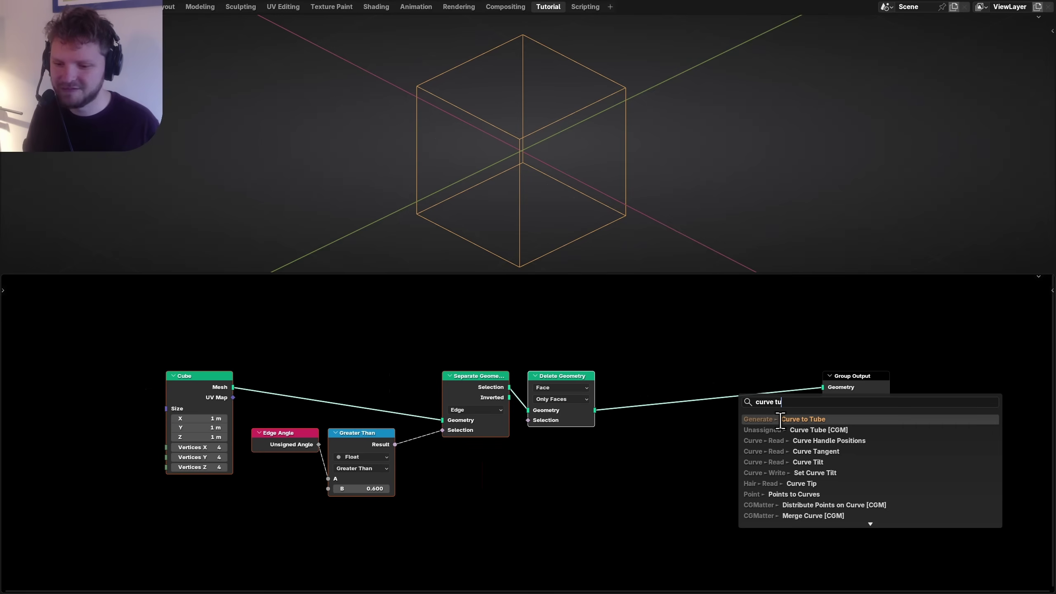
{"action": "key", "text": "Return"}
{"action": "left_click", "coordinate": [667, 415]}
{"action": "key", "text": "Home"}
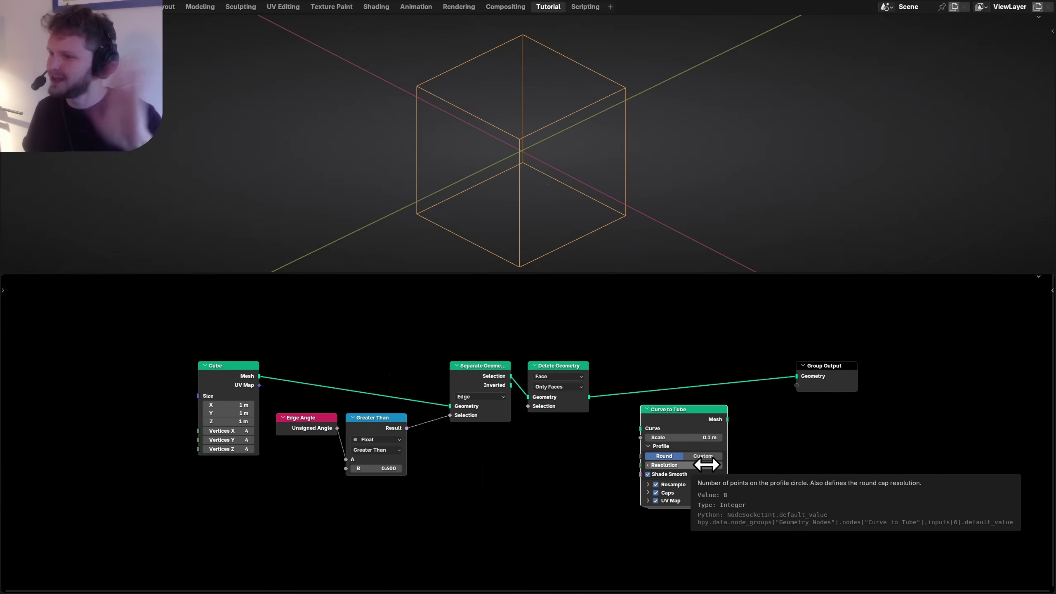
{"action": "key", "text": "Tab"}
{"action": "key", "text": "Tab"}
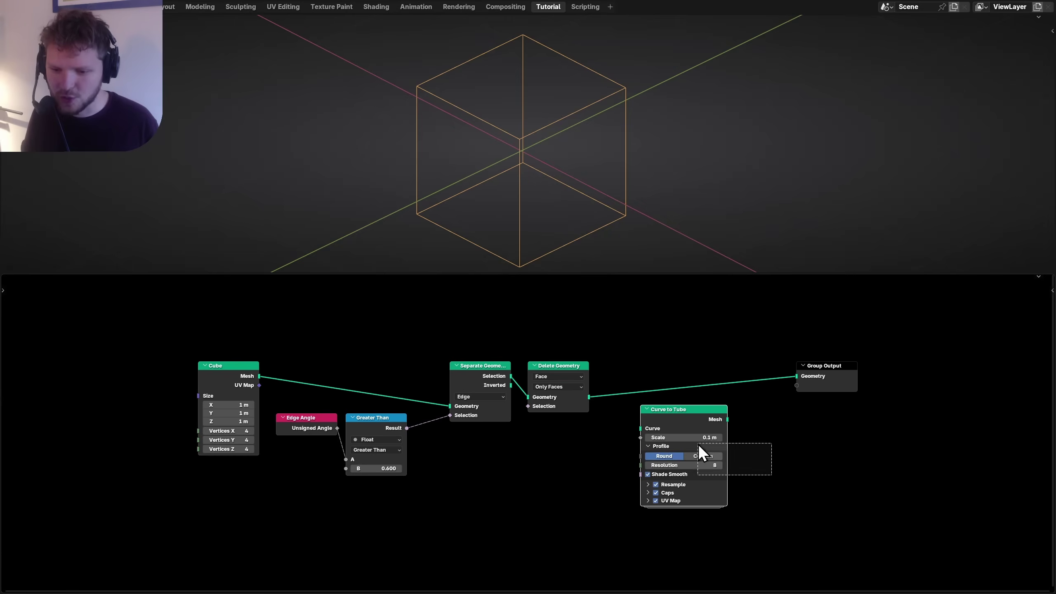
{"action": "key", "text": "ctrl+x"}
Switch to the browser, view the free nodes installation instructions on cgmatter.com, and close the browser.
{"action": "key", "text": "alt+Tab"}
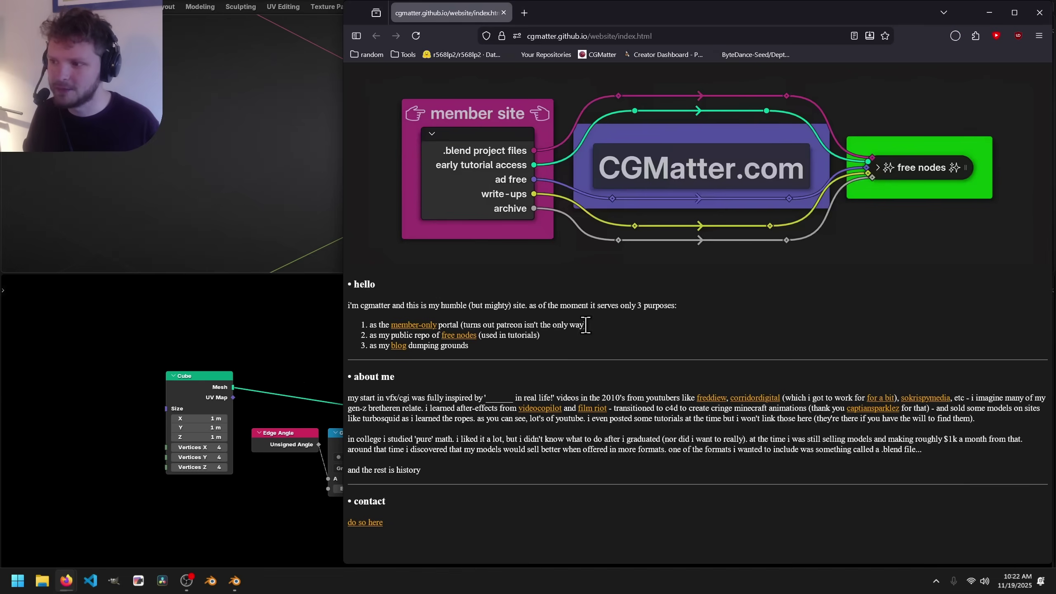
{"action": "left_click", "coordinate": [741, 36]}
{"action": "type", "text": "cgmatter.com/"}
{"action": "key", "text": "Return"}
{"action": "left_click", "coordinate": [922, 182]}
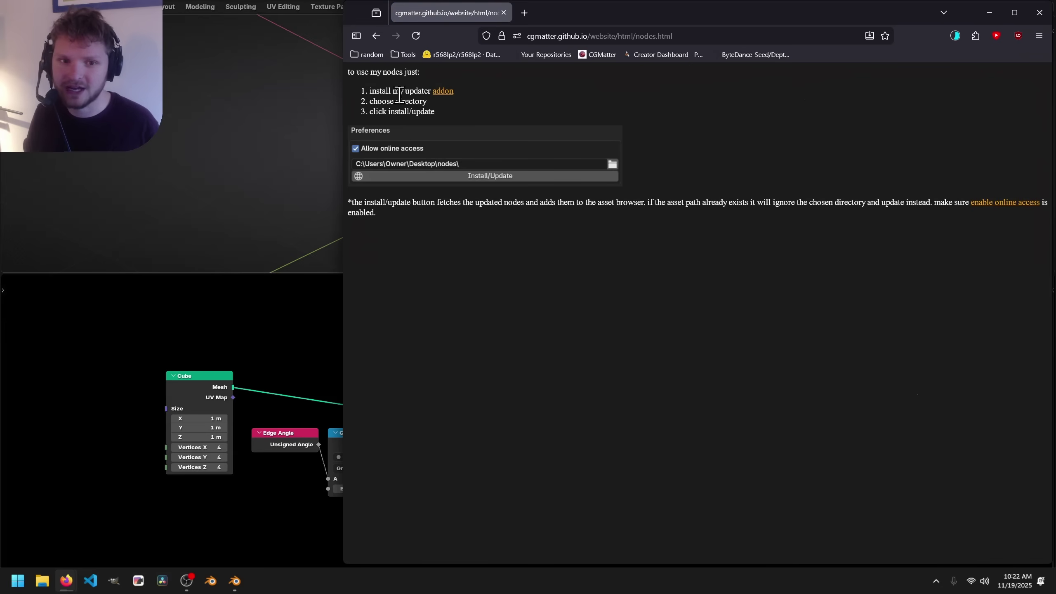
{"action": "left_click", "coordinate": [1039, 12]}
Insert the Curve Tube [CGM] node between Delete Geometry and Group Output, leaving space in front of it.
{"action": "key", "text": "shift+a"}
{"action": "type", "text": "tube"}
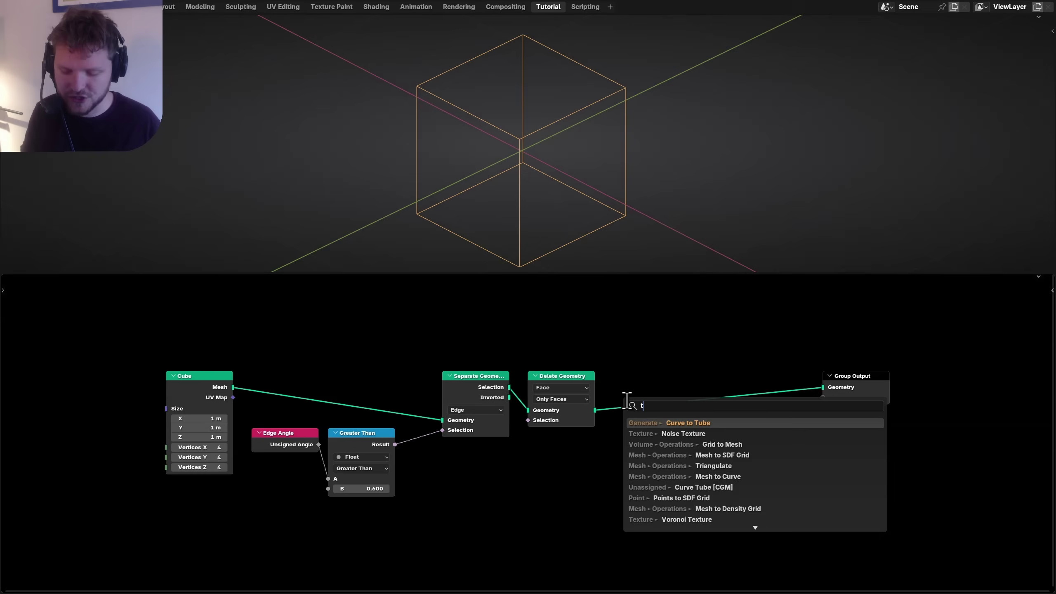
{"action": "key", "text": "Return"}
{"action": "left_click", "coordinate": [654, 362]}
{"action": "scroll", "coordinate": [654, 362], "scroll_direction": "up", "scroll_amount": 7}
{"action": "middle_click_drag", "start_coordinate": [891, 380], "coordinate": [528, 420]}
{"action": "left_click_drag", "start_coordinate": [661, 475], "coordinate": [704, 447]}
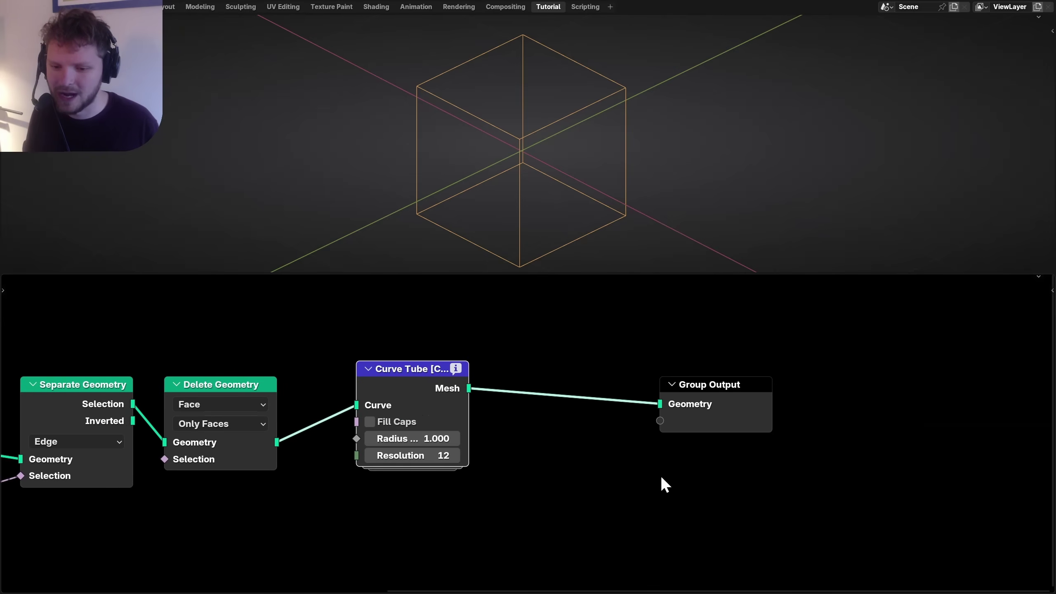
{"action": "left_click_drag", "start_coordinate": [689, 412], "coordinate": [546, 391]}
{"action": "left_click_drag", "start_coordinate": [601, 452], "coordinate": [429, 393]}
{"action": "left_click_drag", "start_coordinate": [387, 368], "coordinate": [595, 368]}
Insert a Mesh to Curve node between Delete Geometry and Curve Tube.
{"action": "key", "text": "shift+a"}
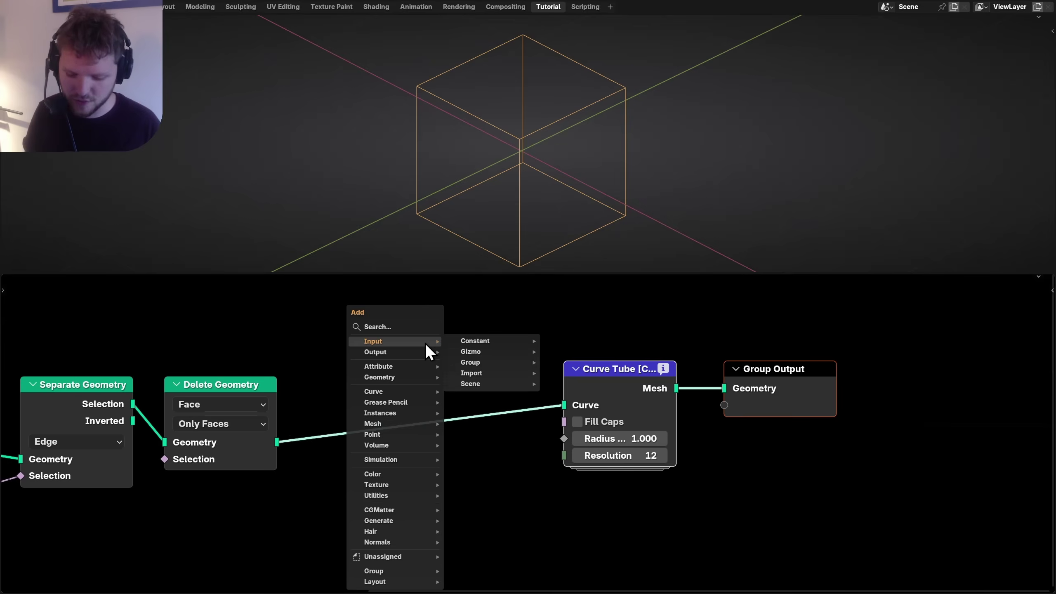
{"action": "type", "text": "mesh to"}
{"action": "key", "text": "Return"}
{"action": "left_click", "coordinate": [346, 381]}
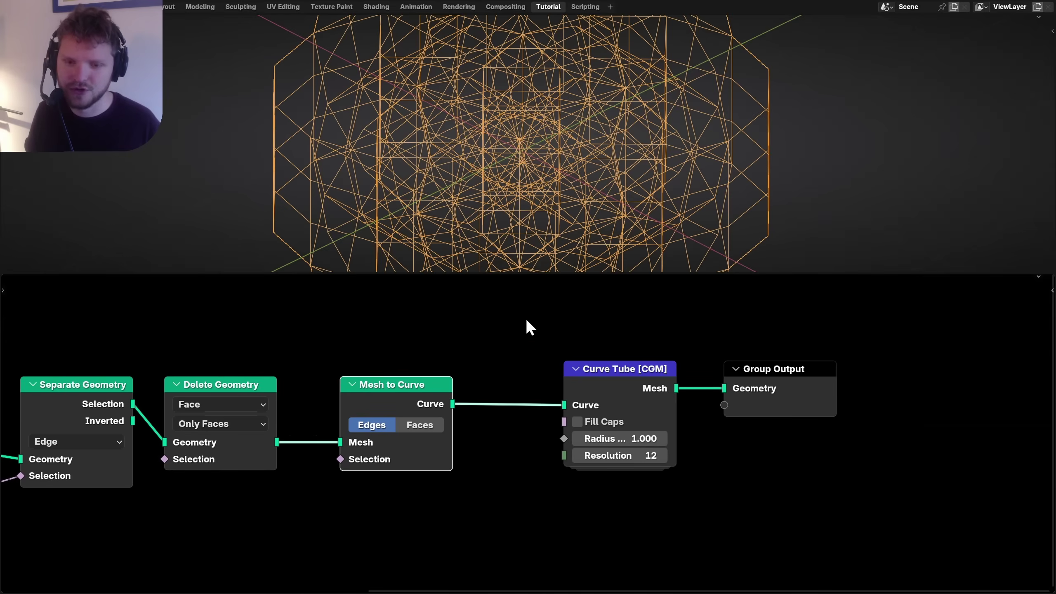
Return the viewport to solid shading, and give Curve Tube filled caps and a radius of 0.02.
{"action": "key", "text": "z"}
{"action": "left_click", "coordinate": [670, 139]}
{"action": "mouse_move", "coordinate": [635, 438]}
{"action": "left_mouse_down"}
{"action": "mouse_move", "coordinate": [611, 438]}
{"action": "mouse_move", "coordinate": [637, 433]}
{"action": "left_mouse_up"}
{"action": "left_click", "coordinate": [577, 421]}
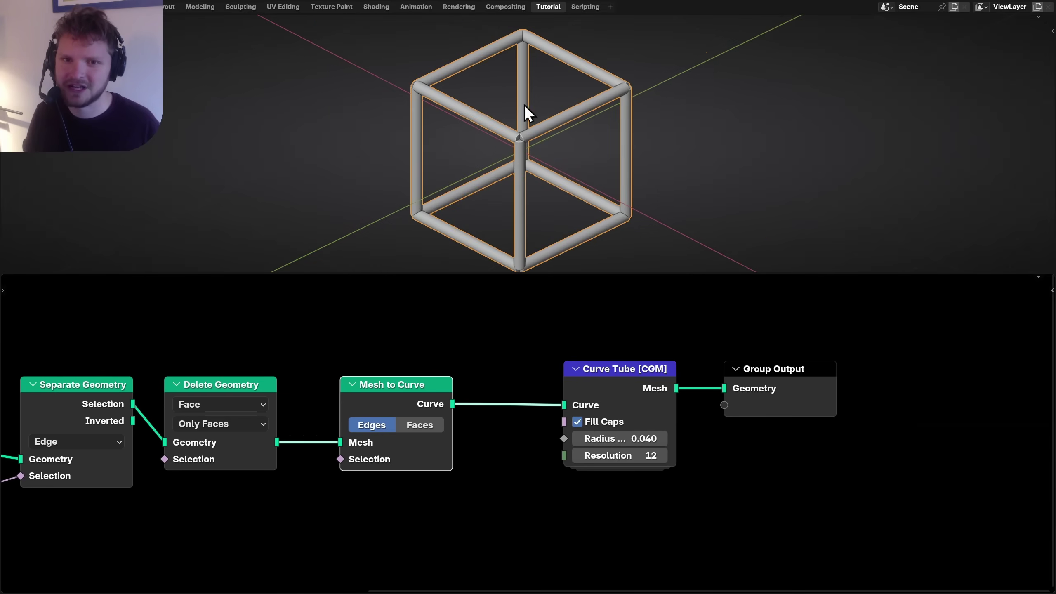
{"action": "left_click", "coordinate": [640, 439]}
{"action": "type", "text": ".02"}
{"action": "key", "text": "Return"}
Inspect the tube joint at a cube corner, and insert an SDF Remesh [CGM] node between Curve Tube and Group Output.
{"action": "key", "text": "ctrl+space"}
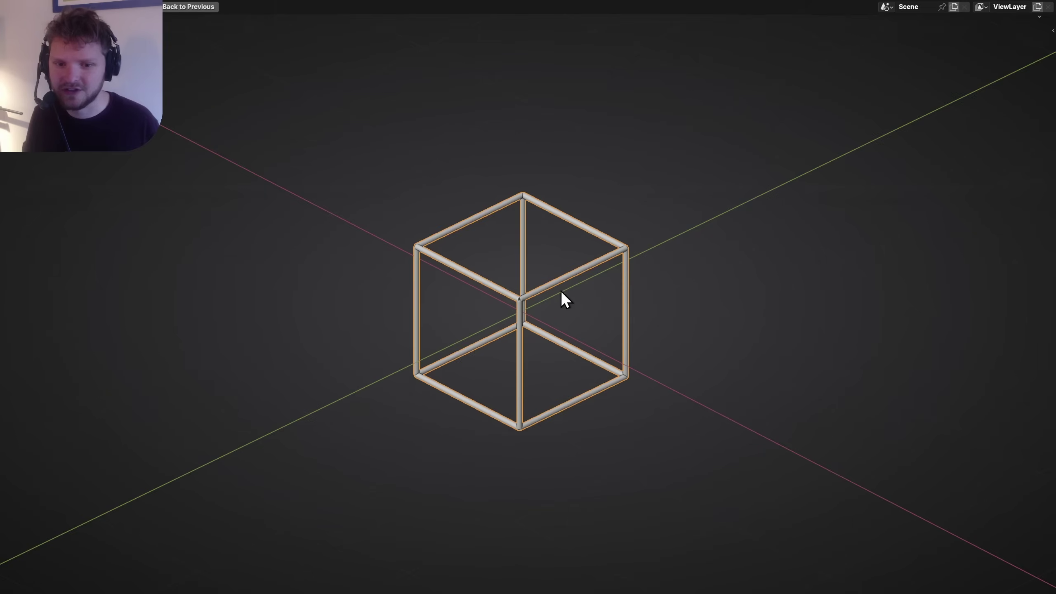
{"action": "scroll", "coordinate": [515, 291], "scroll_direction": "up", "scroll_amount": 9}
{"action": "scroll", "coordinate": [457, 269], "scroll_direction": "up", "scroll_amount": 2}
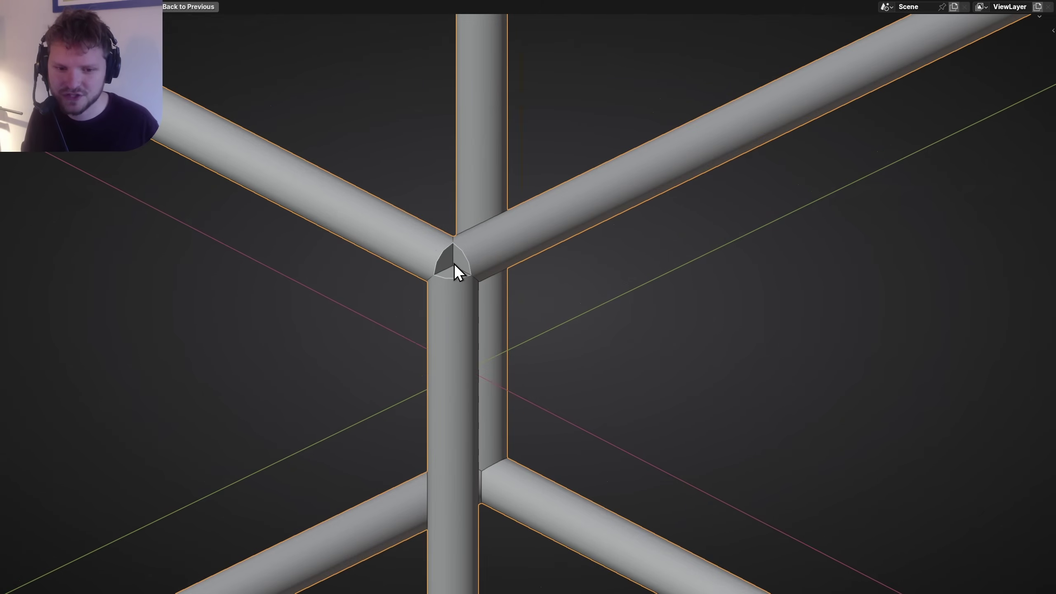
{"action": "middle_click_drag", "start_coordinate": [454, 263], "coordinate": [465, 239]}
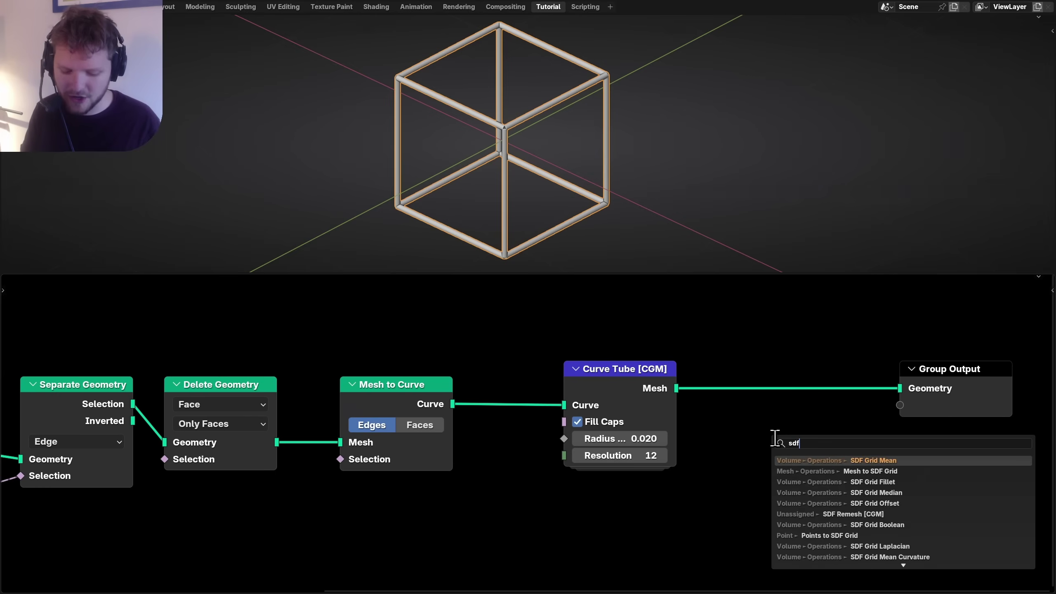
{"action": "type", "text": "rem"}
{"action": "key", "text": "Return"}
{"action": "left_click", "coordinate": [726, 367]}
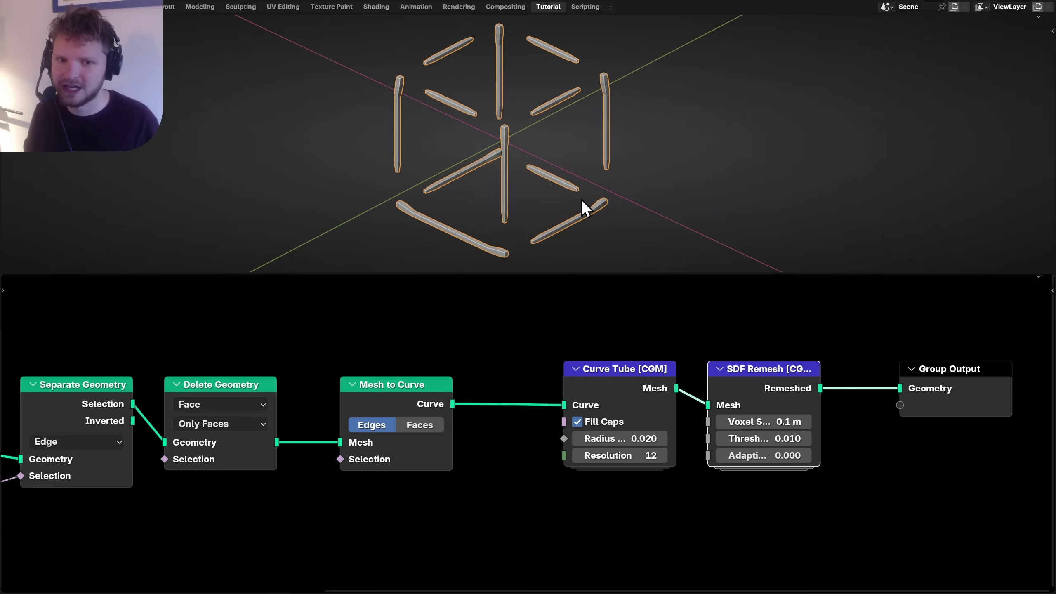
{"action": "scroll", "coordinate": [474, 99], "scroll_direction": "up", "scroll_amount": 2}
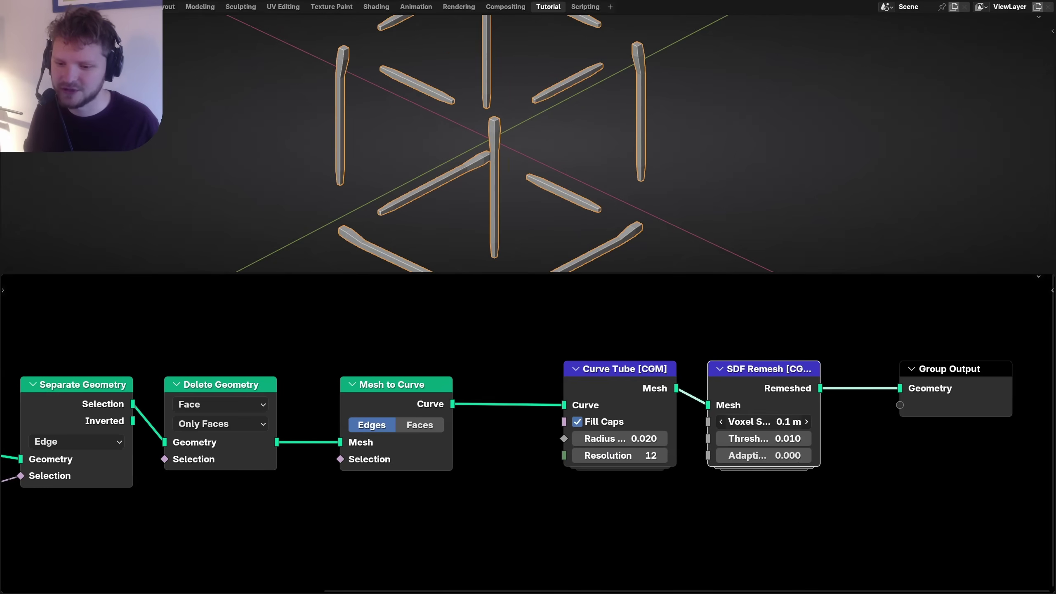
Set SDF Remesh's voxel size to 0.005 m and check the merged tube joint in wireframe and solid shading.
{"action": "left_click", "coordinate": [786, 420]}
{"action": "type", "text": "/10"}
{"action": "key", "text": "Return"}
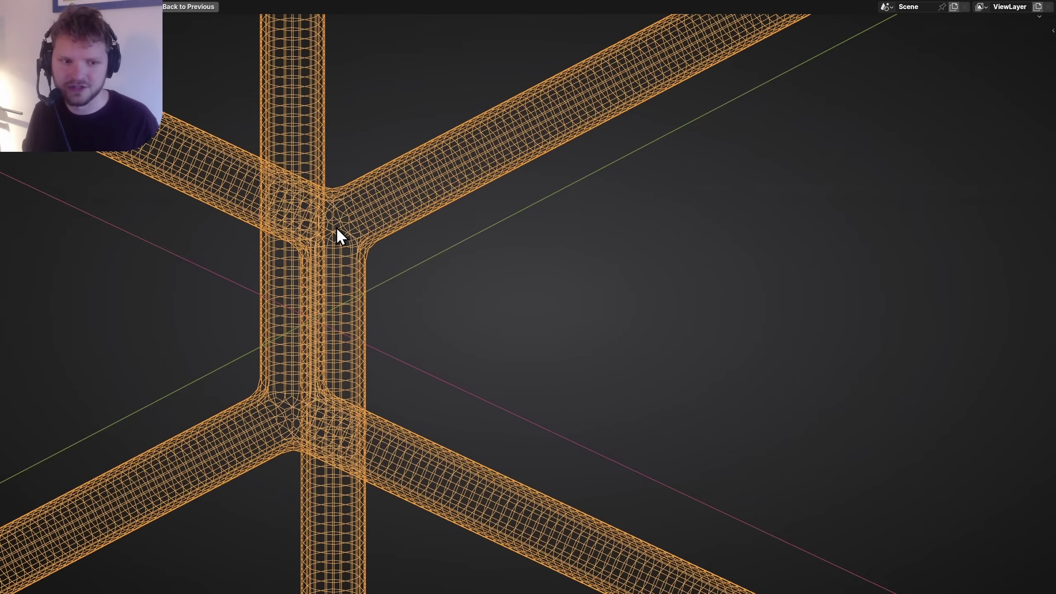
{"action": "mouse_move", "coordinate": [336, 228]}
{"action": "middle_mouse_down"}
{"action": "mouse_move", "coordinate": [357, 216]}
{"action": "mouse_move", "coordinate": [338, 216]}
{"action": "middle_mouse_up"}
{"action": "key", "text": "z"}
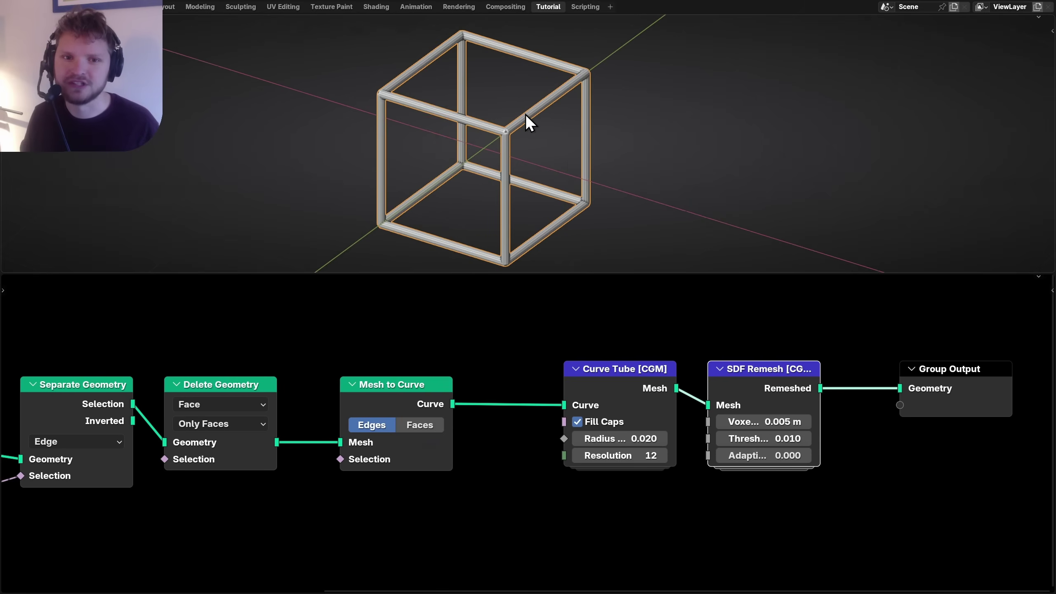
{"action": "middle_click_drag", "start_coordinate": [525, 114], "coordinate": [511, 112]}
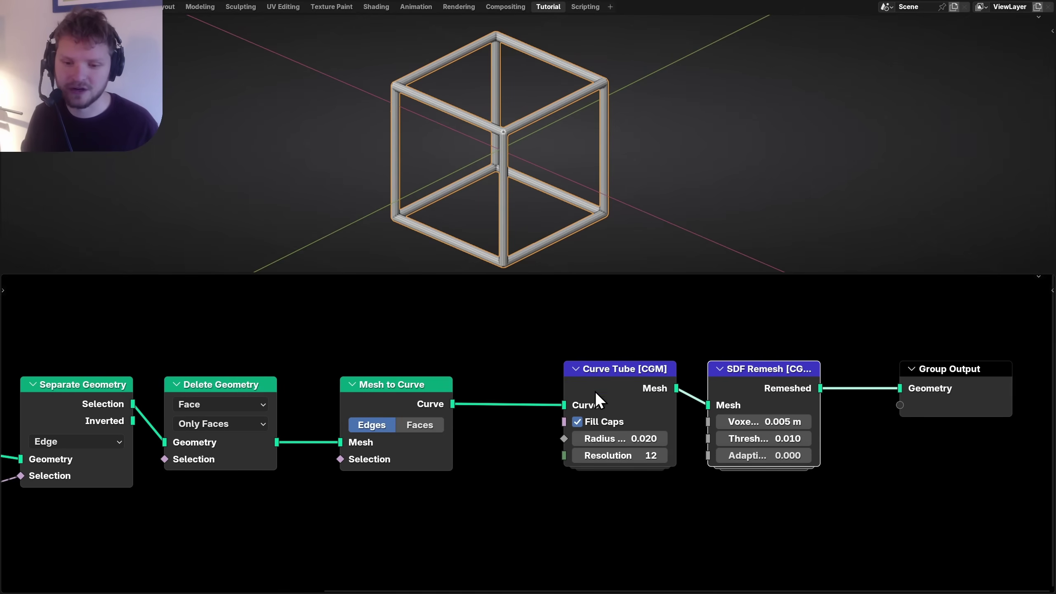
Leave more space between Curve Tube and SDF Remesh, and mute SDF Remesh.
{"action": "left_click_drag", "start_coordinate": [748, 367], "coordinate": [861, 367]}
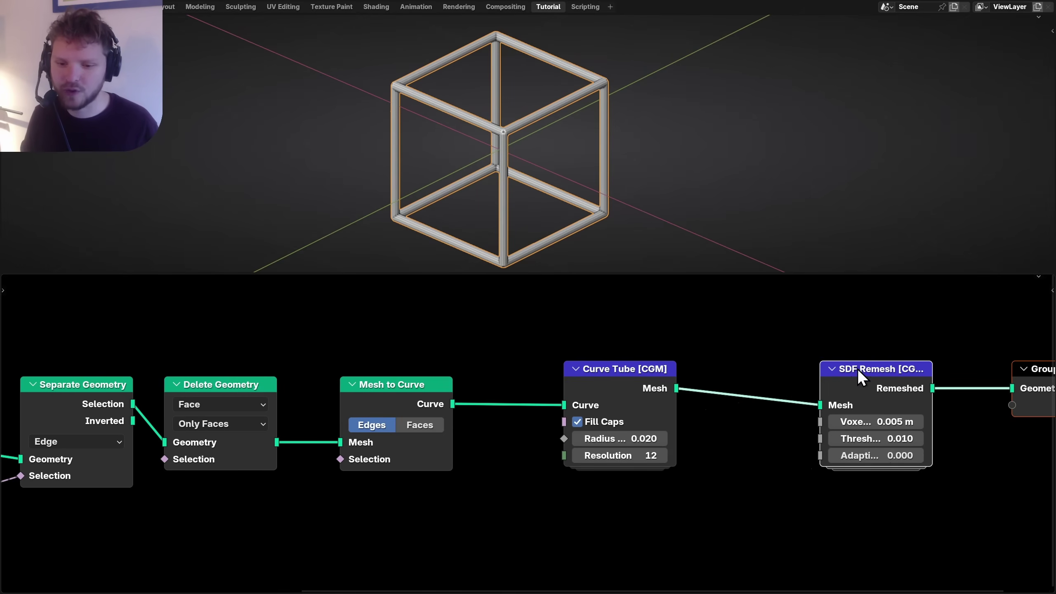
{"action": "mouse_move", "coordinate": [625, 438]}
{"action": "left_mouse_down"}
{"action": "mouse_move", "coordinate": [665, 438]}
{"action": "mouse_move", "coordinate": [640, 437]}
{"action": "left_mouse_up"}
{"action": "key", "text": "ctrl+z"}
{"action": "key", "text": "m"}
Add a Noise Texture node below Mesh to Curve and connect its Factor to Curve Tube's Radius Scale.
{"action": "key", "text": "shift+a"}
{"action": "type", "text": "noise"}
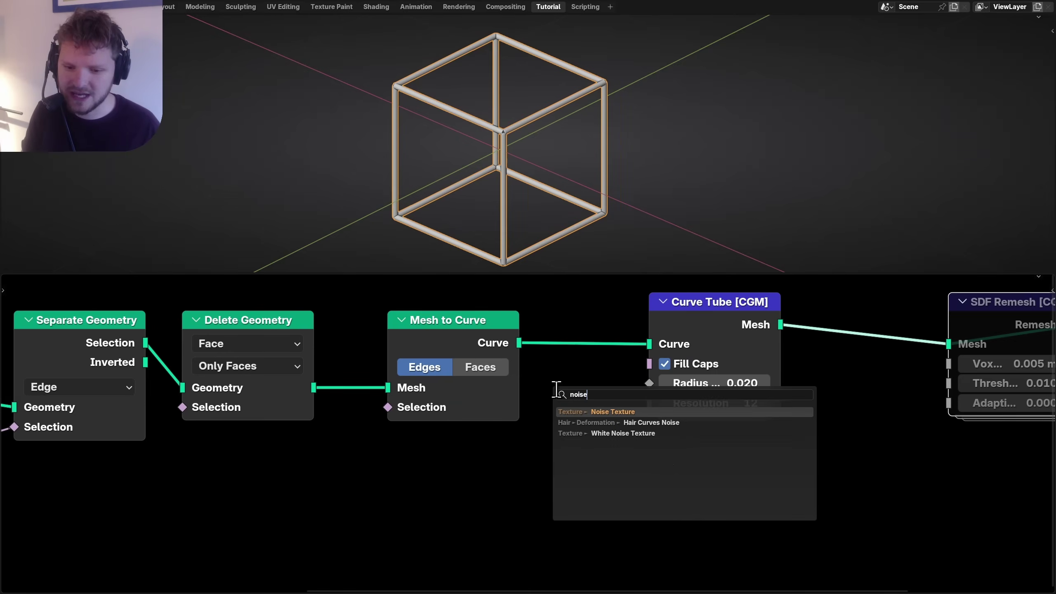
{"action": "key", "text": "Return"}
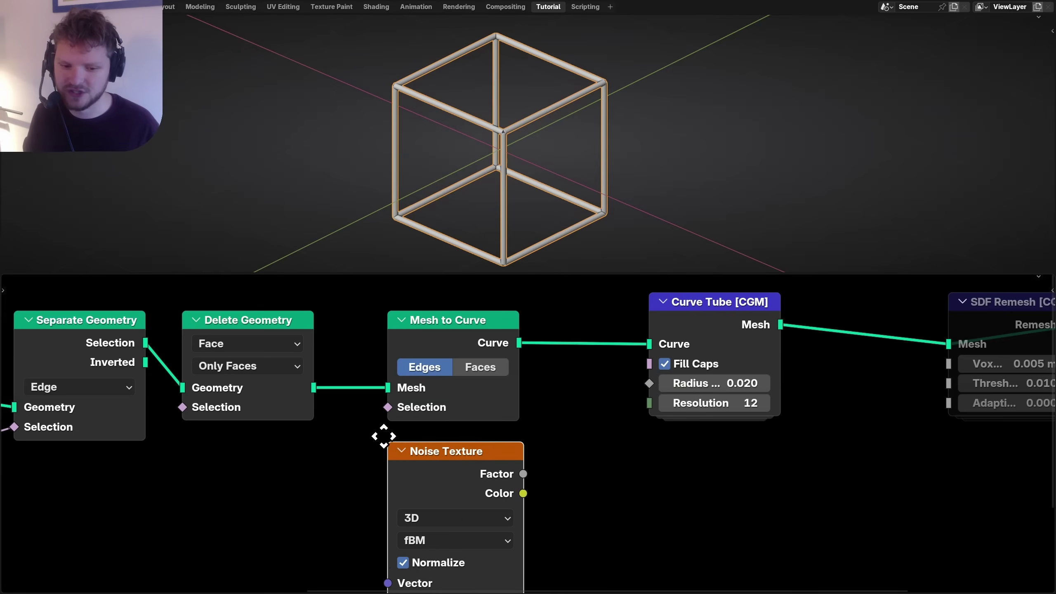
{"action": "middle_click_drag", "start_coordinate": [458, 473], "coordinate": [393, 425]}
{"action": "left_click_drag", "start_coordinate": [459, 426], "coordinate": [583, 336]}
{"action": "key", "text": "ctrl+z"}
{"action": "key", "text": "ctrl+shift+z"}
{"action": "left_click_drag", "start_coordinate": [427, 406], "coordinate": [333, 406]}
Insert a Map Range node between Noise Texture and Curve Tube's Radius Scale.
{"action": "key", "text": "shift+a"}
{"action": "type", "text": "map"}
{"action": "key", "text": "Return"}
{"action": "left_click", "coordinate": [456, 374]}
{"action": "left_click_drag", "start_coordinate": [459, 387], "coordinate": [442, 417]}
Set Map Range's To Min to 0.01 and To Max to 0.02.
{"action": "middle_click_drag", "start_coordinate": [454, 452], "coordinate": [470, 367]}
{"action": "left_click", "coordinate": [505, 487]}
{"action": "type", "text": ".01"}
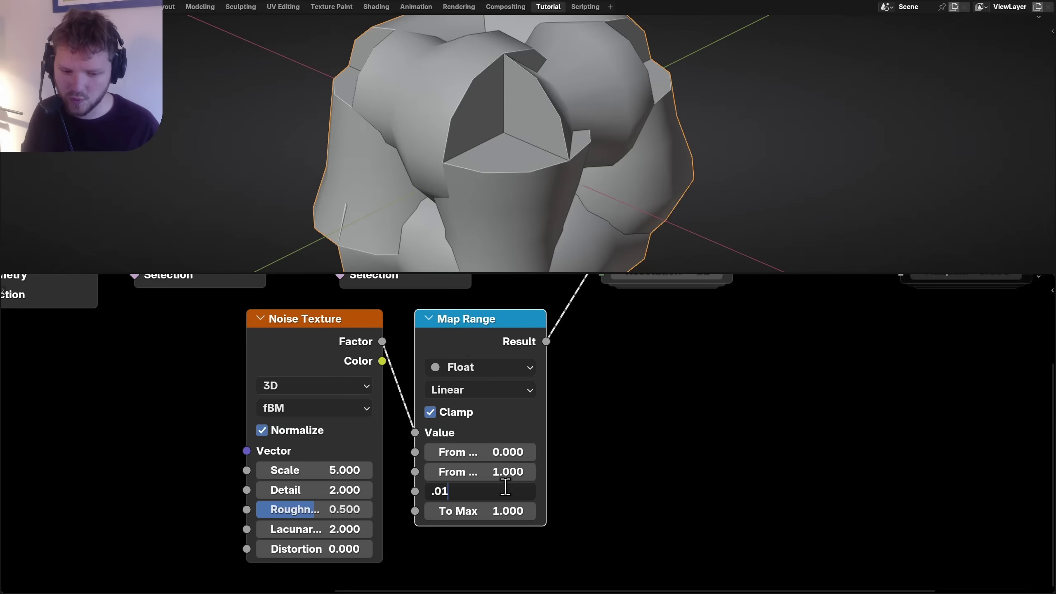
{"action": "key", "text": "Tab"}
{"action": "type", "text": ".02"}
{"action": "key", "text": "Return"}
Preview the Mesh to Curve output and mark a curve's end point at a cube corner.
{"action": "middle_click_drag", "start_coordinate": [495, 107], "coordinate": [490, 137], "text": "shift"}
{"action": "middle_click_drag", "start_coordinate": [634, 351], "coordinate": [584, 491]}
{"action": "right_click_drag", "start_coordinate": [580, 485], "coordinate": [491, 418], "text": "ctrl"}
{"action": "key", "text": "f"}
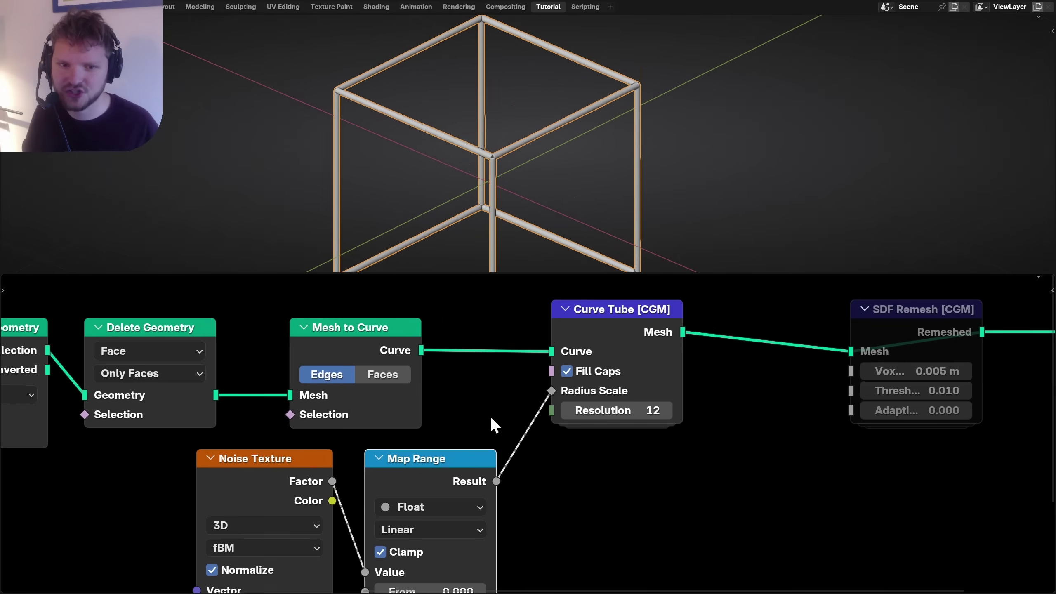
{"action": "left_click", "coordinate": [369, 331], "text": "ctrl+shift"}
{"action": "key", "text": "d"}
{"action": "left_click_drag", "start_coordinate": [335, 90], "coordinate": [337, 91]}
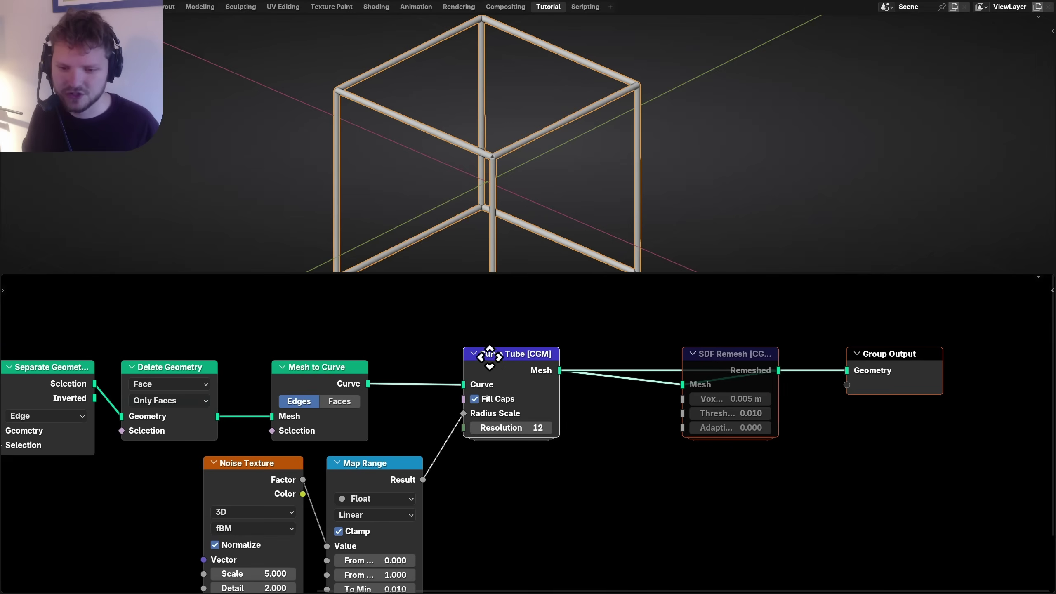
Insert a Resample Curve node with a count of 100 between Mesh to Curve and Curve Tube.
{"action": "left_click_drag", "start_coordinate": [490, 359], "coordinate": [660, 365]}
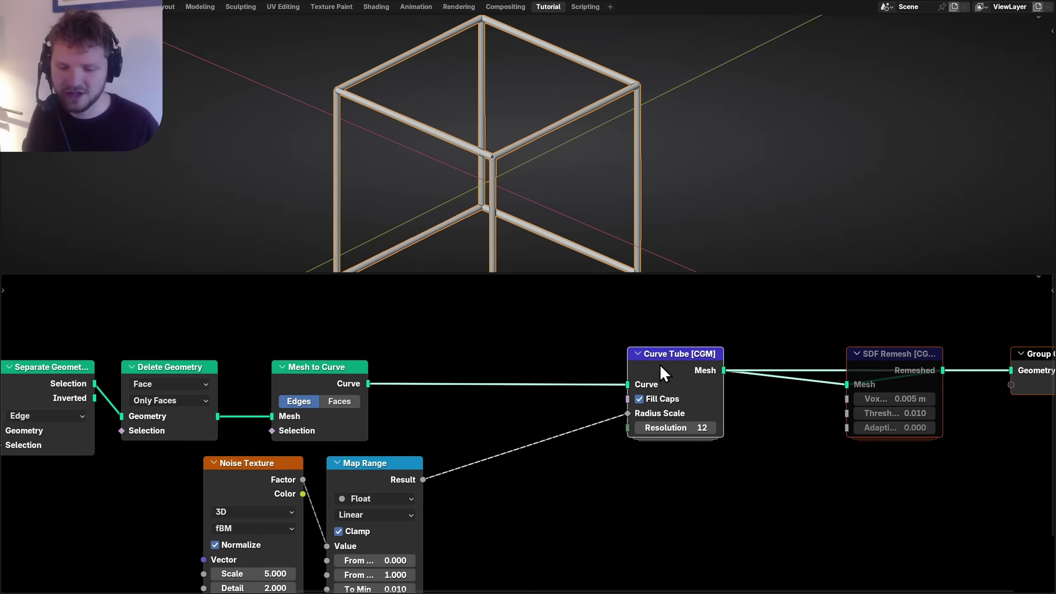
{"action": "key", "text": "shift+a"}
{"action": "type", "text": "resa"}
{"action": "key", "text": "Return"}
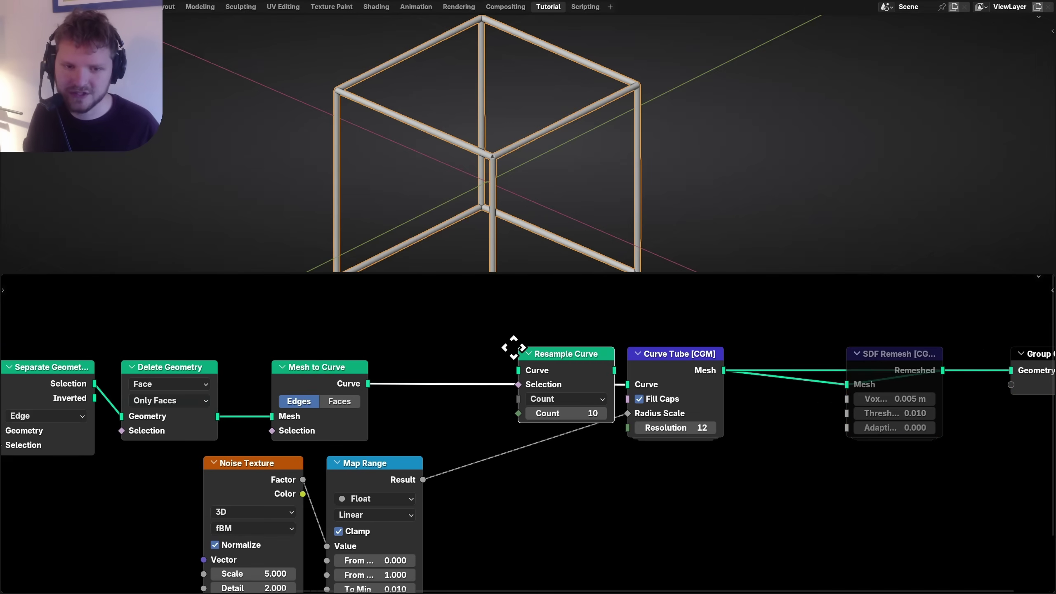
{"action": "left_click", "coordinate": [461, 338]}
{"action": "left_click", "coordinate": [518, 399]}
{"action": "type", "text": "1"}
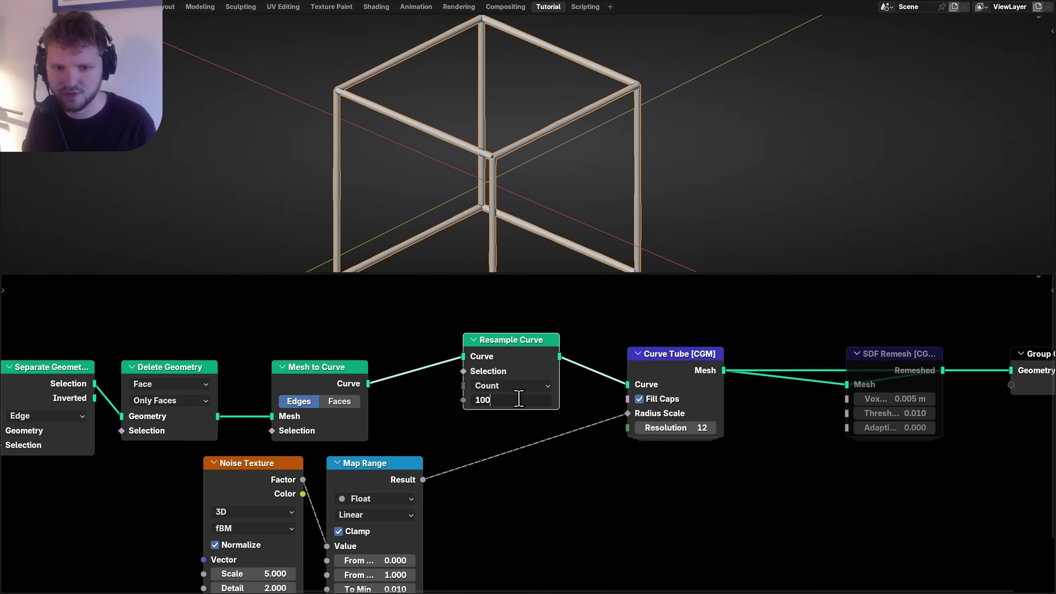
{"action": "key", "text": "Return"}
Widen Map Range's output by setting To Min to 0.005 and To Max to 0.025.
{"action": "scroll", "coordinate": [532, 140], "scroll_direction": "up", "scroll_amount": 3}
{"action": "middle_click_drag", "start_coordinate": [420, 465], "coordinate": [501, 352]}
{"action": "scroll", "coordinate": [461, 437], "scroll_direction": "up", "scroll_amount": 3}
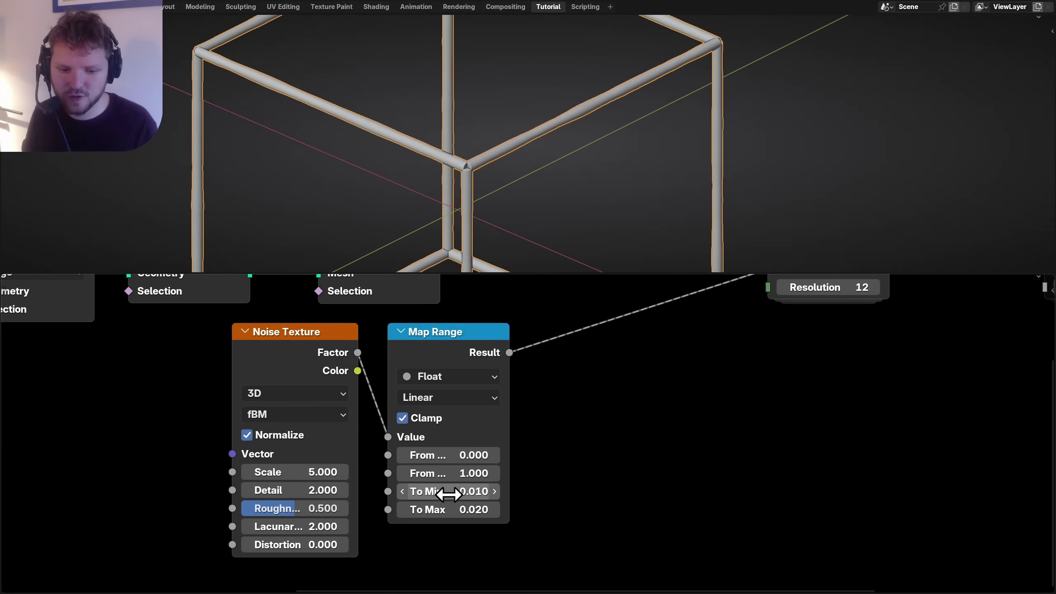
{"action": "left_click", "coordinate": [449, 494]}
{"action": "type", "text": "/2"}
{"action": "key", "text": "Return"}
{"action": "double_click", "coordinate": [457, 512]}
{"action": "type", "text": "5"}
{"action": "key", "text": "Return"}
Narrow Map Range's input by setting From Min to 0.4 and From Max to 0.6.
{"action": "middle_click_drag", "start_coordinate": [478, 438], "coordinate": [535, 461]}
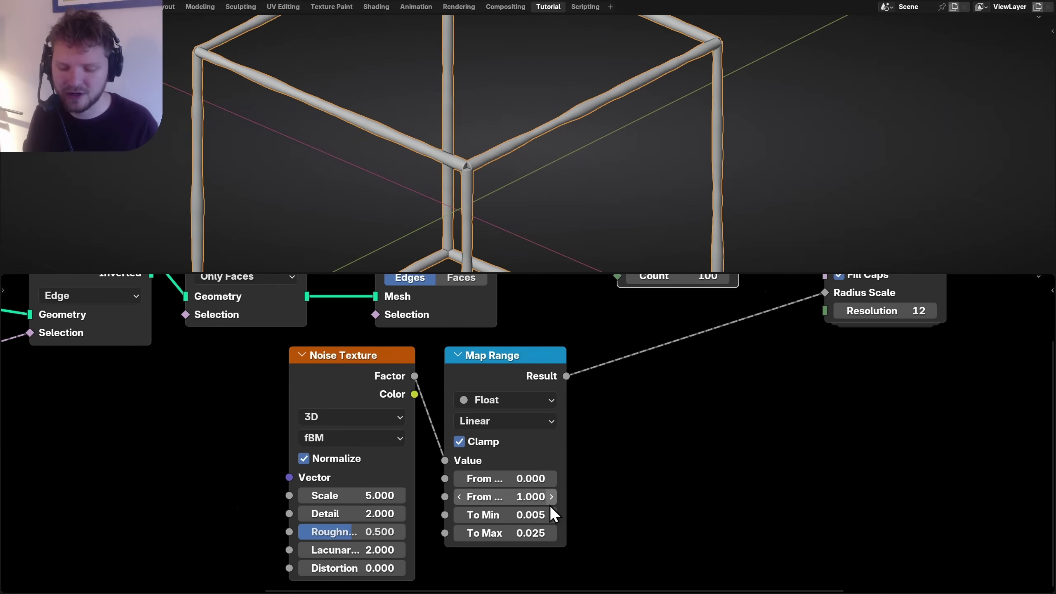
{"action": "left_click", "coordinate": [520, 479]}
{"action": "type", "text": "0.4"}
{"action": "key", "text": "Tab"}
{"action": "type", "text": "0.6"}
{"action": "key", "text": "Return"}
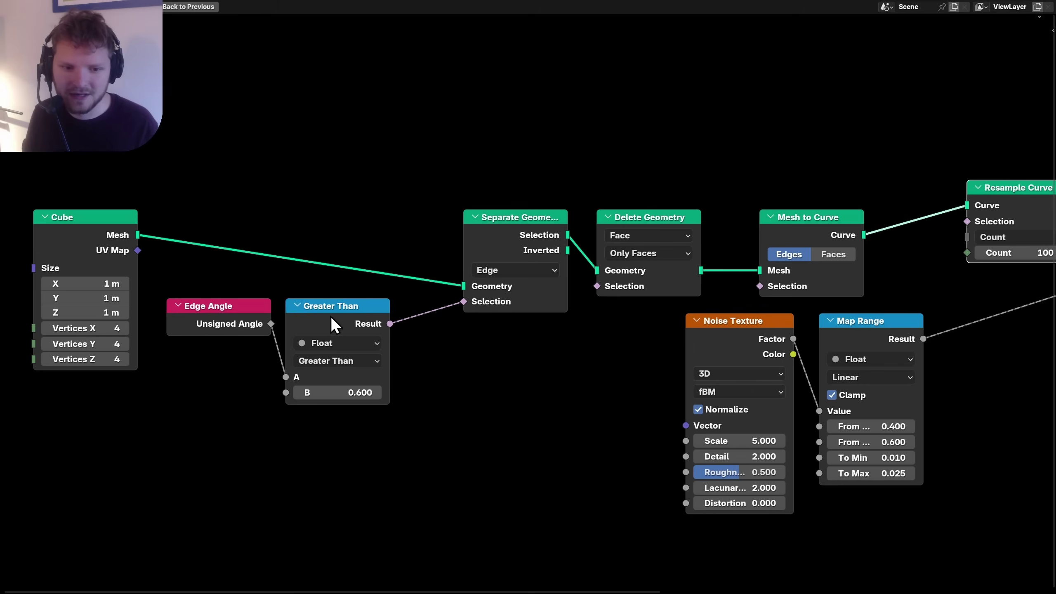
Move Edge Angle and Greater Than beneath the Cube node, and group the edge-selection nodes through Resample Curve.
{"action": "middle_click_drag", "start_coordinate": [330, 316], "coordinate": [507, 329]}
{"action": "left_click_drag", "start_coordinate": [388, 435], "coordinate": [544, 304]}
{"action": "key", "text": "g"}
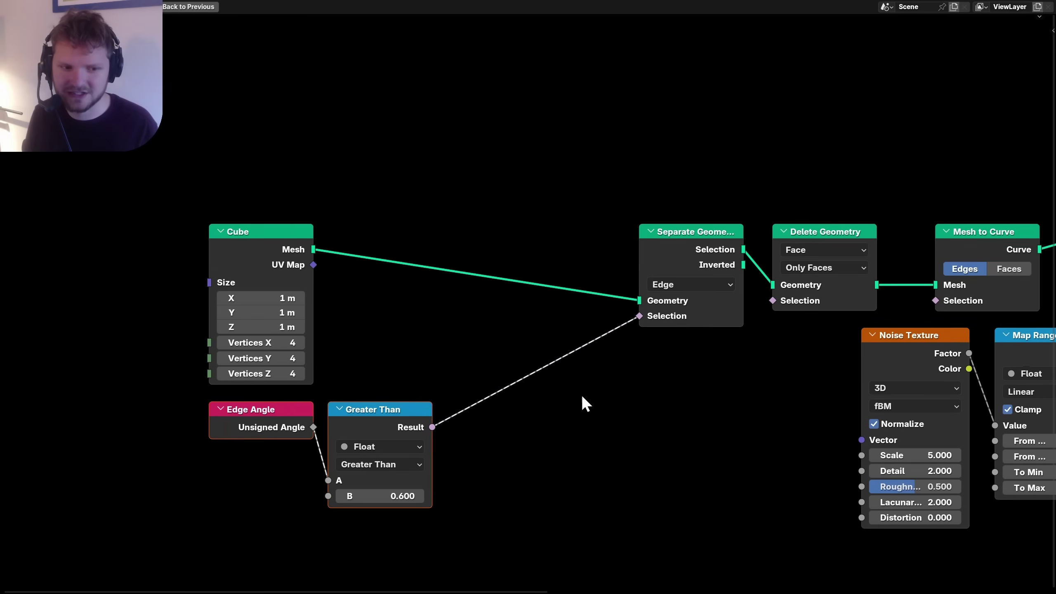
{"action": "key", "text": "Home"}
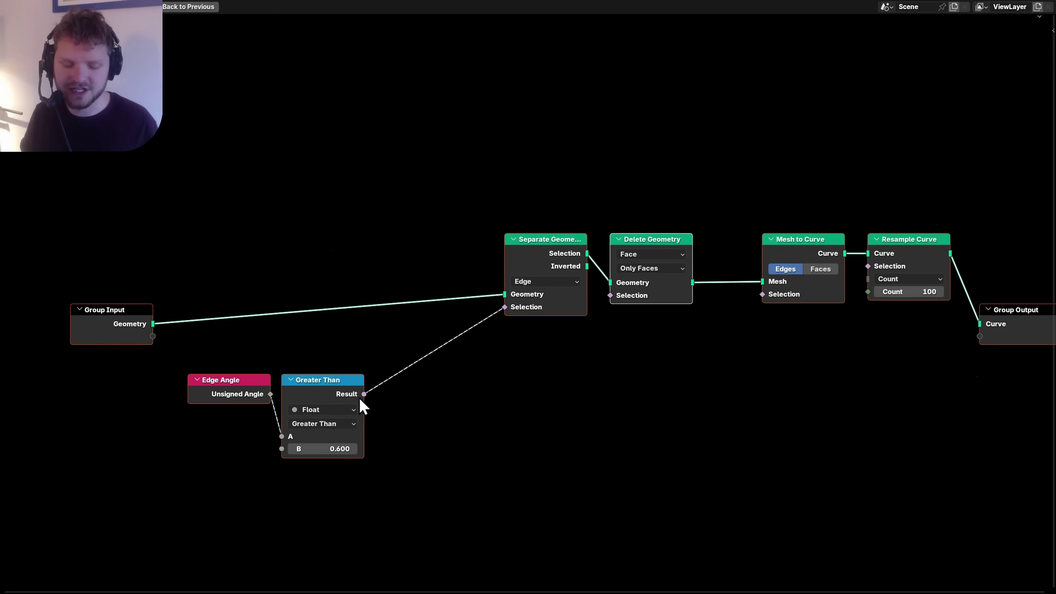
Inside the group, move Group Input, Edge Angle and Greater Than close to Separate Geometry.
{"action": "key", "text": "g"}
{"action": "left_click_drag", "start_coordinate": [369, 405], "coordinate": [95, 324]}
{"action": "left_click", "coordinate": [302, 331]}
{"action": "key", "text": "g"}
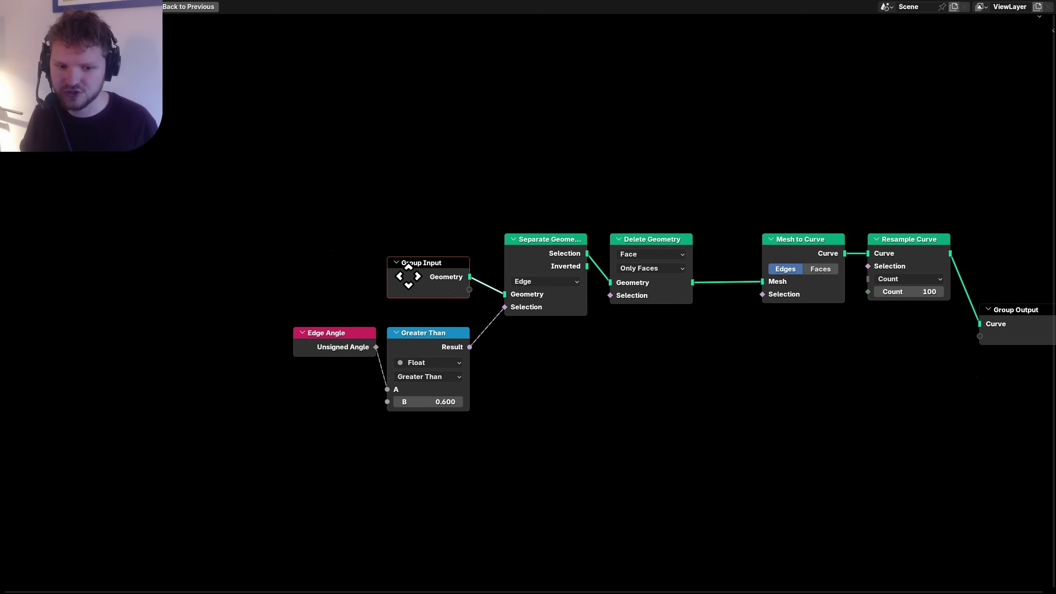
Expose the Greater Than threshold as a group input called Angle, and name the group Edge Selector.
{"action": "key", "text": "shift+d"}
{"action": "left_click_drag", "start_coordinate": [383, 415], "coordinate": [388, 402]}
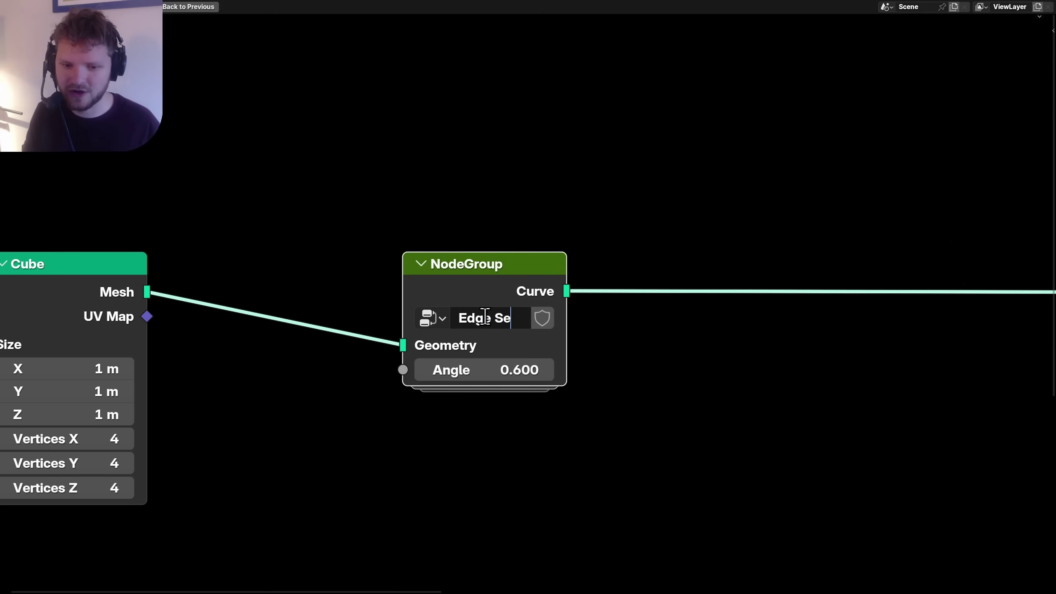
{"action": "type", "text": "lector"}
{"action": "key", "text": "Return"}
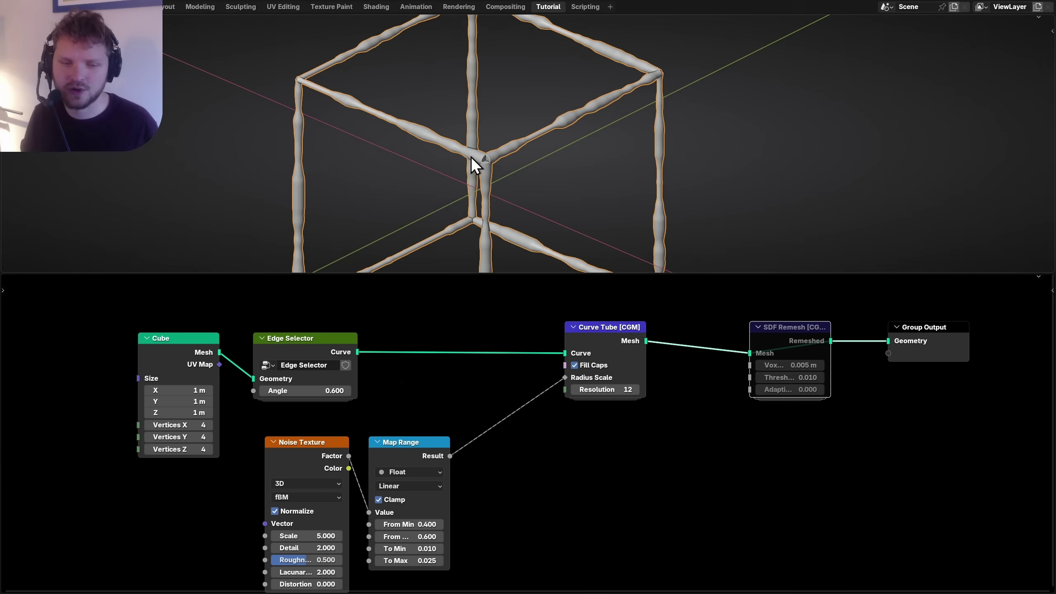
Group Noise Texture, Map Range and Curve Tube, and name the group Noisy Tube.
{"action": "scroll", "coordinate": [476, 165], "scroll_direction": "down", "scroll_amount": 2}
{"action": "middle_click_drag", "start_coordinate": [497, 443], "coordinate": [565, 396]}
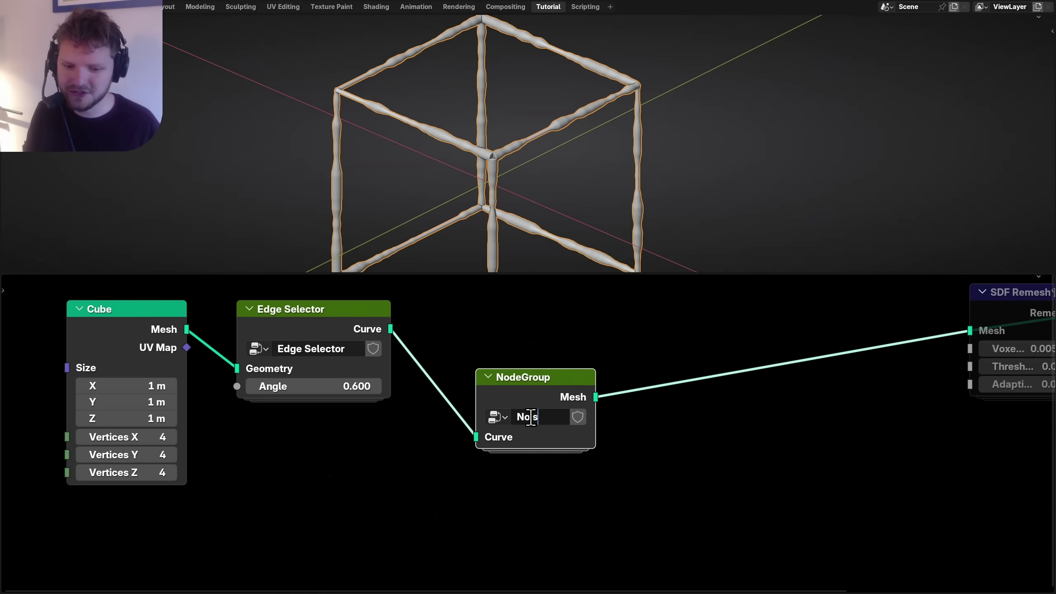
{"action": "left_click", "coordinate": [531, 417]}
{"action": "type", "text": "Noisy Tube"}
{"action": "key", "text": "Return"}
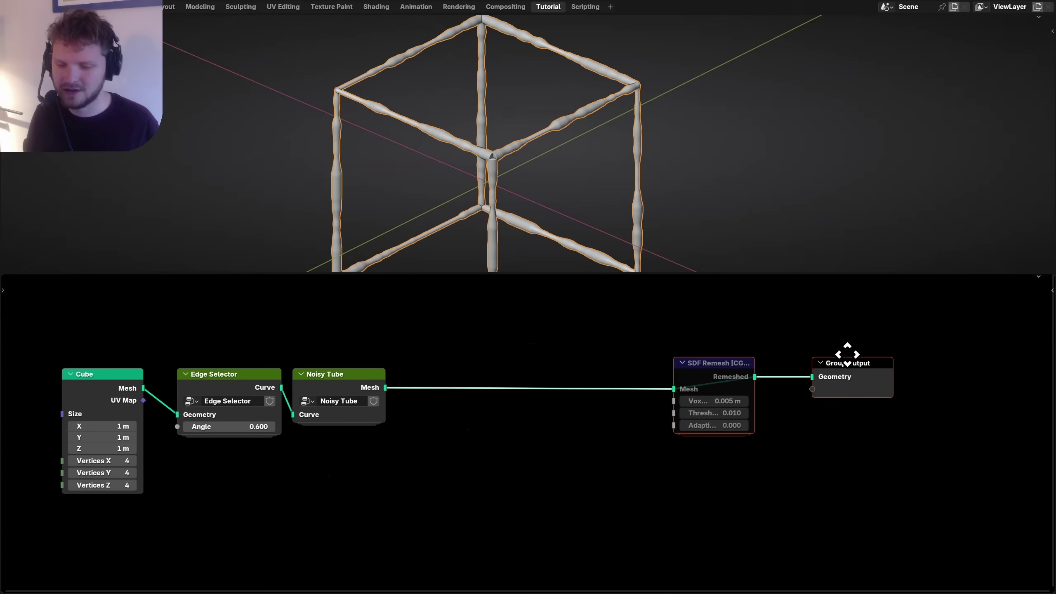
Move SDF Remesh and Group Output close to Noisy Tube, and unmute SDF Remesh.
{"action": "left_click_drag", "start_coordinate": [846, 356], "coordinate": [582, 357]}
{"action": "left_click", "coordinate": [553, 409]}
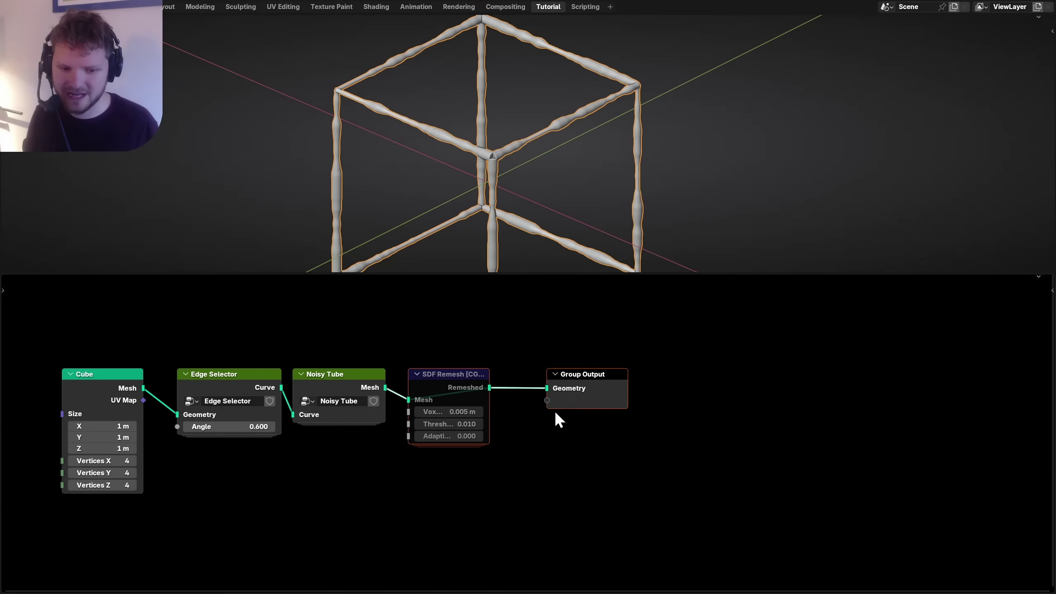
{"action": "left_click", "coordinate": [461, 375]}
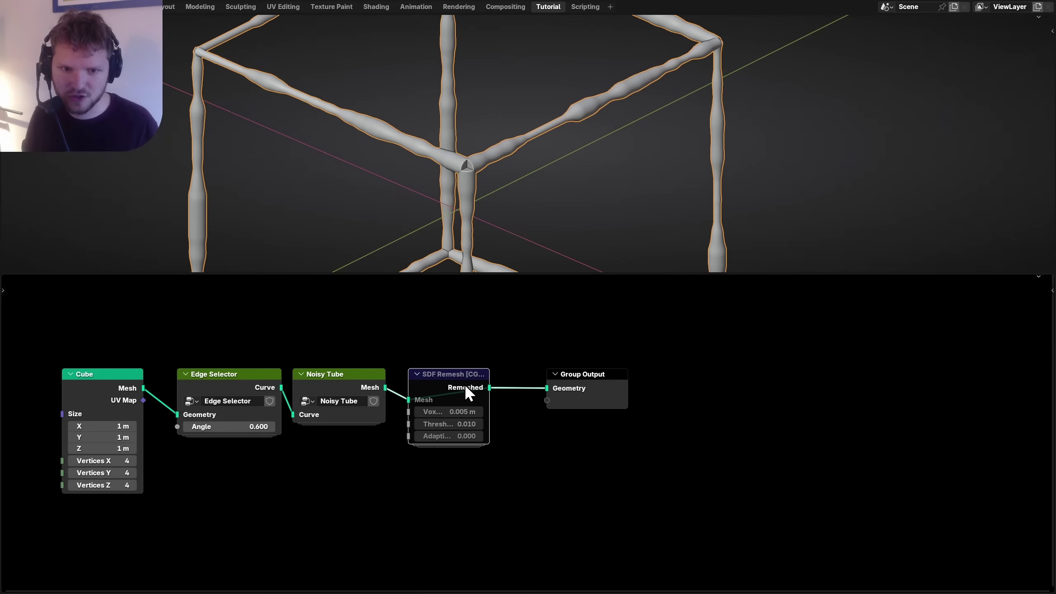
{"action": "scroll", "coordinate": [330, 406], "scroll_direction": "up", "scroll_amount": 3}
{"action": "left_click_drag", "start_coordinate": [451, 314], "coordinate": [465, 314]}
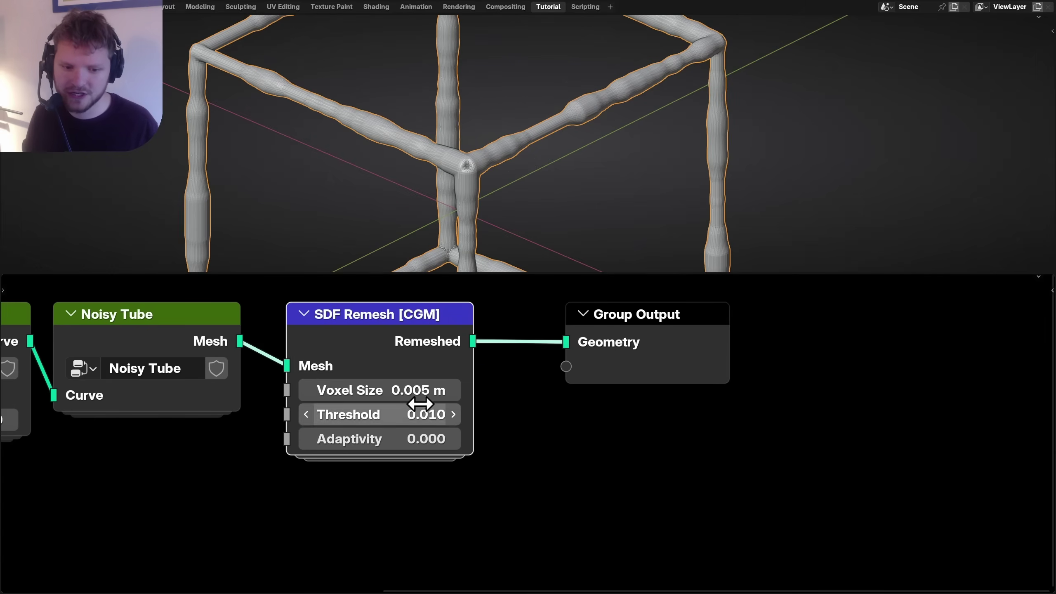
Set SDF Remesh's threshold to 0.001.
{"action": "left_click", "coordinate": [399, 414]}
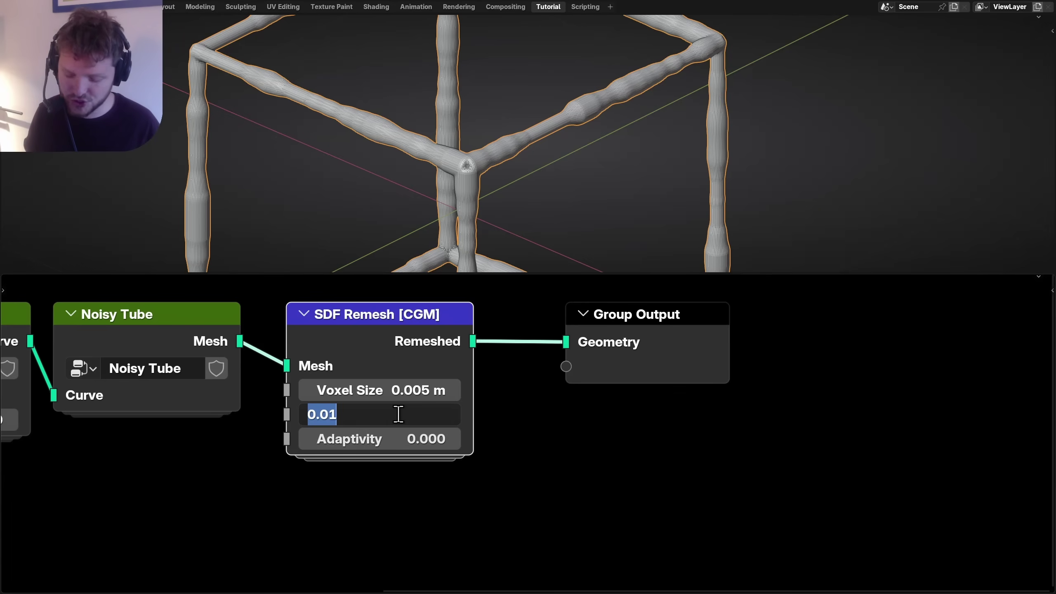
{"action": "left_click", "coordinate": [399, 414]}
{"action": "type", "text": "1"}
{"action": "key", "text": "Return"}
Make room before Group Output and insert a Distort [CGM] node after SDF Remesh.
{"action": "left_click_drag", "start_coordinate": [624, 349], "coordinate": [833, 349]}
{"action": "middle_click_drag", "start_coordinate": [600, 353], "coordinate": [462, 369]}
{"action": "key", "text": "shift+a"}
{"action": "type", "text": "distort"}
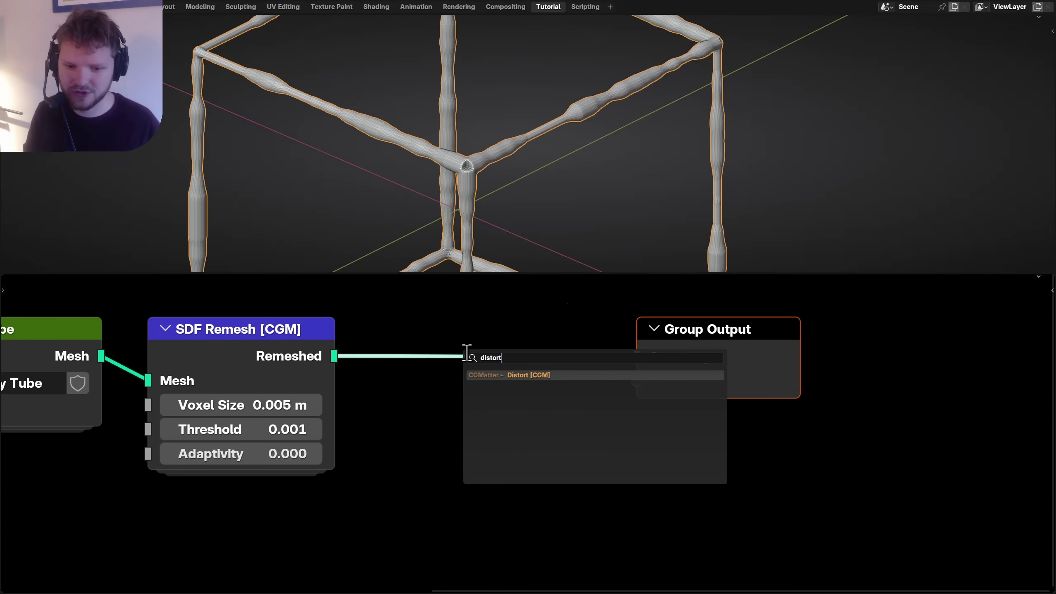
{"action": "key", "text": "Return"}
{"action": "left_click", "coordinate": [409, 335]}
Set Distort's strength to 0.1 on all axes, its noise scale to 8 and its detail to 3.
{"action": "middle_click_drag", "start_coordinate": [507, 458], "coordinate": [509, 407]}
{"action": "type", "text": "0.1"}
{"action": "key", "text": "Return"}
{"action": "left_click", "coordinate": [465, 499]}
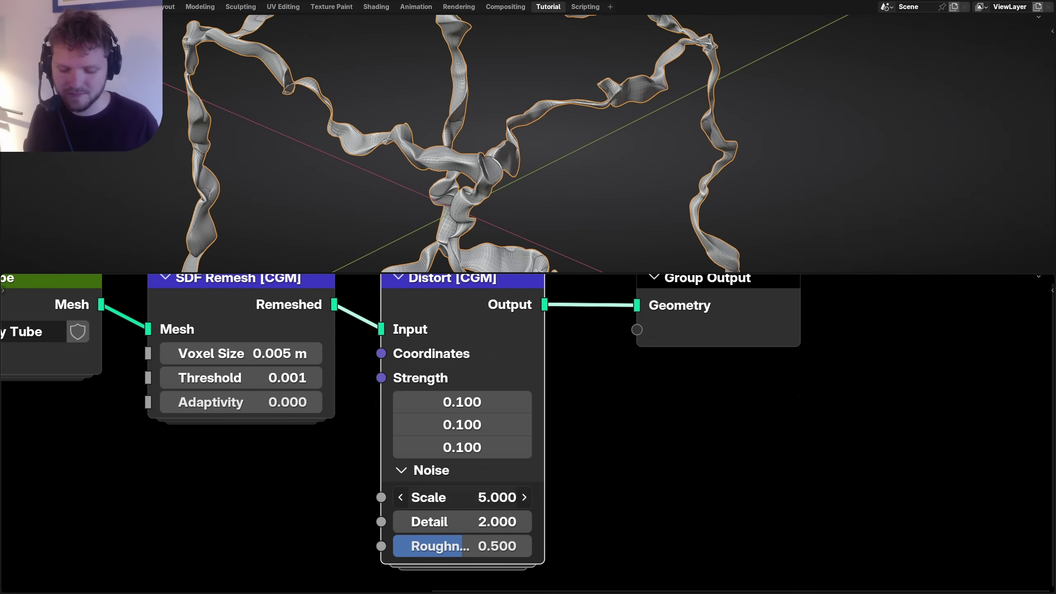
{"action": "type", "text": "8"}
{"action": "key", "text": "Return"}
{"action": "left_click_drag", "start_coordinate": [465, 521], "coordinate": [509, 521]}
Reduce Distort's strength to 0.01 on all three axes.
{"action": "left_click_drag", "start_coordinate": [468, 443], "coordinate": [468, 403]}
{"action": "key", "text": "BackSpace"}
{"action": "type", "text": "02"}
{"action": "key", "text": "Return"}
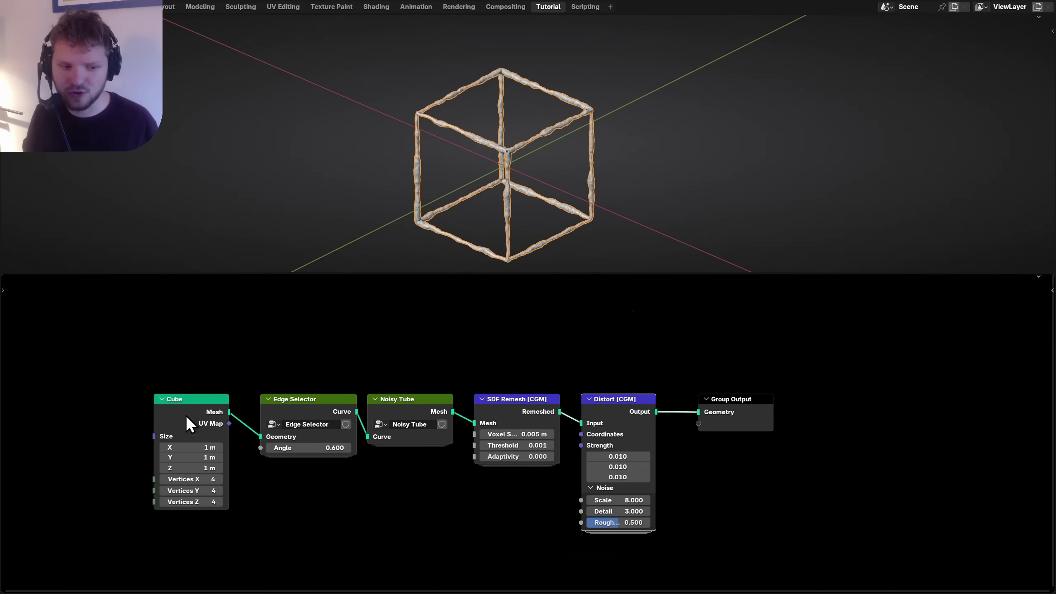
Preview each stage of the node chain in order, from Cube through to Distort.
{"action": "left_click", "coordinate": [187, 407], "text": "ctrl+shift"}
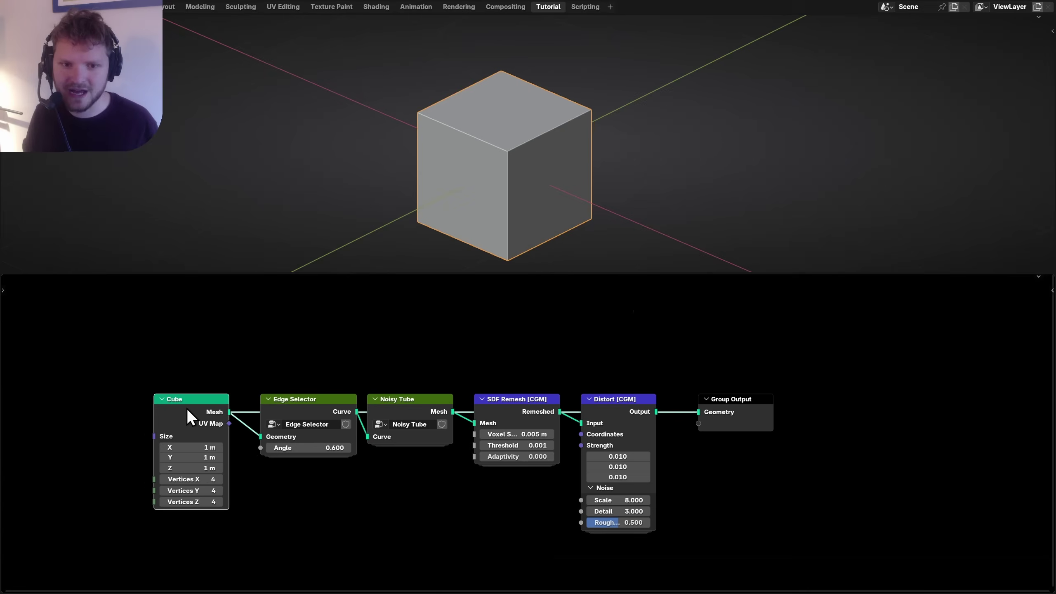
{"action": "left_click", "coordinate": [325, 400], "text": "ctrl+shift"}
{"action": "left_click", "coordinate": [432, 398], "text": "ctrl+shift"}
{"action": "scroll", "coordinate": [517, 150], "scroll_direction": "up", "scroll_amount": 3}
{"action": "left_click", "coordinate": [512, 404], "text": "ctrl+shift"}
{"action": "left_click", "coordinate": [617, 403], "text": "ctrl+shift"}
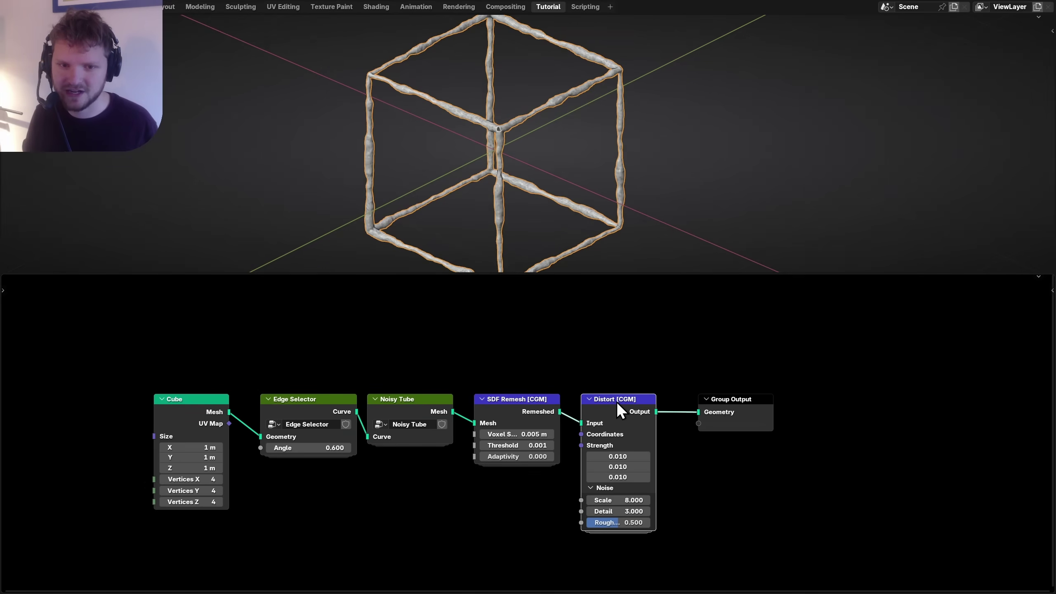
Raise the Cube node above the chain, and add a Mesh Boolean node with the Cube mesh as Mesh 1.
{"action": "left_click_drag", "start_coordinate": [190, 410], "coordinate": [168, 346]}
{"action": "middle_click_drag", "start_coordinate": [276, 373], "coordinate": [269, 389]}
{"action": "scroll", "coordinate": [470, 153], "scroll_direction": "up", "scroll_amount": 2}
{"action": "middle_click_drag", "start_coordinate": [462, 120], "coordinate": [461, 190], "text": "shift"}
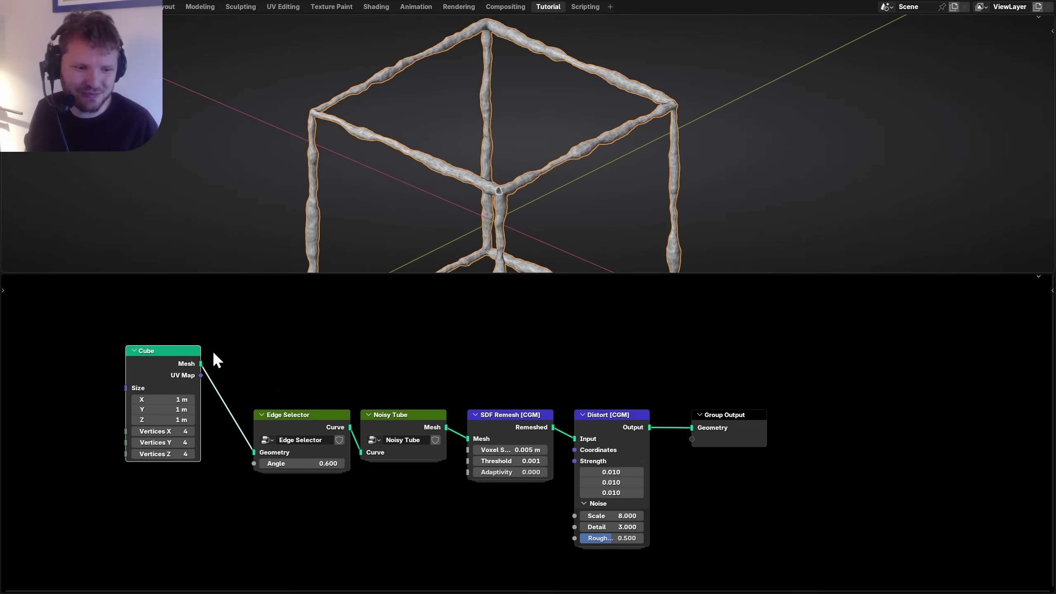
{"action": "key", "text": "shift+a"}
{"action": "type", "text": "mesh bool"}
{"action": "key", "text": "Return"}
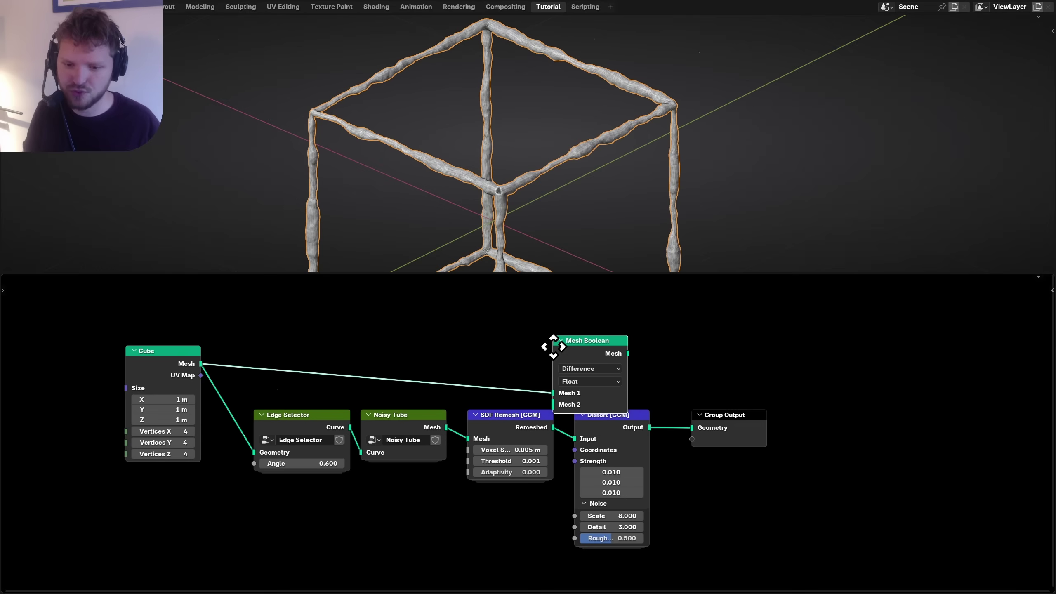
{"action": "left_click", "coordinate": [671, 325]}
Connect Distort's output to Mesh Boolean's Mesh 2 input, and set the boolean solver to Manifold.
{"action": "left_click_drag", "start_coordinate": [717, 432], "coordinate": [845, 433]}
{"action": "left_click_drag", "start_coordinate": [650, 429], "coordinate": [665, 392]}
{"action": "scroll", "coordinate": [663, 388], "scroll_direction": "up", "scroll_amount": 3}
{"action": "middle_click_drag", "start_coordinate": [663, 389], "coordinate": [567, 391]}
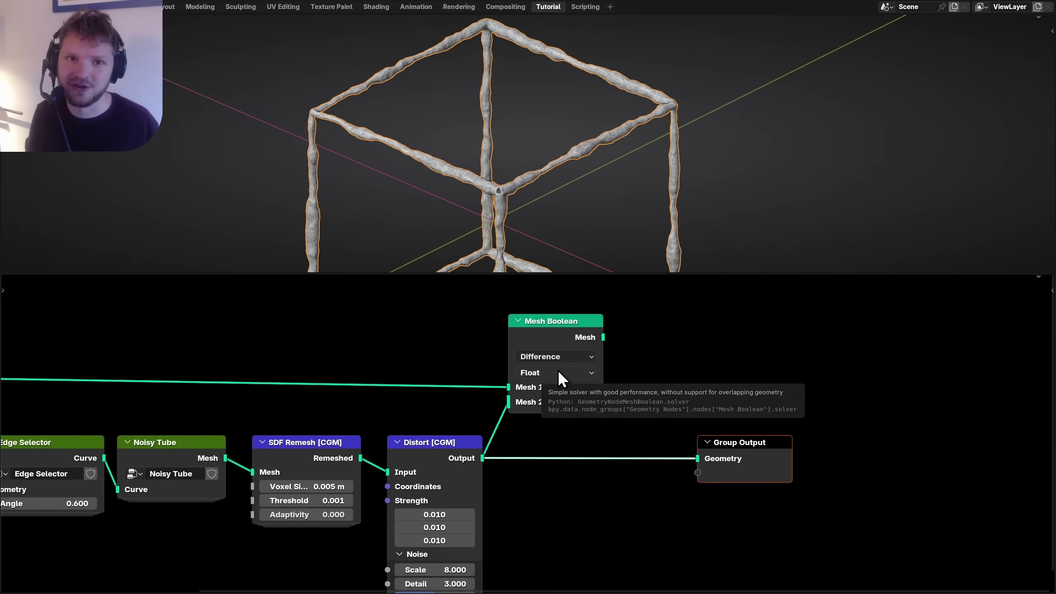
{"action": "left_click", "coordinate": [557, 370]}
{"action": "left_click", "coordinate": [538, 433]}
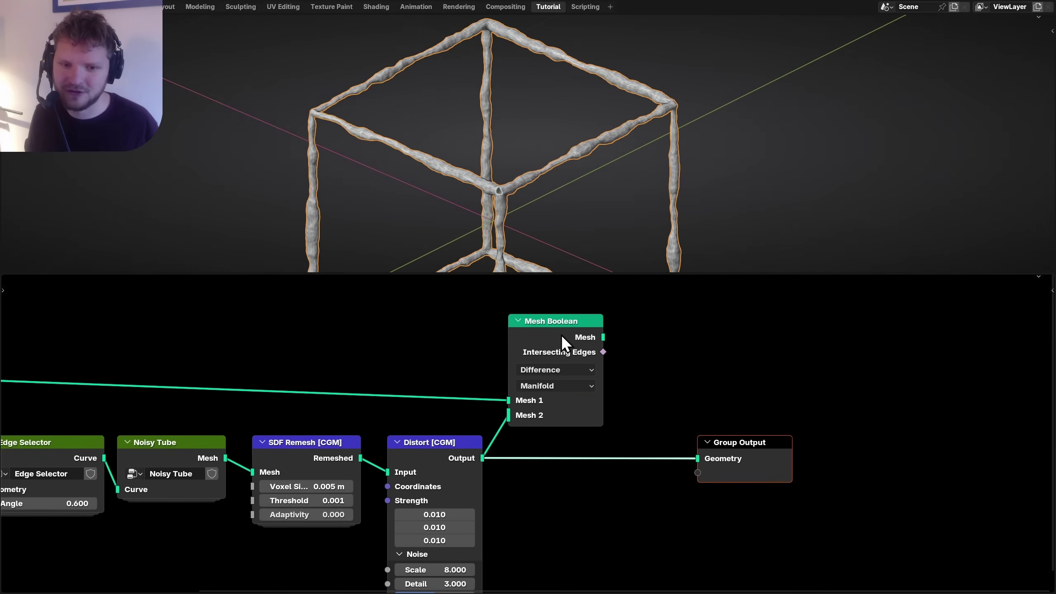
Connect the Mesh Boolean's Mesh output to the Group Output's Geometry, replacing the direct link from Distort.
{"action": "left_click_drag", "start_coordinate": [602, 337], "coordinate": [697, 458]}
{"action": "middle_click_drag", "start_coordinate": [529, 176], "coordinate": [528, 119], "text": "shift"}
{"action": "scroll", "coordinate": [528, 119], "scroll_direction": "down", "scroll_amount": 3}
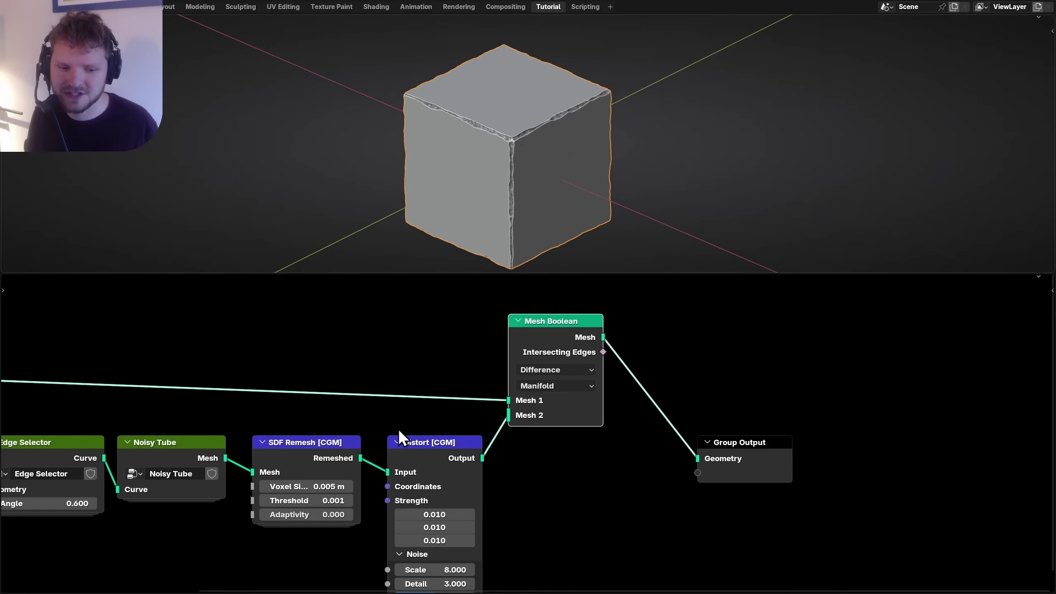
Inside the Noisy Tube group, insert a Math node set to Multiply between Map Range and Curve Tube's Radius Scale.
{"action": "middle_click_drag", "start_coordinate": [385, 429], "coordinate": [594, 392]}
{"action": "middle_click_drag", "start_coordinate": [360, 415], "coordinate": [547, 400]}
{"action": "scroll", "coordinate": [547, 400], "scroll_direction": "up", "scroll_amount": 4}
{"action": "scroll", "coordinate": [547, 400], "scroll_direction": "up", "scroll_amount": 1}
{"action": "left_click", "coordinate": [559, 392]}
{"action": "key", "text": "Tab"}
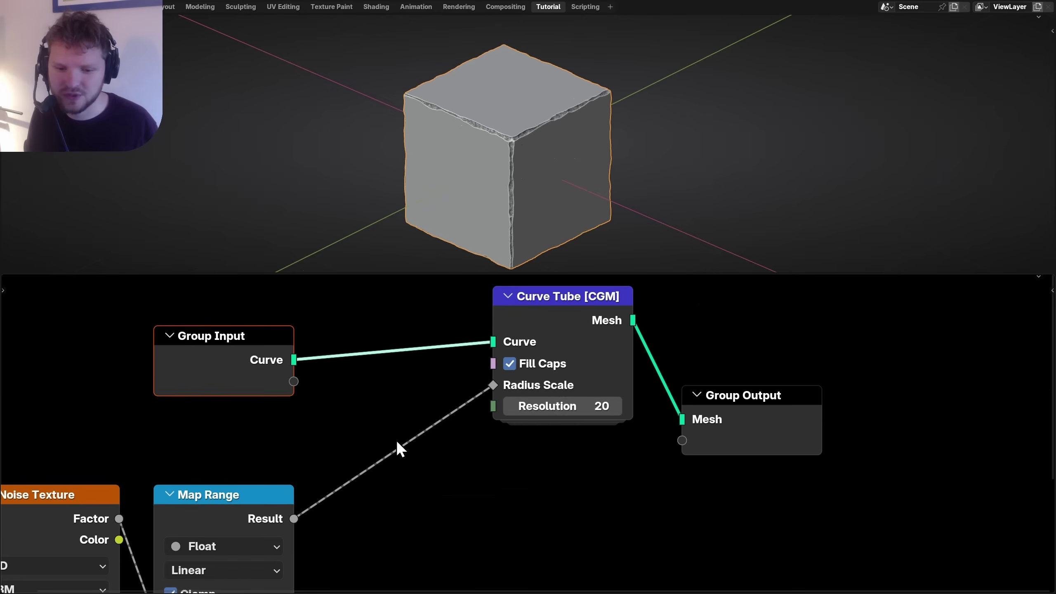
{"action": "scroll", "coordinate": [372, 445], "scroll_direction": "down", "scroll_amount": 2}
{"action": "middle_click_drag", "start_coordinate": [315, 441], "coordinate": [350, 401]}
{"action": "key", "text": "shift+a"}
{"action": "type", "text": "math"}
{"action": "key", "text": "Return"}
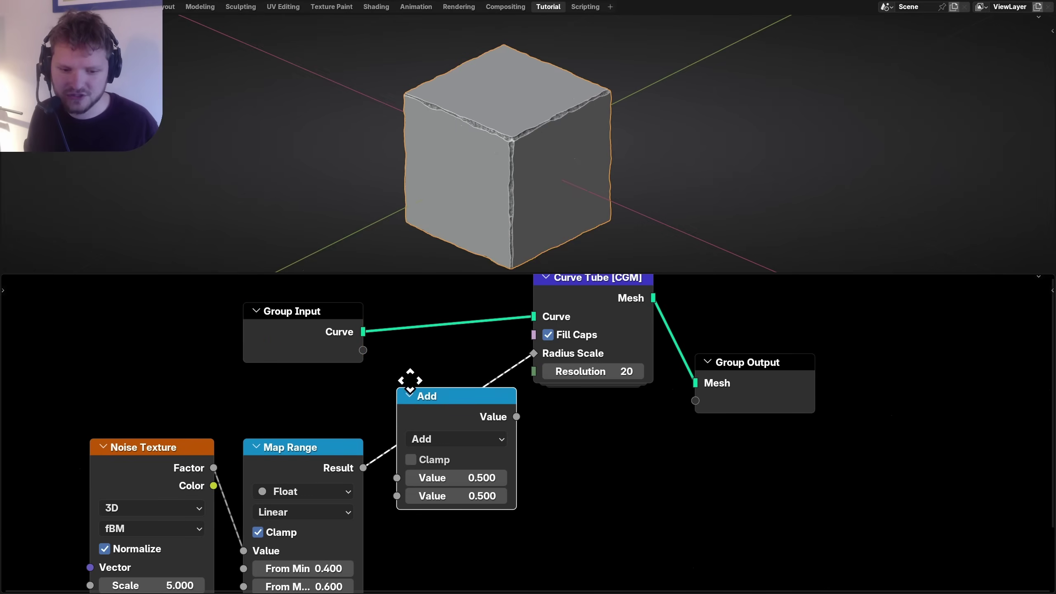
{"action": "left_click", "coordinate": [439, 439]}
{"action": "key", "text": "ctrl+KP_Multiply"}
Expose the multiplier's second value as the group's Radius input, and set Radius to 0.780 on the Noisy Tube node.
{"action": "left_click_drag", "start_coordinate": [362, 351], "coordinate": [396, 495]}
{"action": "key", "text": "Tab"}
{"action": "scroll", "coordinate": [533, 227], "scroll_direction": "up", "scroll_amount": 3}
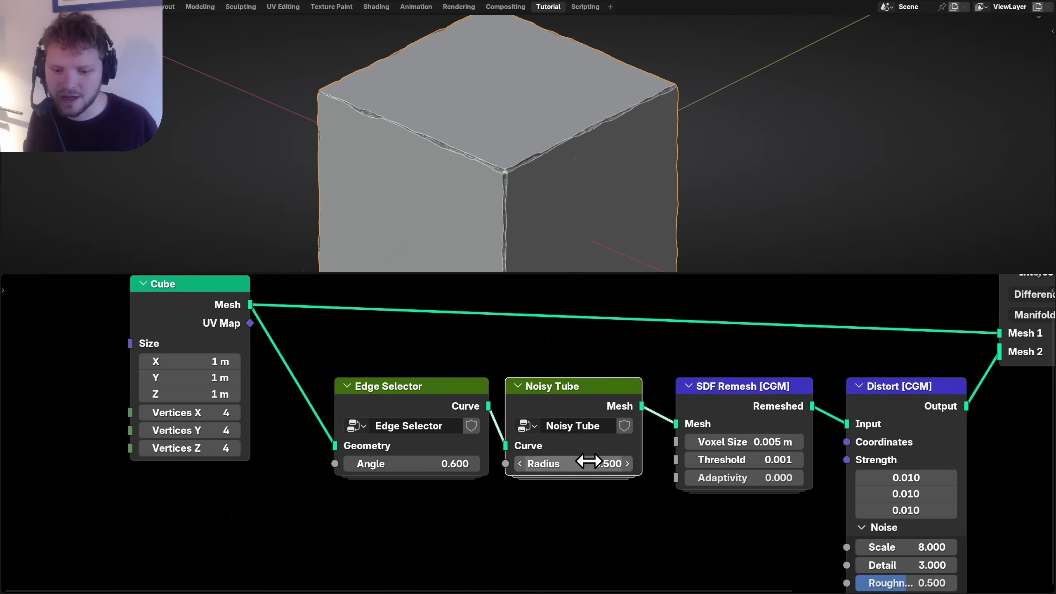
{"action": "left_click_drag", "start_coordinate": [572, 463], "coordinate": [555, 463]}
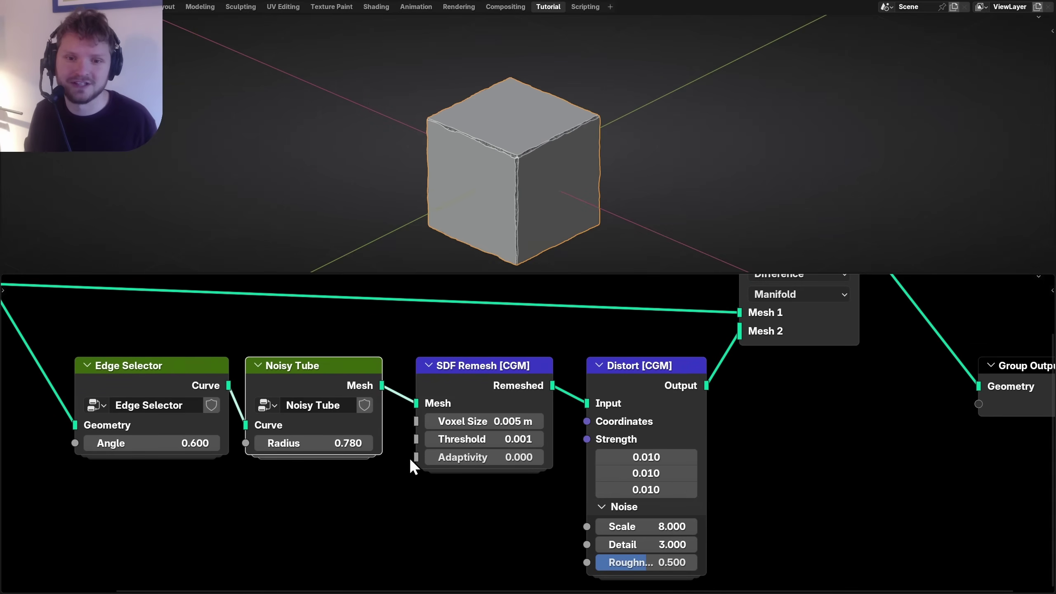
{"action": "scroll", "coordinate": [409, 457], "scroll_direction": "down", "scroll_amount": 2}
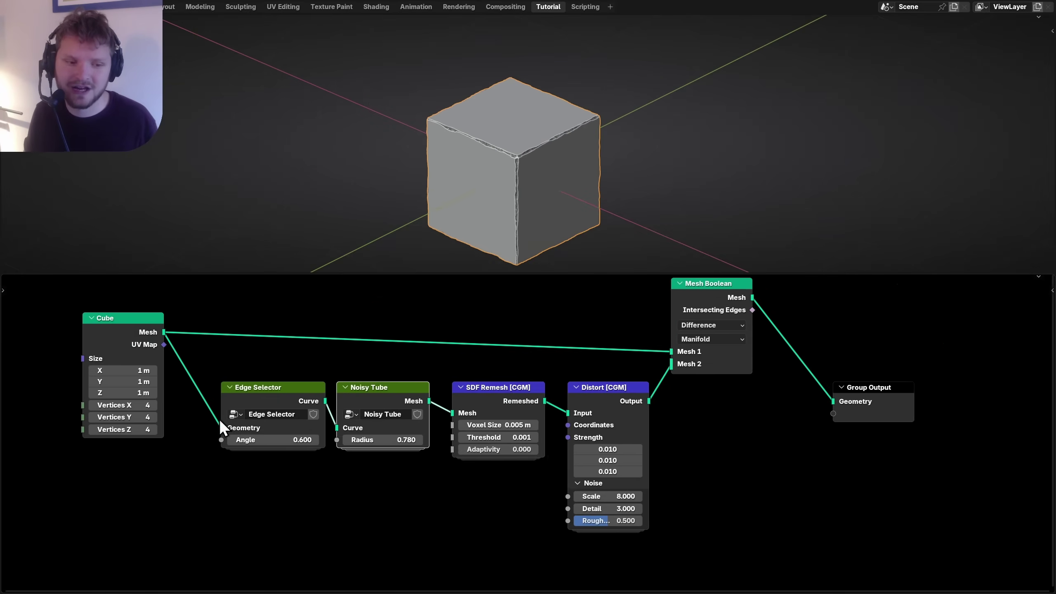
Add a reroute on the Cube's mesh links, and replace the Cube node with a Cylinder node feeding that reroute.
{"action": "middle_click_drag", "start_coordinate": [221, 421], "coordinate": [660, 458]}
{"action": "left_click_drag", "start_coordinate": [418, 409], "coordinate": [551, 340]}
{"action": "key", "text": "x"}
{"action": "key", "text": "shift+a"}
{"action": "type", "text": "cyl"}
{"action": "key", "text": "Return"}
{"action": "left_click", "coordinate": [425, 354]}
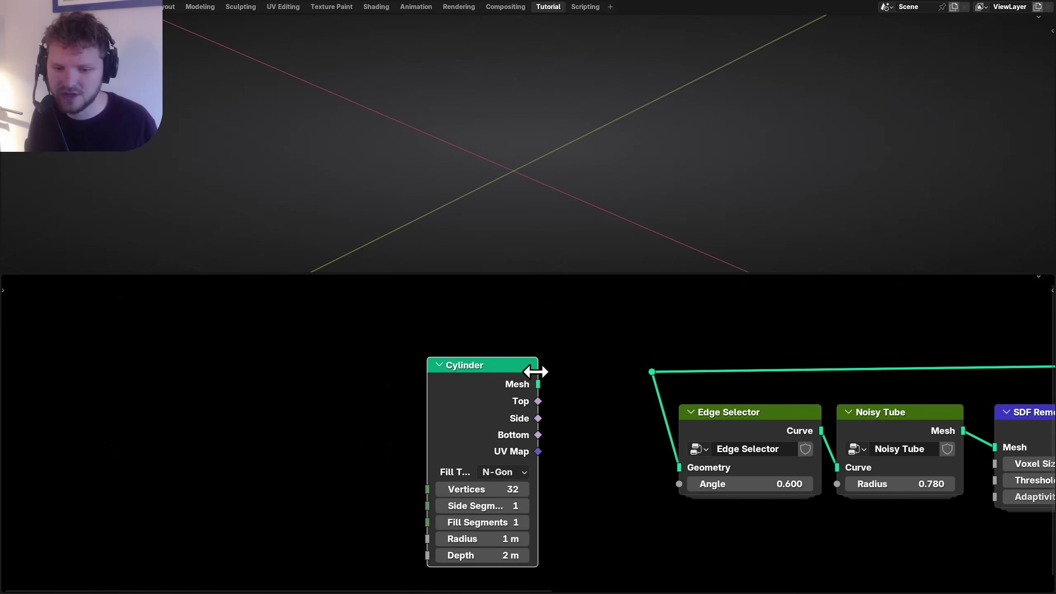
{"action": "left_click_drag", "start_coordinate": [635, 361], "coordinate": [652, 372]}
Examine the cylinder's rim in the maximized viewport, and mark its vertical side edges with annotation strokes.
{"action": "key", "text": "ctrl+space"}
{"action": "scroll", "coordinate": [582, 217], "scroll_direction": "up", "scroll_amount": 5}
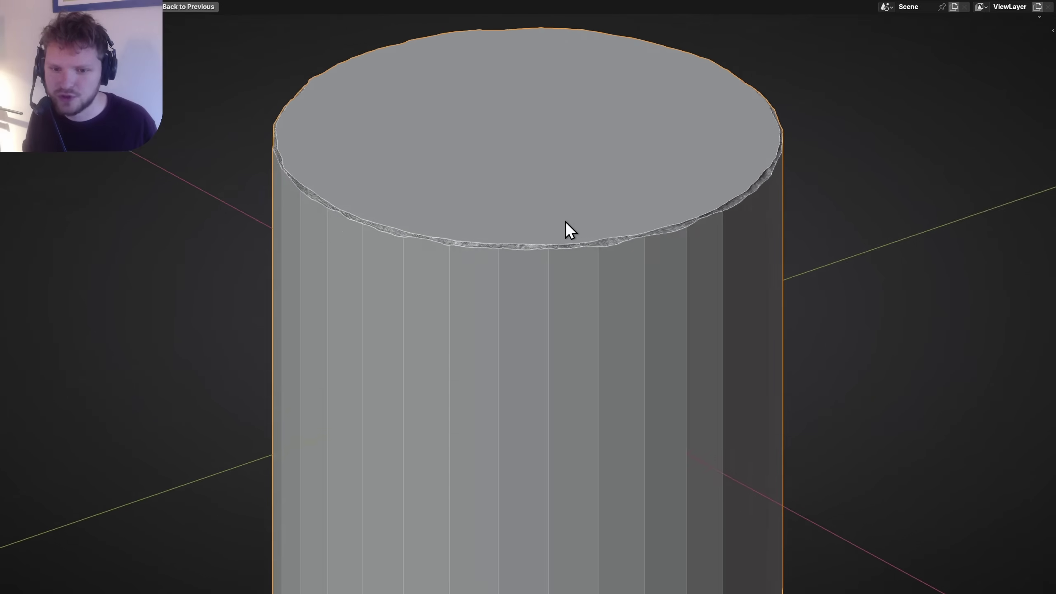
{"action": "middle_click_drag", "start_coordinate": [552, 224], "coordinate": [562, 243]}
{"action": "left_click_drag", "start_coordinate": [544, 200], "coordinate": [547, 285]}
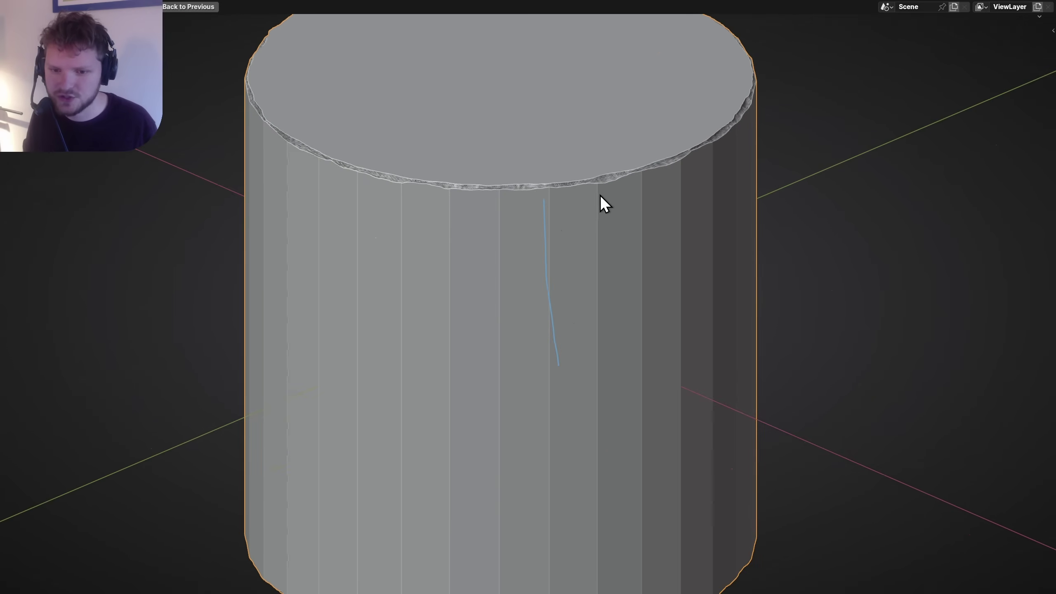
{"action": "left_click_drag", "start_coordinate": [600, 201], "coordinate": [622, 364]}
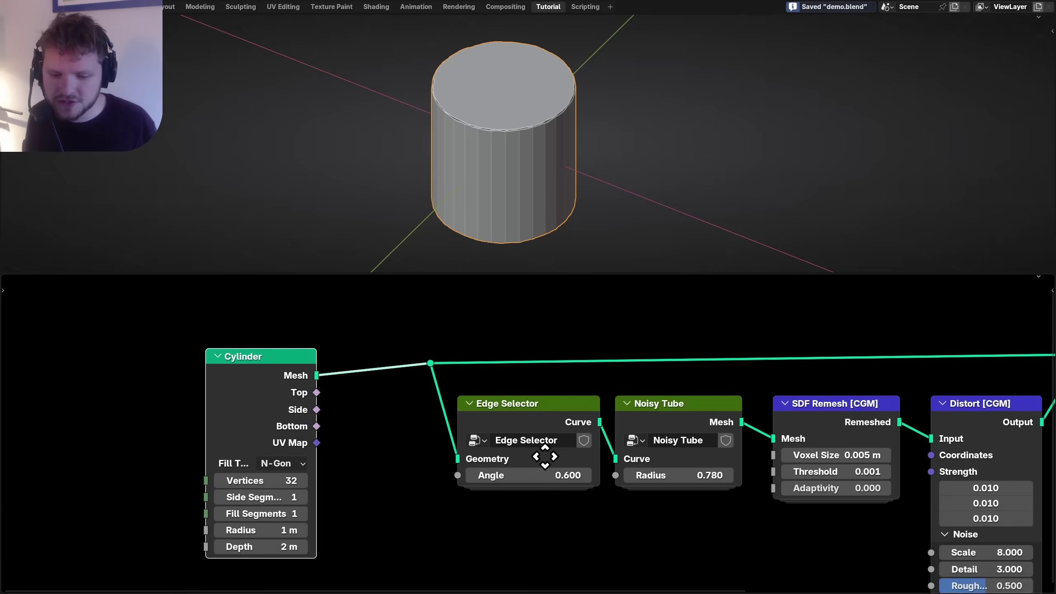
Try a lower Angle on the Edge Selector with the cylinder, and set the Angle to 0.7.
{"action": "middle_click_drag", "start_coordinate": [545, 457], "coordinate": [556, 485]}
{"action": "scroll", "coordinate": [556, 487], "scroll_direction": "up", "scroll_amount": 6}
{"action": "left_click_drag", "start_coordinate": [568, 500], "coordinate": [524, 501]}
{"action": "scroll", "coordinate": [519, 155], "scroll_direction": "up", "scroll_amount": 6}
{"action": "scroll", "coordinate": [516, 196], "scroll_direction": "down", "scroll_amount": 3}
{"action": "left_click", "coordinate": [576, 500]}
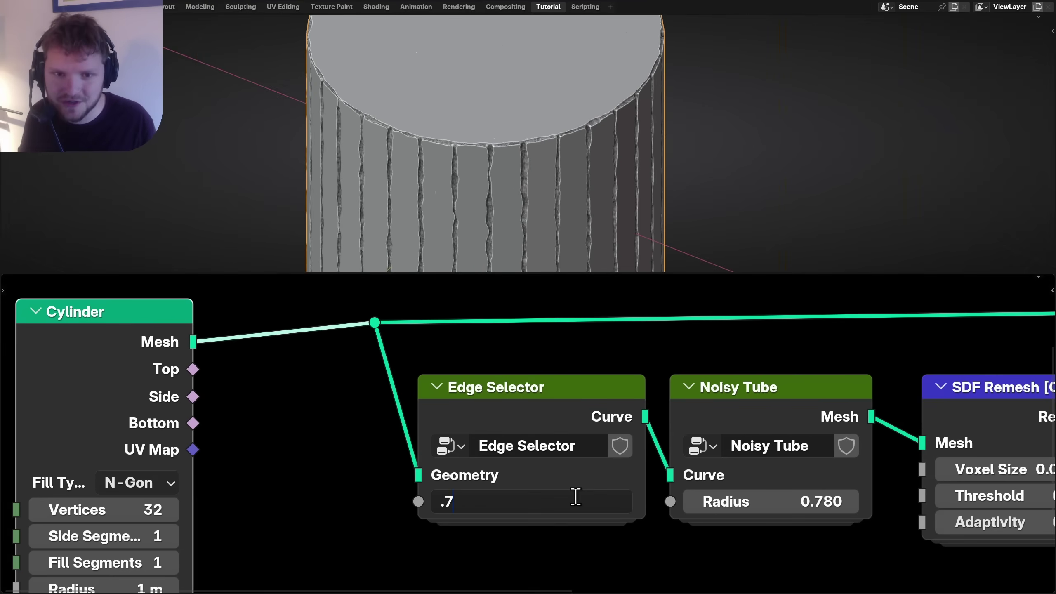
{"action": "key", "text": "Return"}
Delete the Cylinder node and feed the reroute from a new Group Input node's Geometry instead.
{"action": "scroll", "coordinate": [618, 146], "scroll_direction": "down", "scroll_amount": 5}
{"action": "middle_click_drag", "start_coordinate": [217, 389], "coordinate": [393, 413]}
{"action": "left_click", "coordinate": [278, 354]}
{"action": "key", "text": "x"}
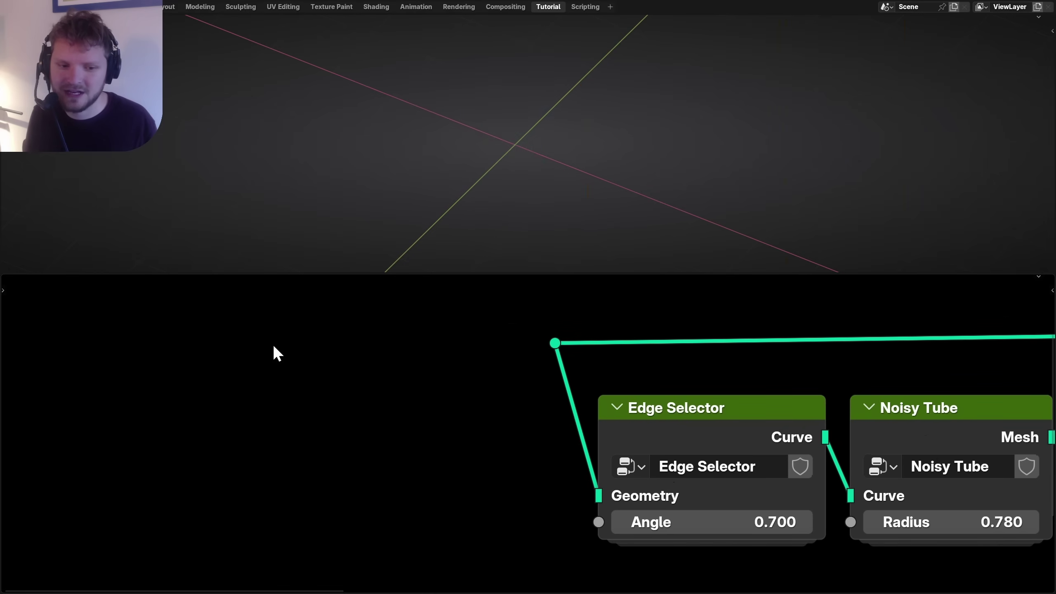
{"action": "key", "text": "shift+a"}
{"action": "type", "text": "group"}
{"action": "key", "text": "Return"}
Use a cube mesh as the input object, inset its top face and extrude it upward into a smaller block.
{"action": "key", "text": "shift+a"}
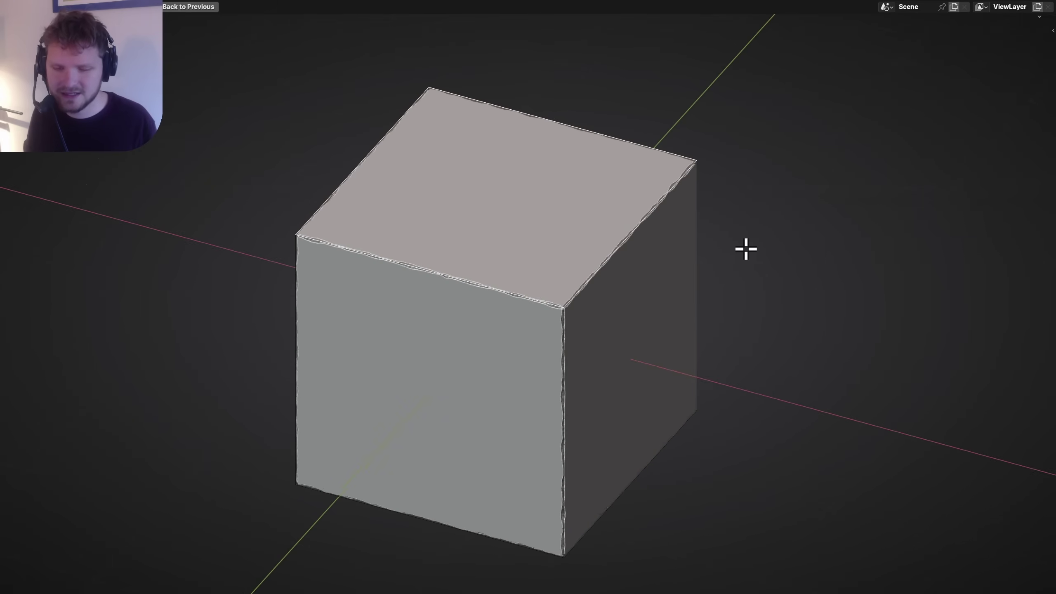
{"action": "key", "text": "i"}
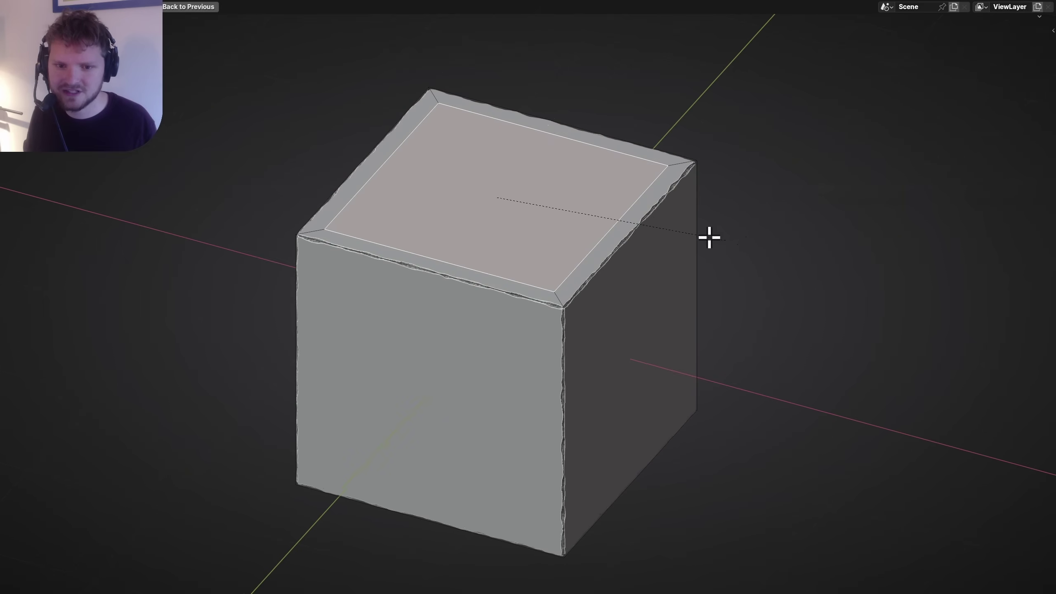
{"action": "left_click", "coordinate": [702, 235]}
{"action": "key", "text": "e"}
{"action": "left_click", "coordinate": [508, 136]}
{"action": "key", "text": "Tab"}
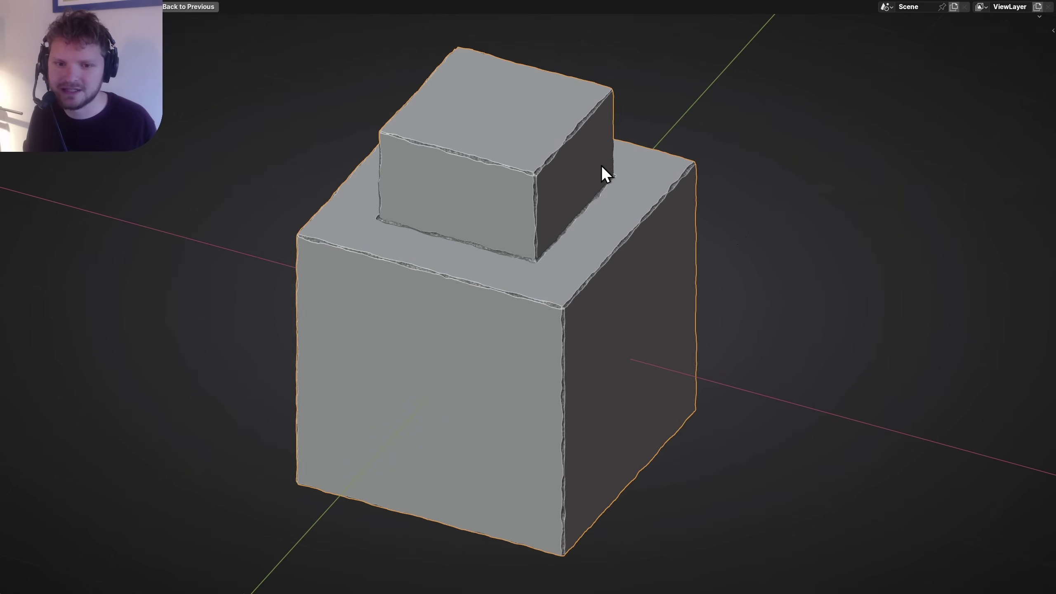
Bevel the front top corner vertex of the extruded block, and view the eroded result.
{"action": "key", "text": "Tab"}
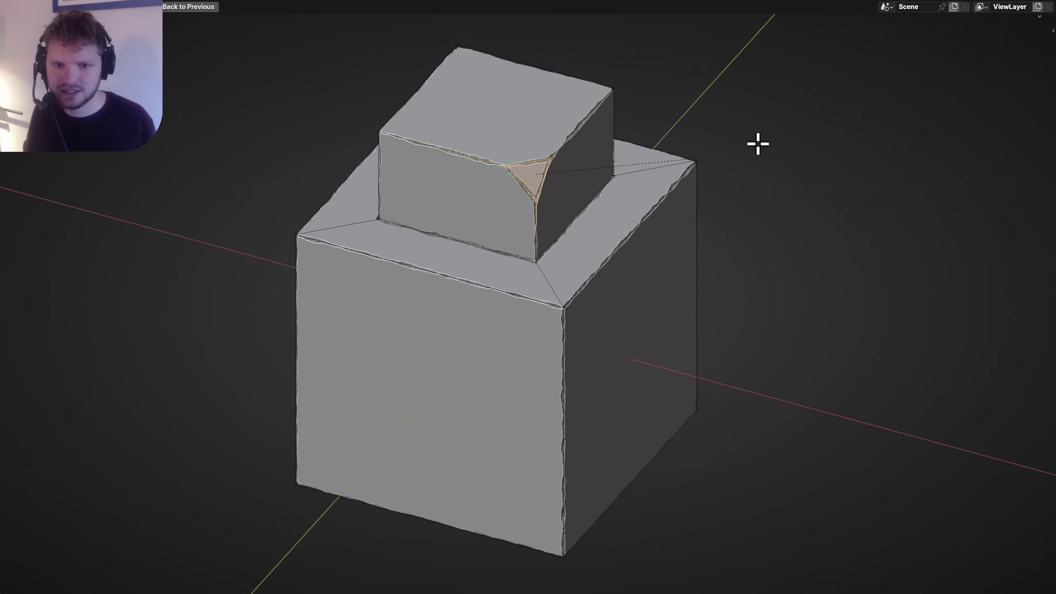
{"action": "left_click", "coordinate": [811, 141]}
{"action": "key", "text": "Tab"}
{"action": "mouse_move", "coordinate": [510, 200]}
{"action": "middle_mouse_down"}
{"action": "mouse_move", "coordinate": [568, 187]}
{"action": "mouse_move", "coordinate": [515, 188]}
{"action": "mouse_move", "coordinate": [511, 209]}
{"action": "middle_mouse_up"}
Delete all of the object's mesh geometry and add a torus in its place.
{"action": "key", "text": "Tab"}
{"action": "key", "text": "a"}
{"action": "key", "text": "x"}
{"action": "key", "text": "v"}
{"action": "key", "text": "shift+a"}
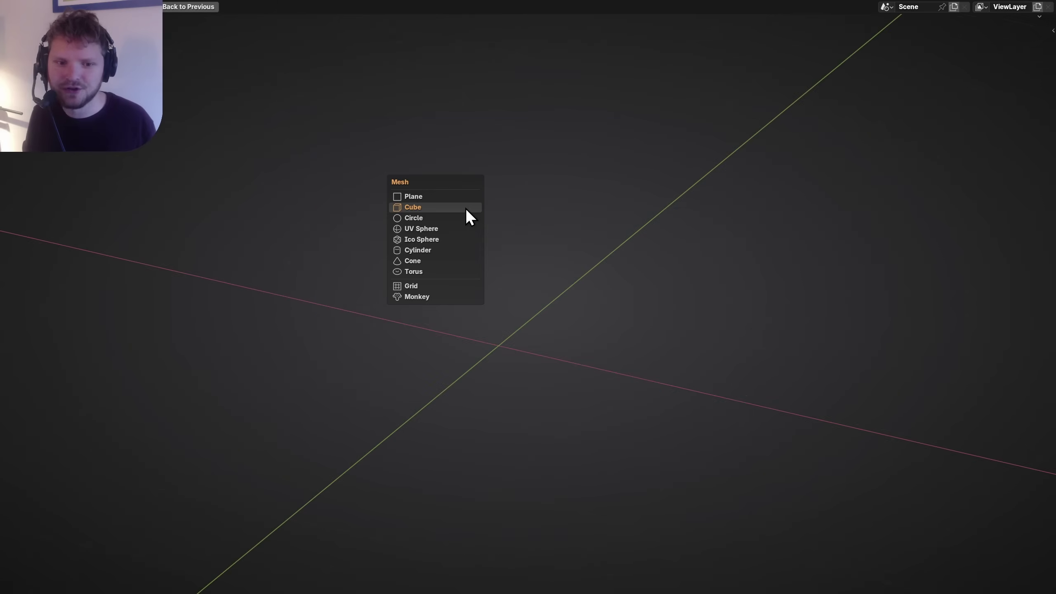
{"action": "left_click", "coordinate": [437, 273]}
{"action": "scroll", "coordinate": [497, 352], "scroll_direction": "up", "scroll_amount": 3}
{"action": "key", "text": "ctrl+space"}
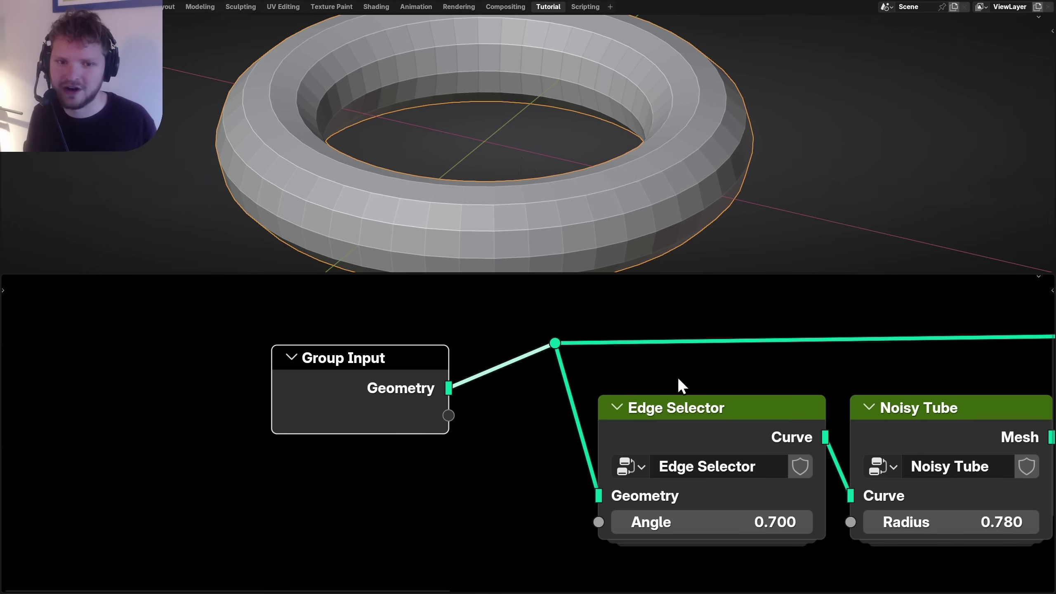
Set the Edge Selector's Angle to 0 for the torus.
{"action": "middle_click_drag", "start_coordinate": [695, 462], "coordinate": [537, 460]}
{"action": "left_click", "coordinate": [582, 483]}
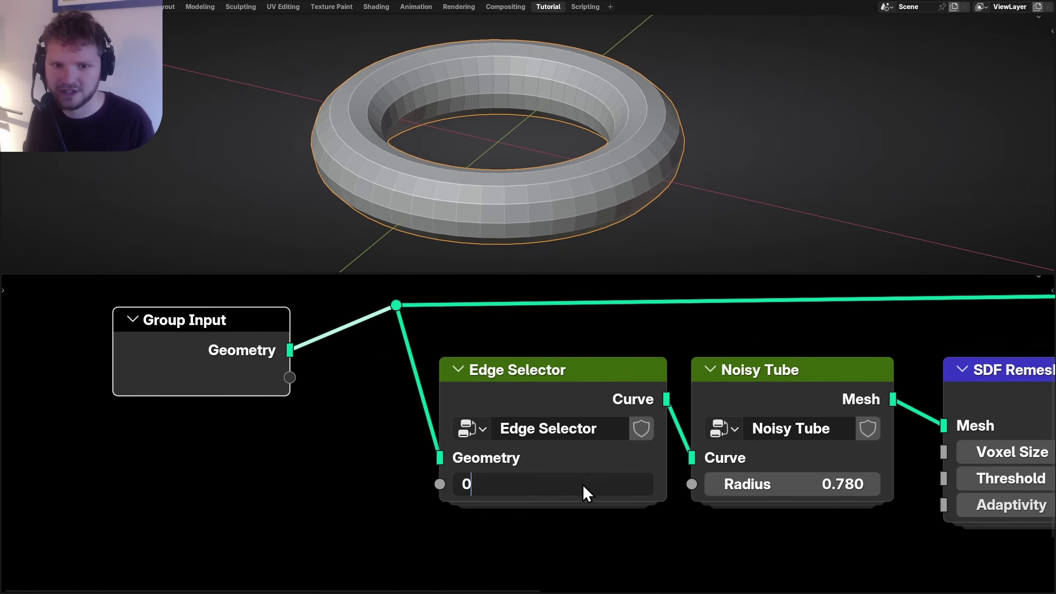
{"action": "key", "text": "Return"}
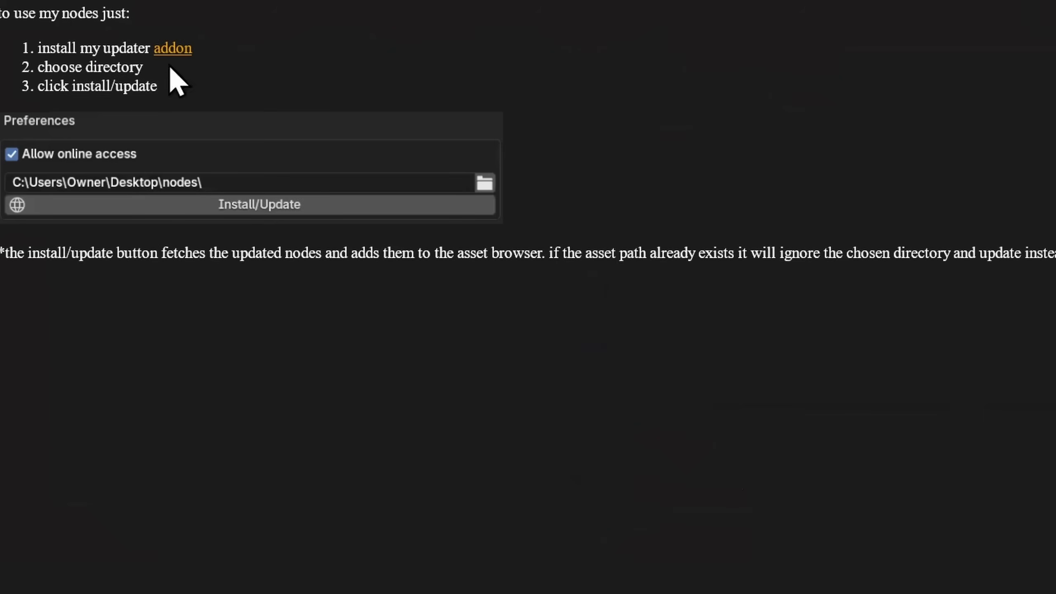
Switch to the website in the browser, and look through the project files list and the nodevember files page.
{"action": "left_click", "coordinate": [21, 1]}
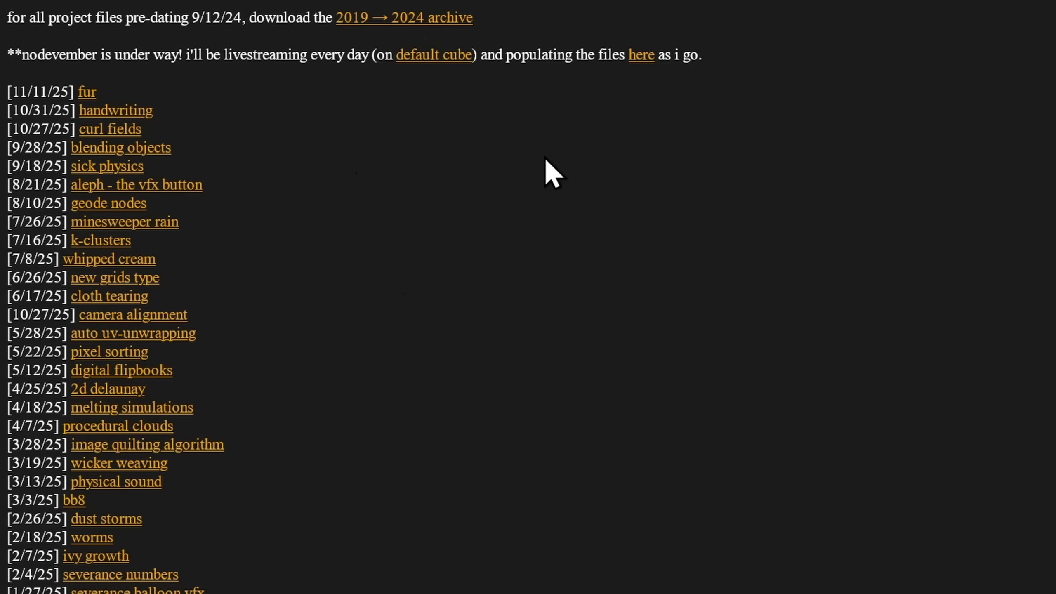
{"action": "left_click", "coordinate": [642, 56]}
{"action": "middle_click", "coordinate": [665, 120]}
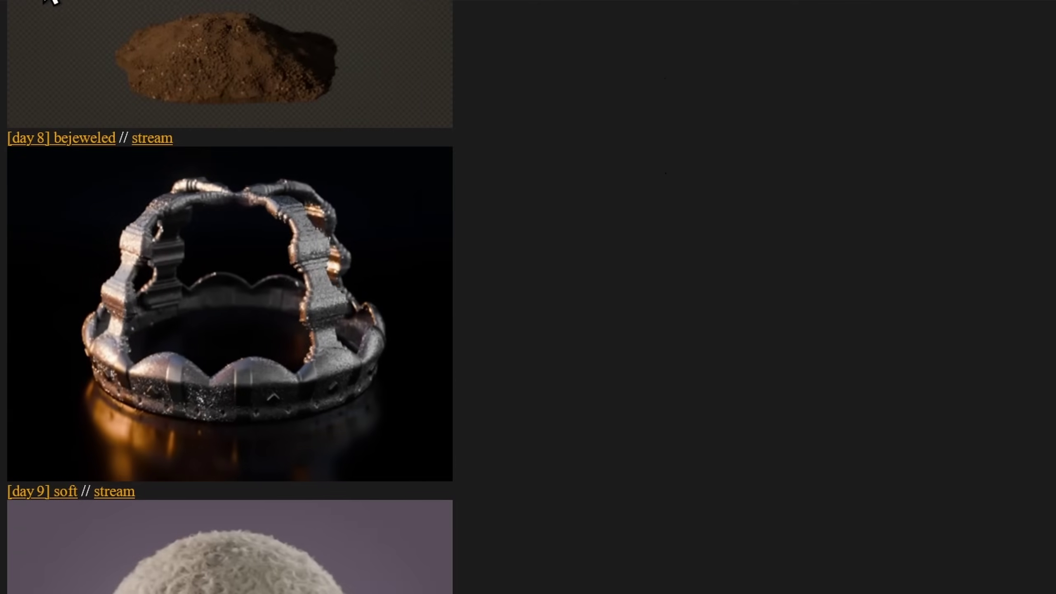
{"action": "left_click", "coordinate": [39, 1]}
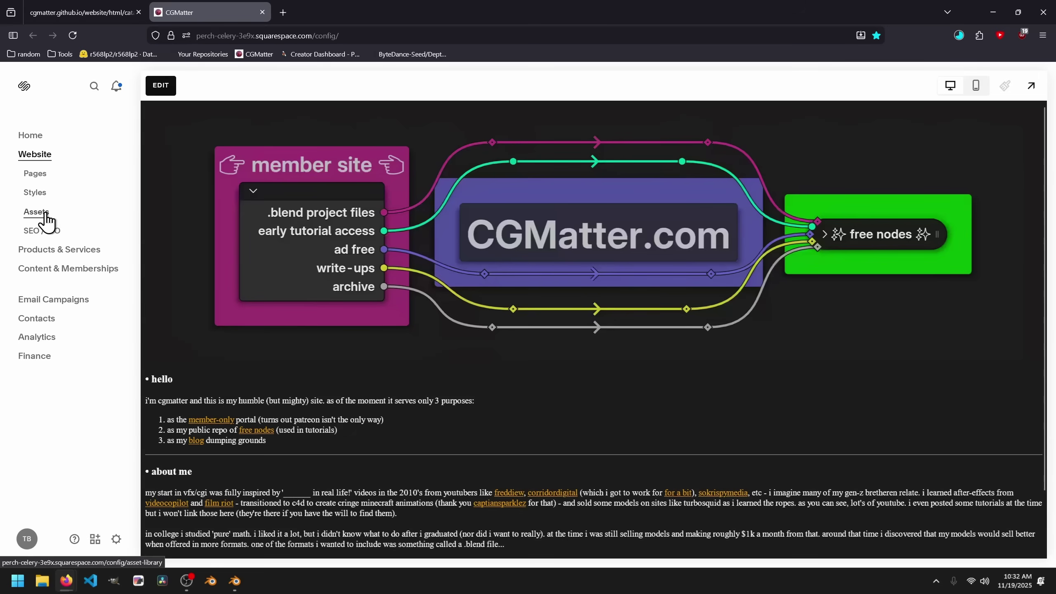
In Squarespace, browse the asset library, and create a blank page named demo with a blank section.
{"action": "left_click", "coordinate": [45, 214]}
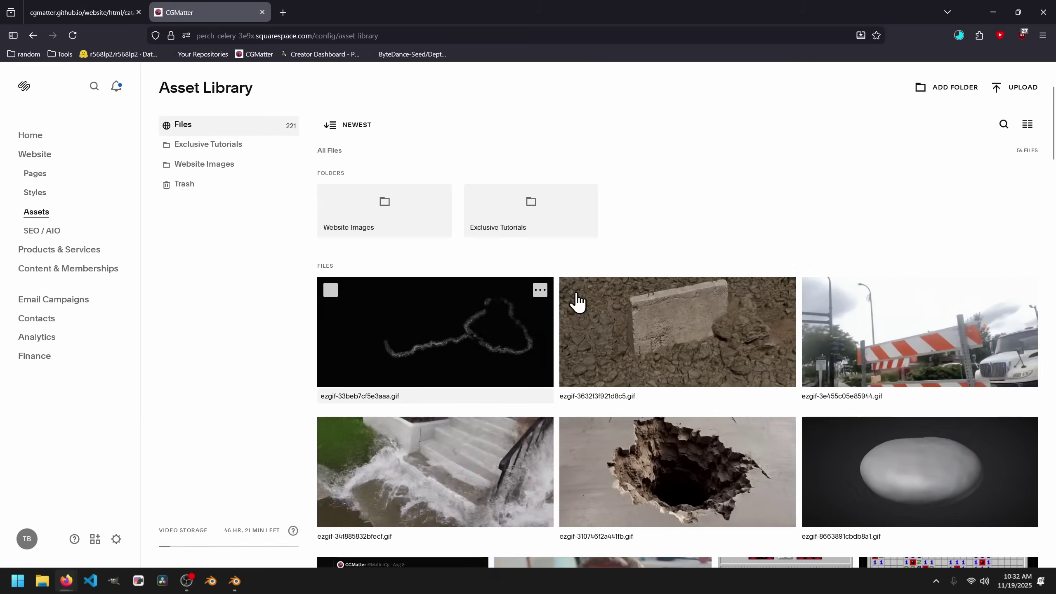
{"action": "scroll", "coordinate": [566, 276], "scroll_direction": "down", "scroll_amount": 2}
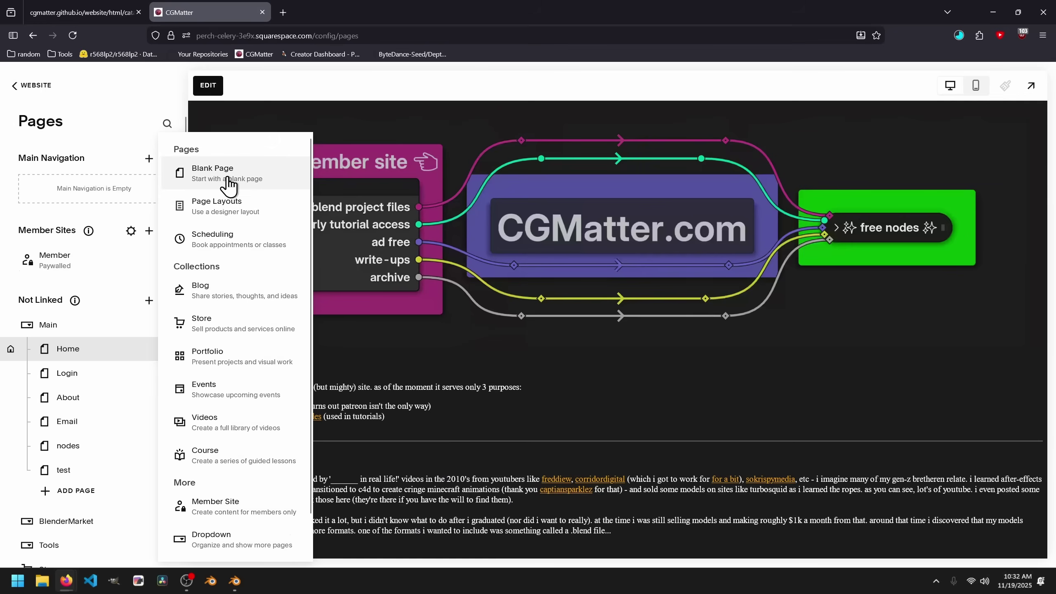
{"action": "left_click", "coordinate": [227, 182]}
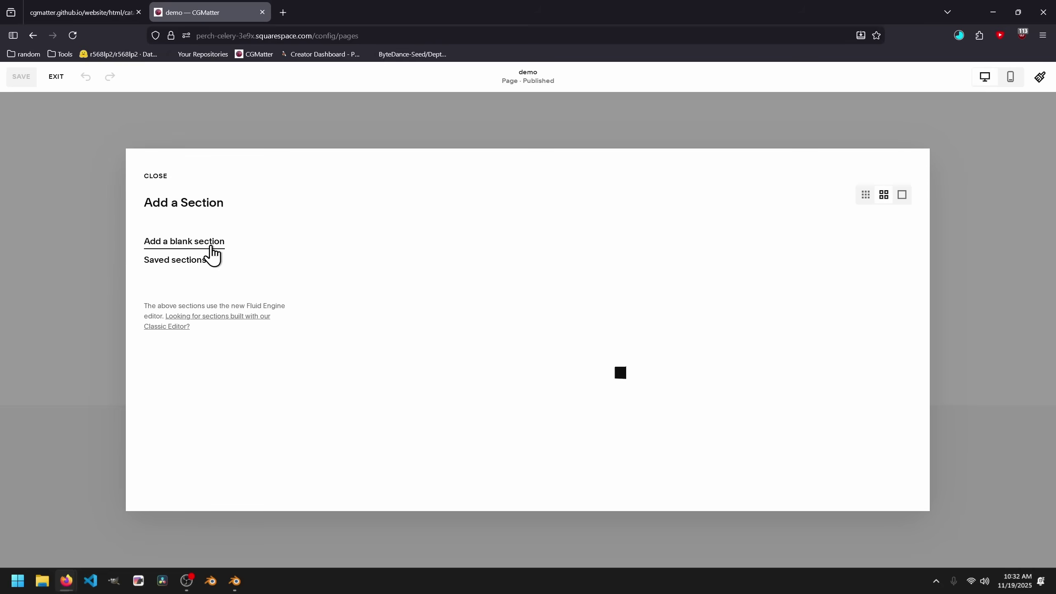
{"action": "left_click", "coordinate": [207, 248]}
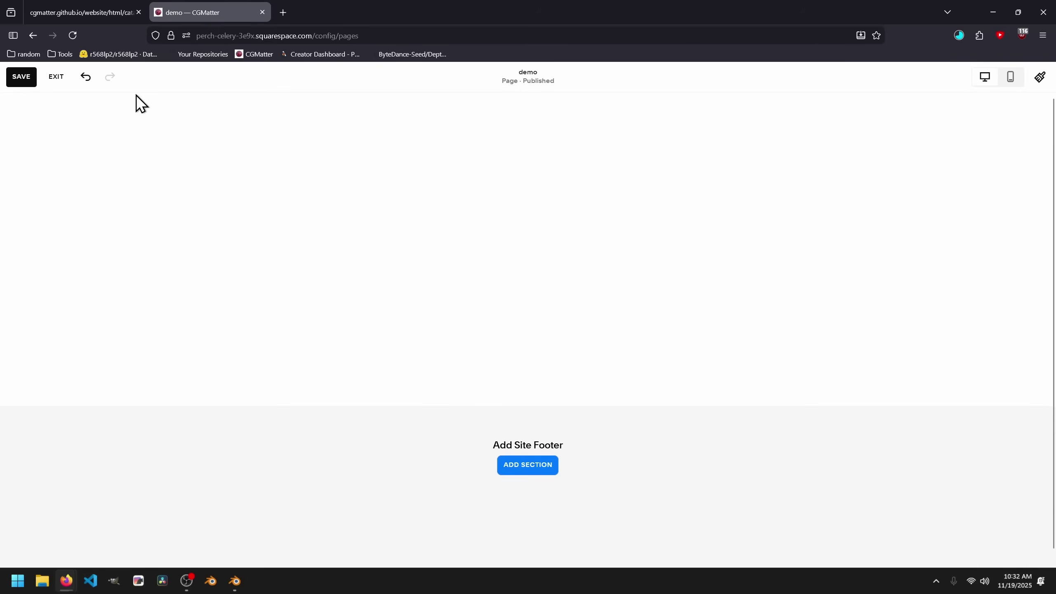
Add a text block to the demo page's section, enlarge it and center it horizontally.
{"action": "left_click", "coordinate": [90, 113]}
{"action": "left_click", "coordinate": [51, 226]}
{"action": "left_click_drag", "start_coordinate": [167, 172], "coordinate": [478, 195]}
{"action": "left_click_drag", "start_coordinate": [624, 204], "coordinate": [697, 260]}
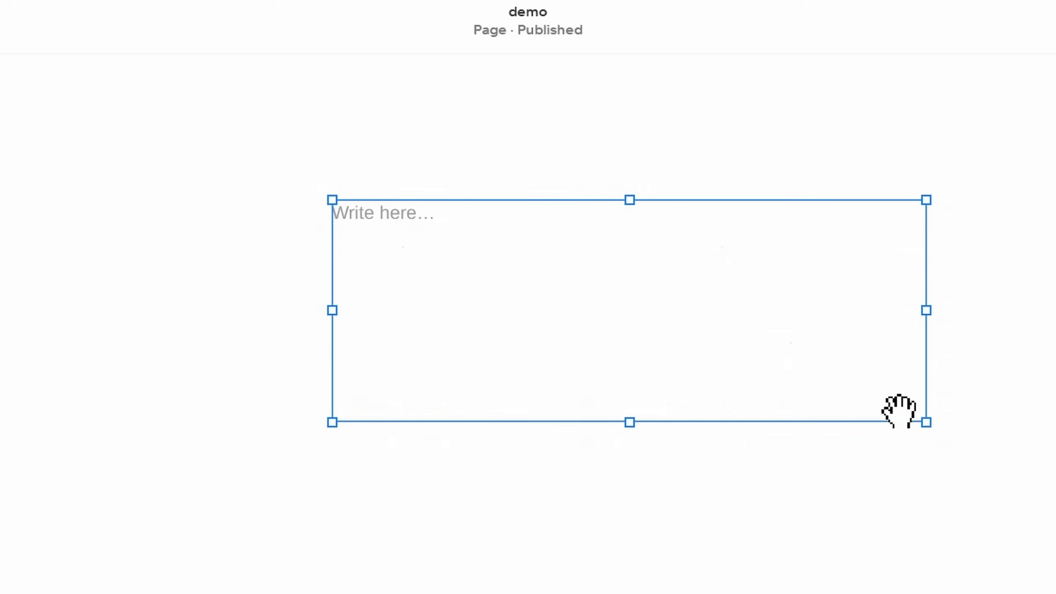
{"action": "left_click_drag", "start_coordinate": [706, 306], "coordinate": [573, 307]}
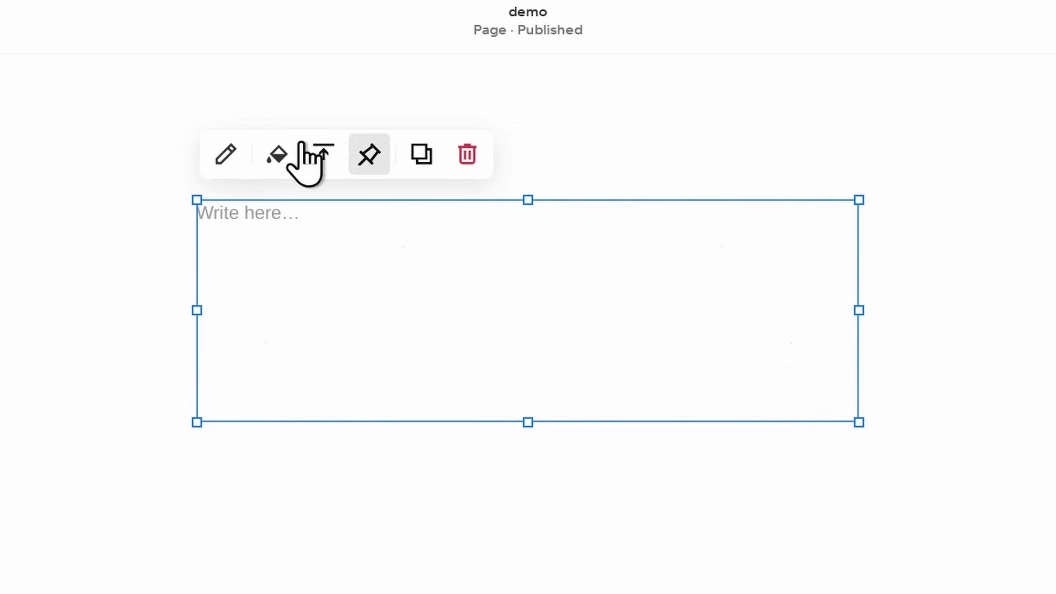
Edit the text block, and submit the prompt "Tell me about cgm" to its AI text generator.
{"action": "left_click", "coordinate": [245, 163]}
{"action": "left_click", "coordinate": [221, 141]}
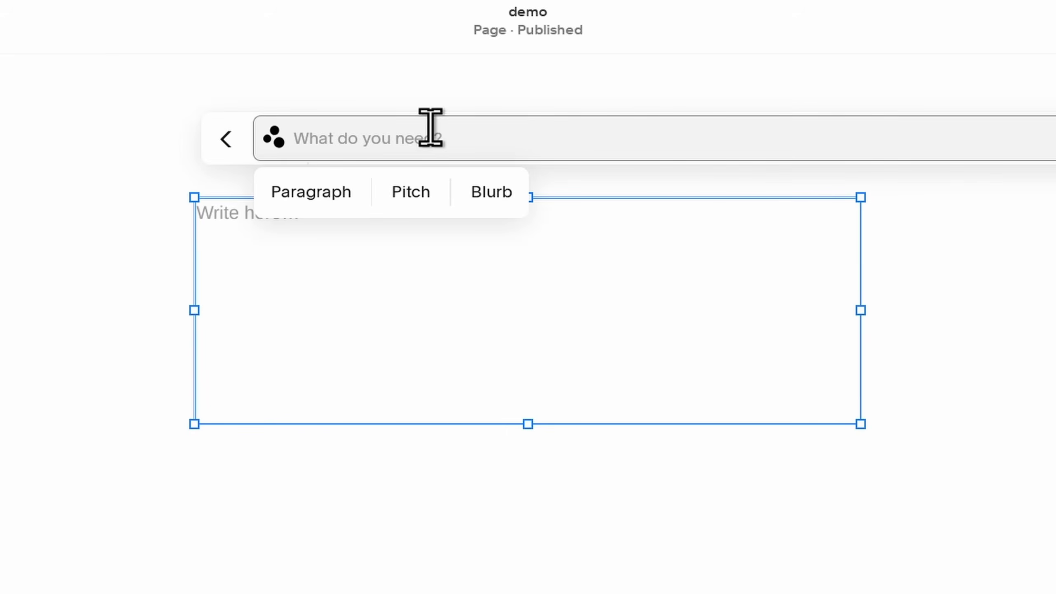
{"action": "type", "text": "Tell me about cgm"}
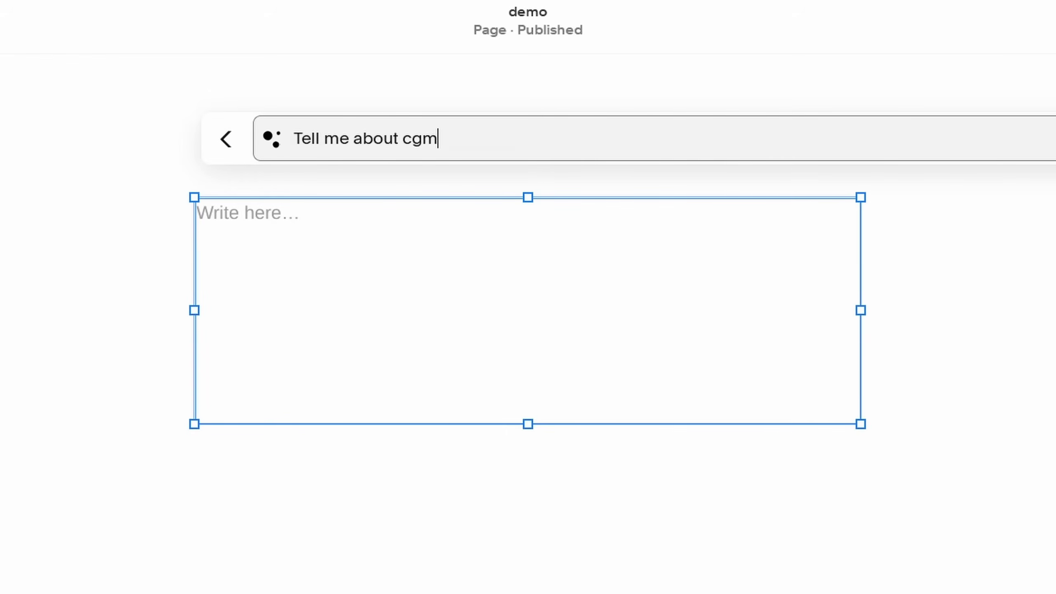
{"action": "key", "text": "Return"}
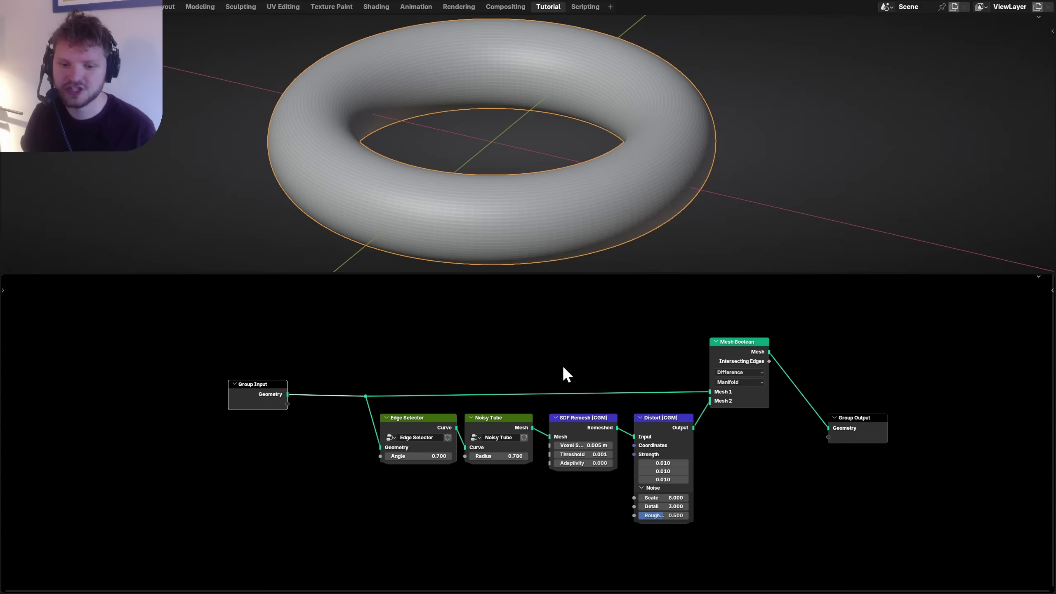
Back in Blender, group the nodes from Edge Selector through Mesh Boolean, and name the group "Edge Erosion".
{"action": "left_click_drag", "start_coordinate": [734, 482], "coordinate": [346, 328]}
{"action": "key", "text": "g"}
{"action": "left_click", "coordinate": [332, 439]}
{"action": "middle_click_drag", "start_coordinate": [403, 495], "coordinate": [384, 411]}
{"action": "key", "text": "ctrl+g"}
{"action": "double_click", "coordinate": [561, 418]}
{"action": "type", "text": "Edge Erosion"}
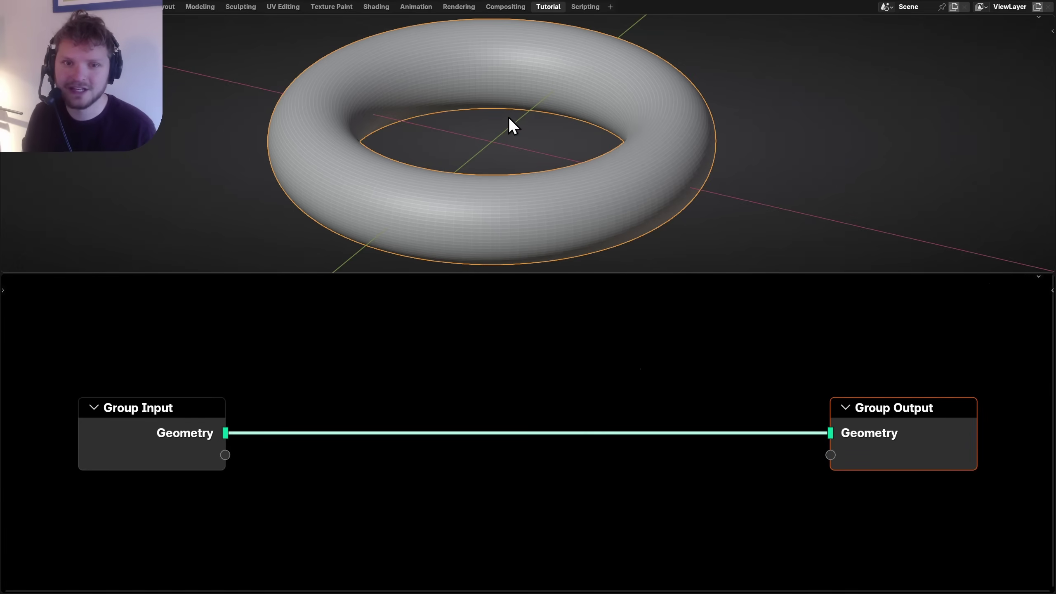
Insert a Distribute Points on Faces node between Group Input and Group Output, and set its density to 1500.
{"action": "scroll", "coordinate": [543, 123], "scroll_direction": "down", "scroll_amount": 2}
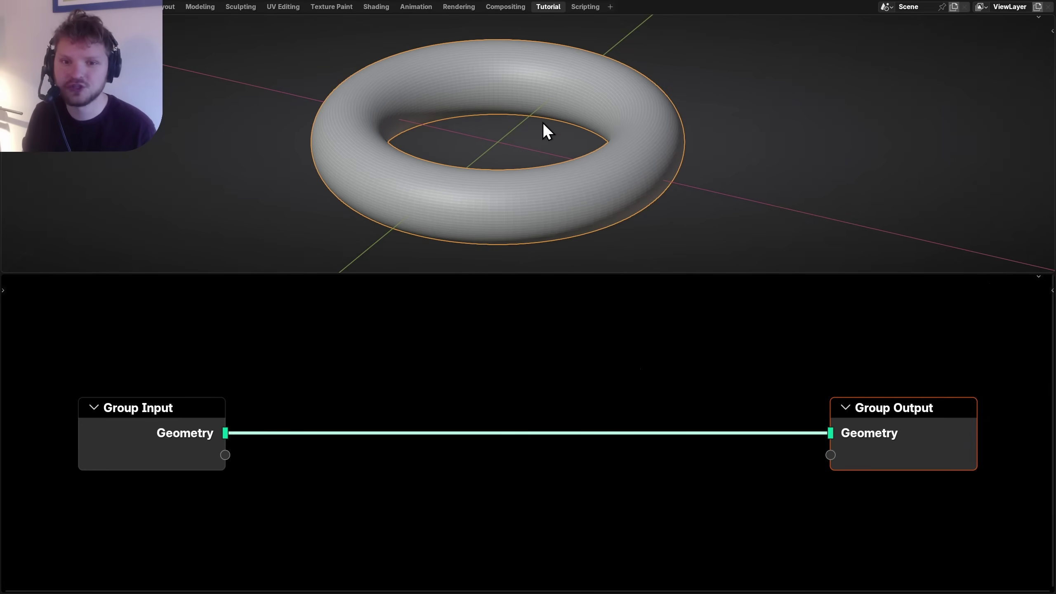
{"action": "key", "text": "shift+a"}
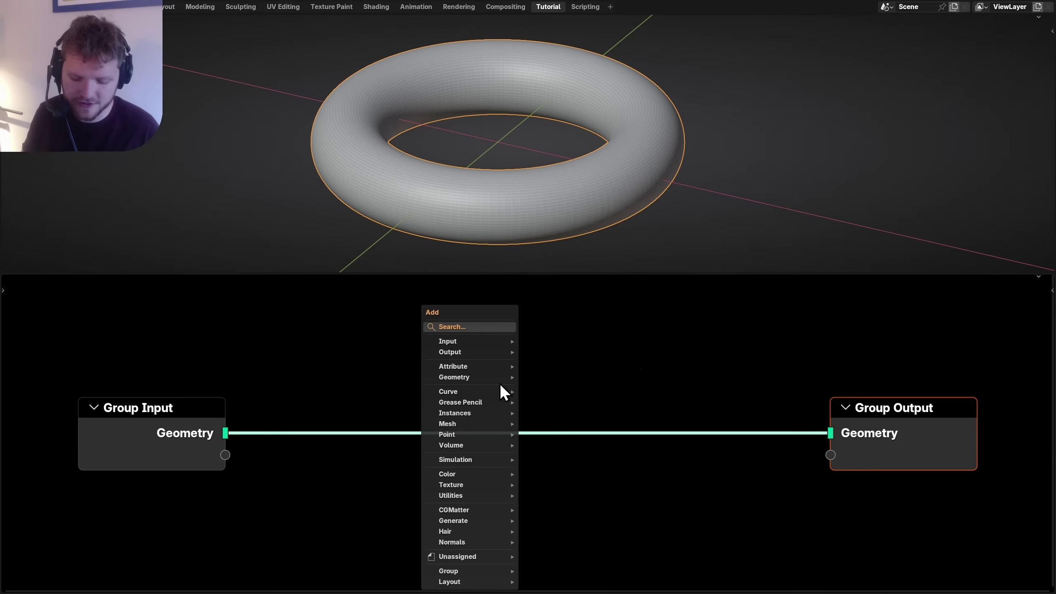
{"action": "type", "text": "distri"}
{"action": "key", "text": "Down"}
{"action": "key", "text": "Return"}
{"action": "left_click", "coordinate": [483, 382]}
{"action": "key", "text": "Home"}
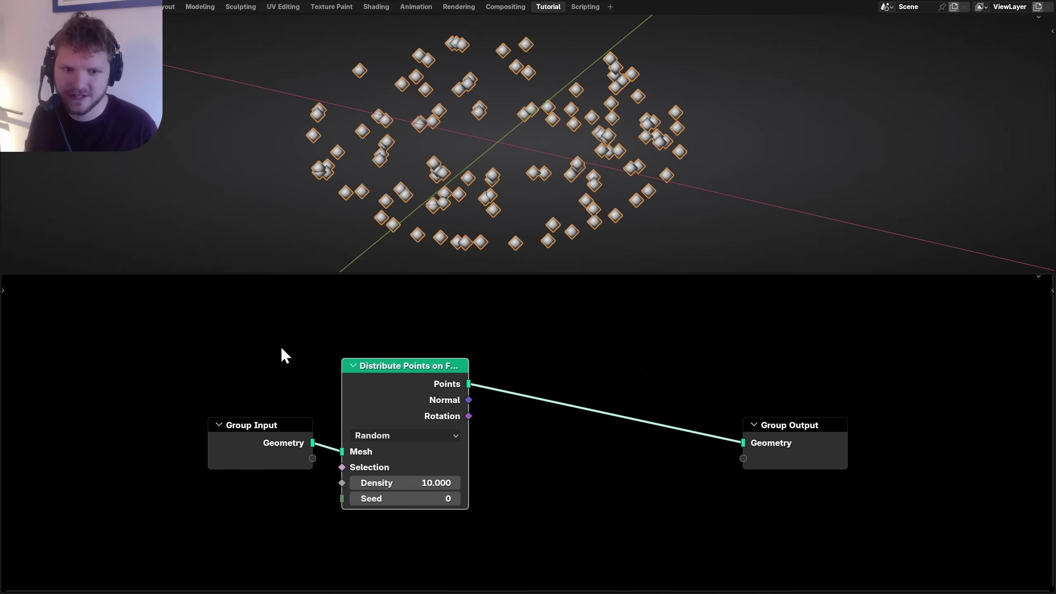
{"action": "left_click_drag", "start_coordinate": [415, 477], "coordinate": [459, 483]}
{"action": "key", "text": "Return"}
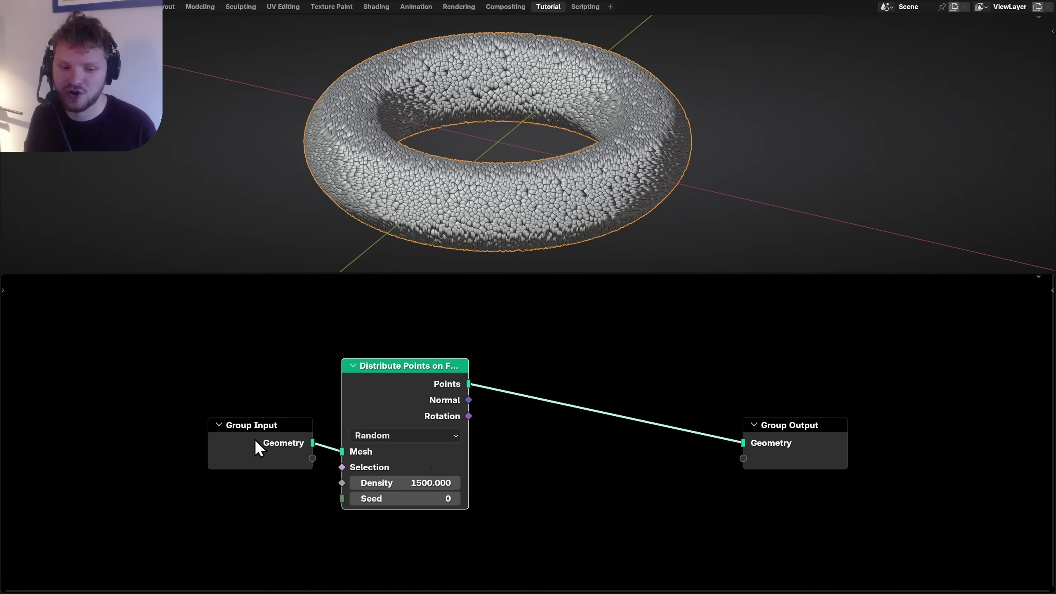
Move Group Input aside and insert a Delete Geometry node between Distribute Points on Faces and Group Output.
{"action": "left_click_drag", "start_coordinate": [255, 440], "coordinate": [209, 439]}
{"action": "key", "text": "Home"}
{"action": "key", "text": "shift+a"}
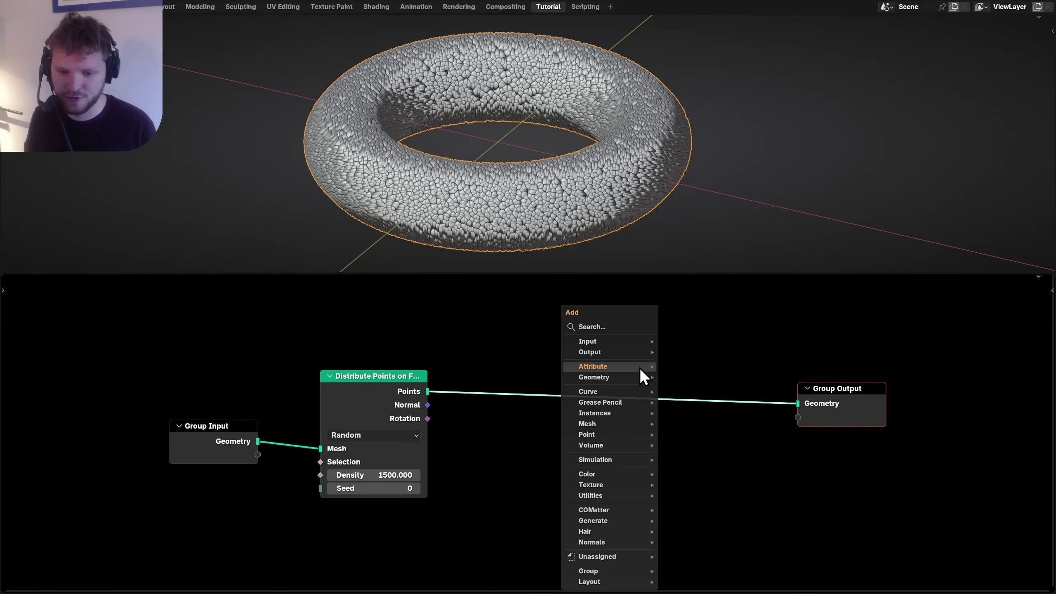
{"action": "type", "text": "delete"}
{"action": "key", "text": "Return"}
{"action": "left_click", "coordinate": [637, 366]}
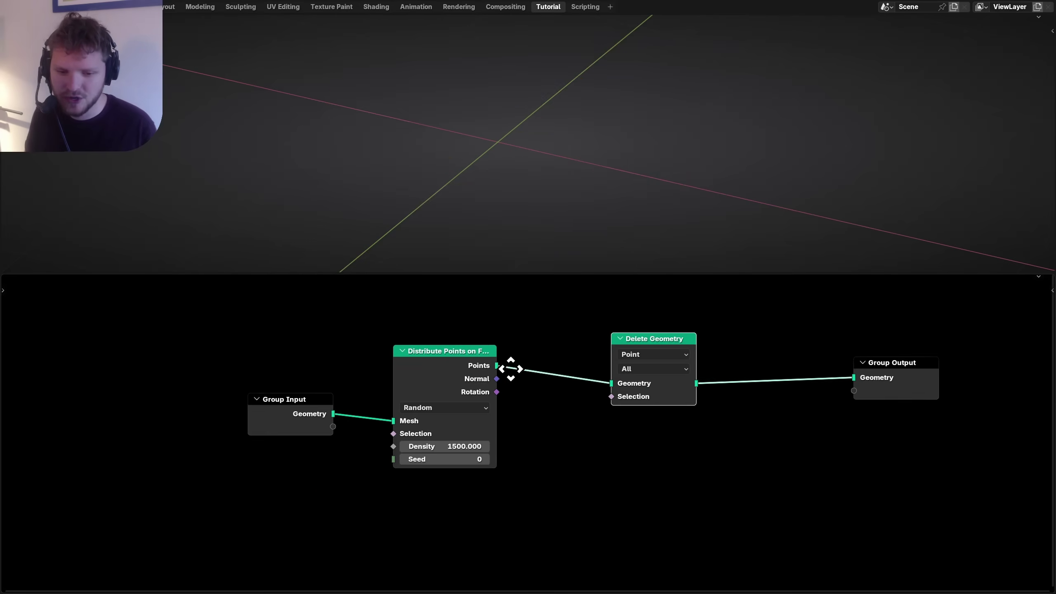
Add a Noise Texture with Normalize off and scale 3.38, and connect its Factor to Delete Geometry's Selection.
{"action": "key", "text": "shift+a"}
{"action": "type", "text": "noise"}
{"action": "key", "text": "Return"}
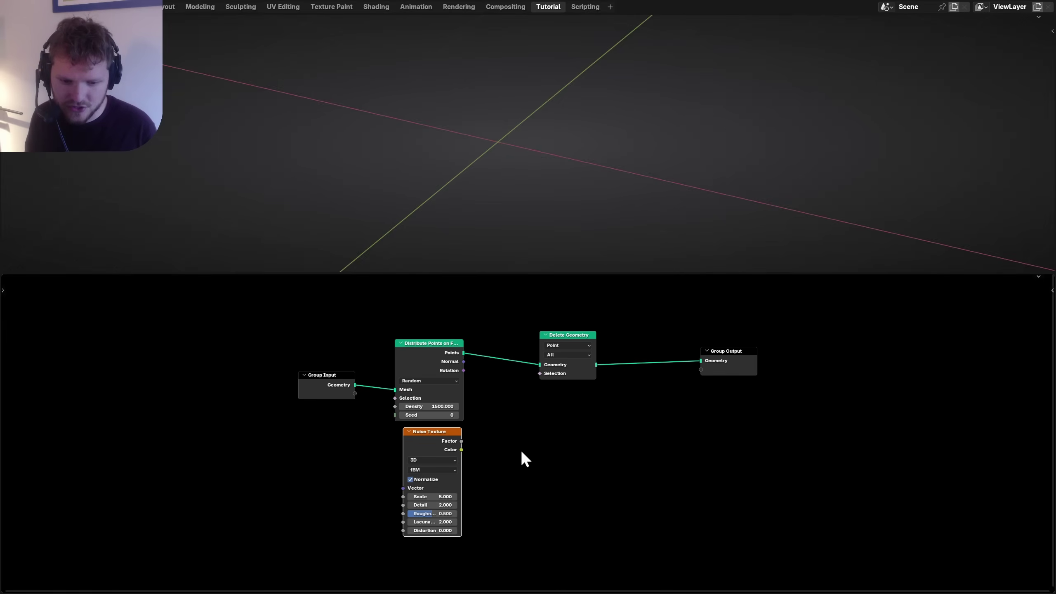
{"action": "scroll", "coordinate": [533, 462], "scroll_direction": "up", "scroll_amount": 3}
{"action": "scroll", "coordinate": [423, 486], "scroll_direction": "down", "scroll_amount": 1}
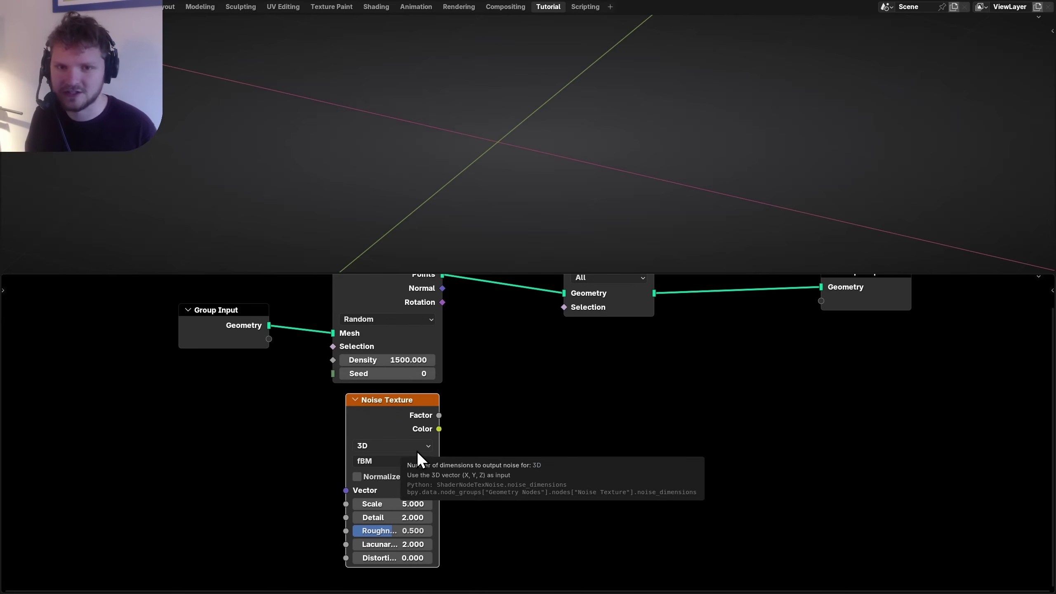
{"action": "middle_click_drag", "start_coordinate": [417, 451], "coordinate": [430, 494]}
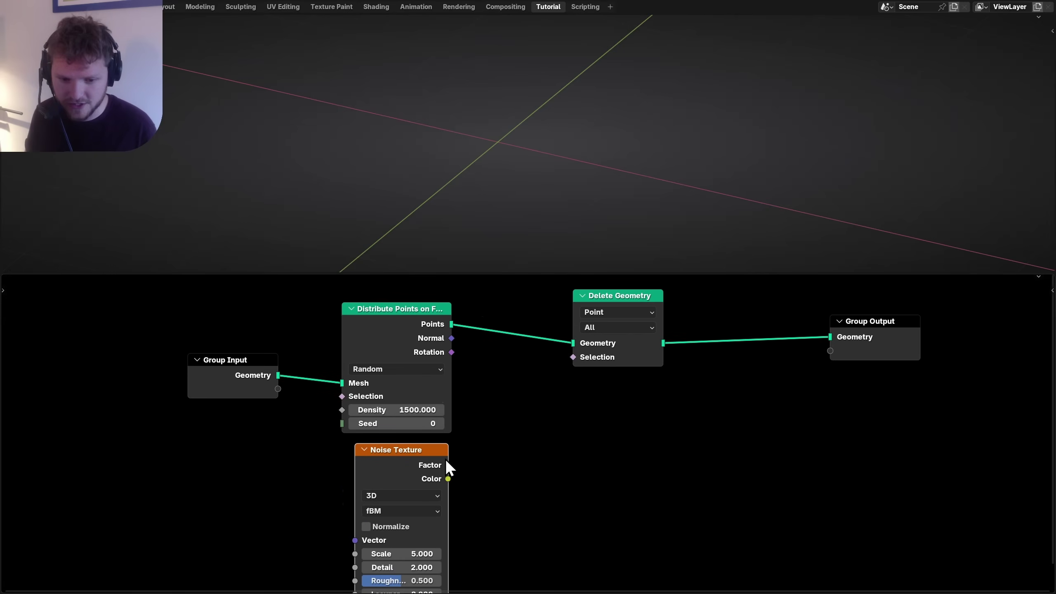
{"action": "left_click_drag", "start_coordinate": [447, 464], "coordinate": [581, 355]}
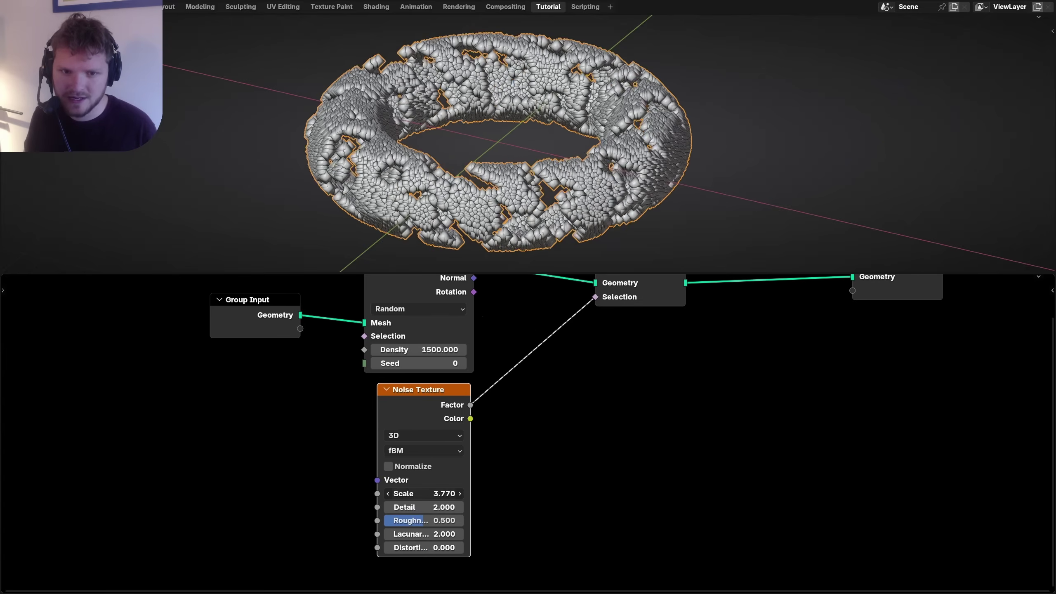
{"action": "left_click_drag", "start_coordinate": [424, 494], "coordinate": [402, 493]}
Insert an Add math node between the noise Factor and Delete Geometry's Selection, and set its second value to 0.2.
{"action": "middle_click_drag", "start_coordinate": [570, 435], "coordinate": [561, 488]}
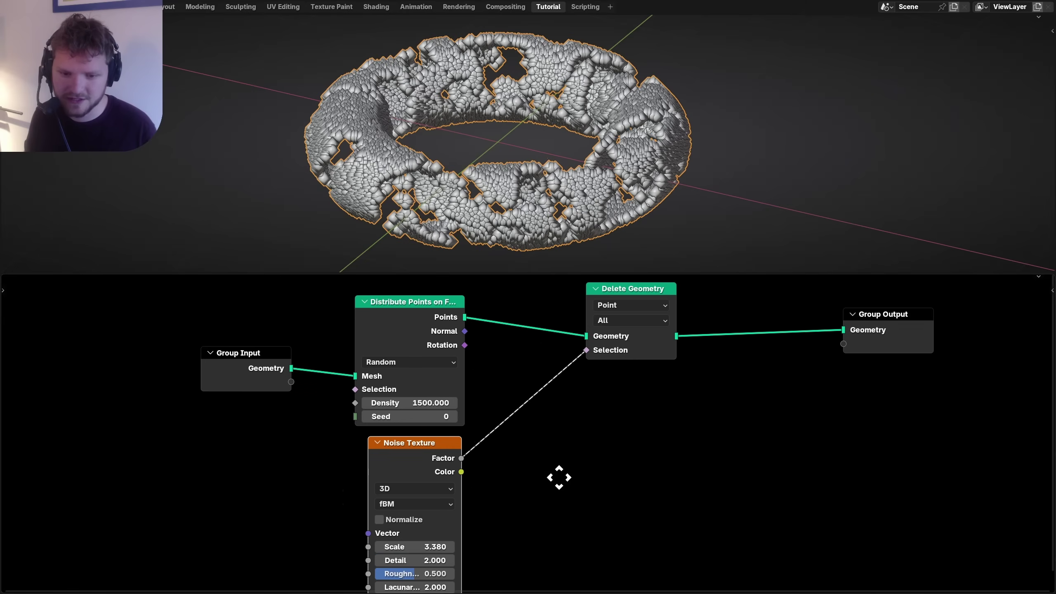
{"action": "key", "text": "shift+a"}
{"action": "type", "text": "add"}
{"action": "key", "text": "Return"}
{"action": "left_click", "coordinate": [492, 379]}
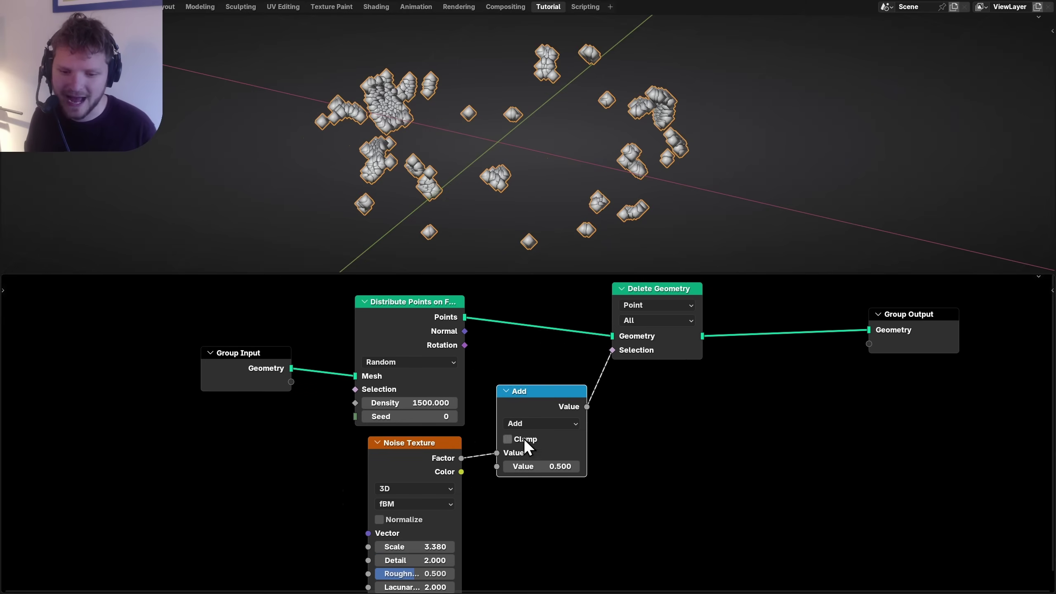
{"action": "key", "text": "Return"}
{"action": "mouse_move", "coordinate": [545, 466]}
{"action": "left_mouse_down"}
{"action": "mouse_move", "coordinate": [489, 466]}
{"action": "mouse_move", "coordinate": [536, 465]}
{"action": "left_mouse_up"}
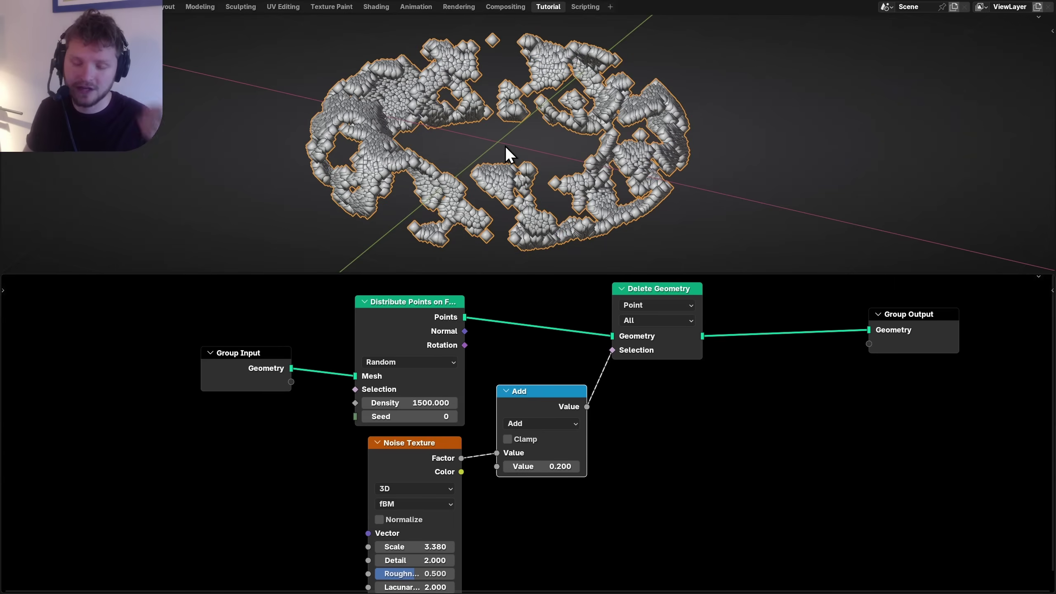
Insert a Points to SDF Grid node after Delete Geometry, and preview its SDF grid with a Viewer.
{"action": "middle_click_drag", "start_coordinate": [853, 405], "coordinate": [759, 434]}
{"action": "left_click_drag", "start_coordinate": [733, 341], "coordinate": [770, 392]}
{"action": "scroll", "coordinate": [626, 406], "scroll_direction": "up", "scroll_amount": 2}
{"action": "key", "text": "shift+a"}
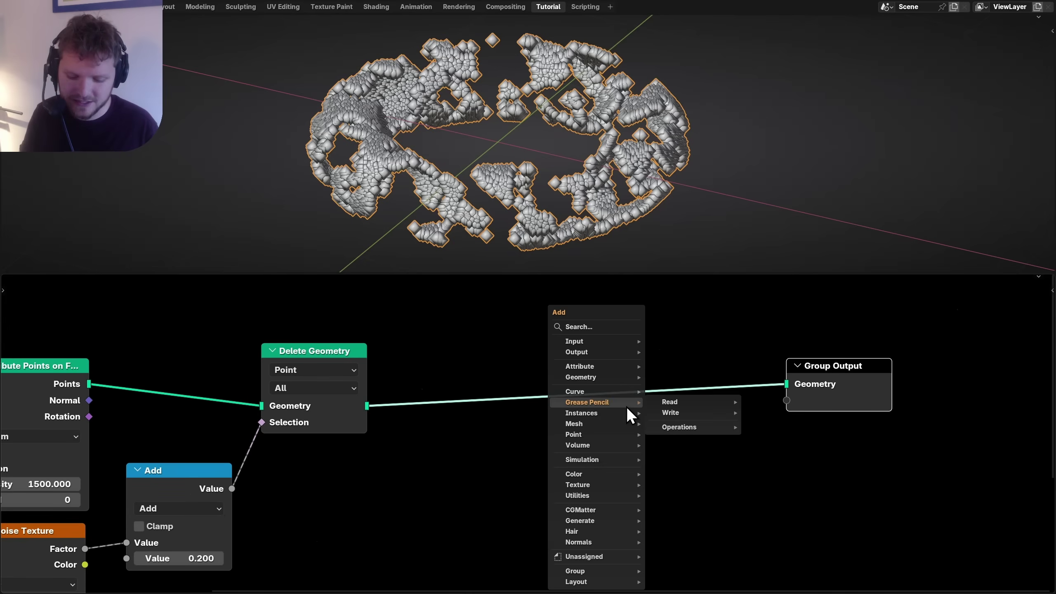
{"action": "type", "text": "points to sdf"}
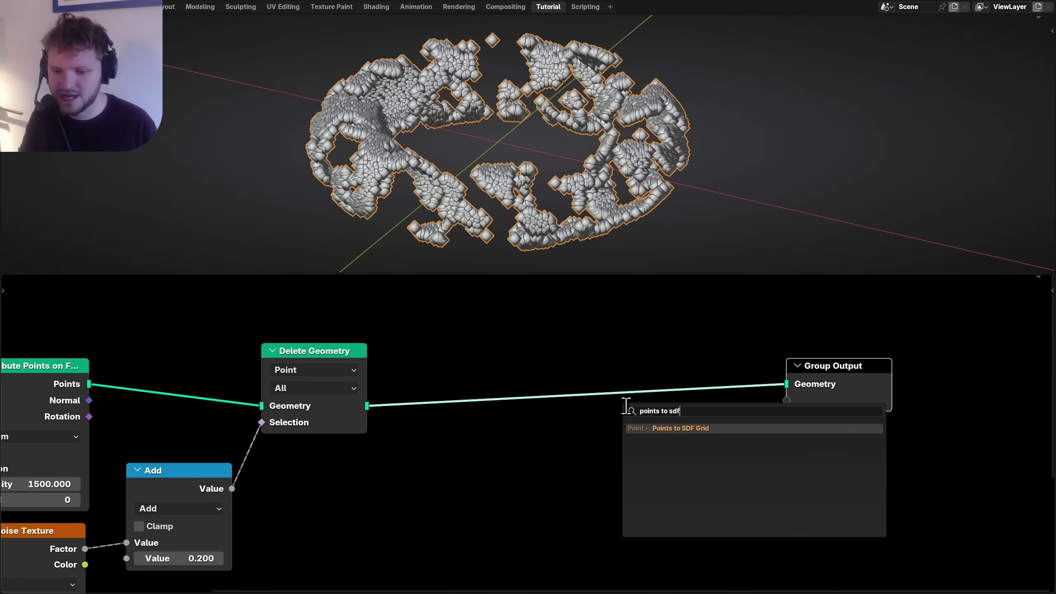
{"action": "key", "text": "Return"}
{"action": "left_click", "coordinate": [411, 348]}
{"action": "left_click", "coordinate": [452, 360], "text": "ctrl+shift"}
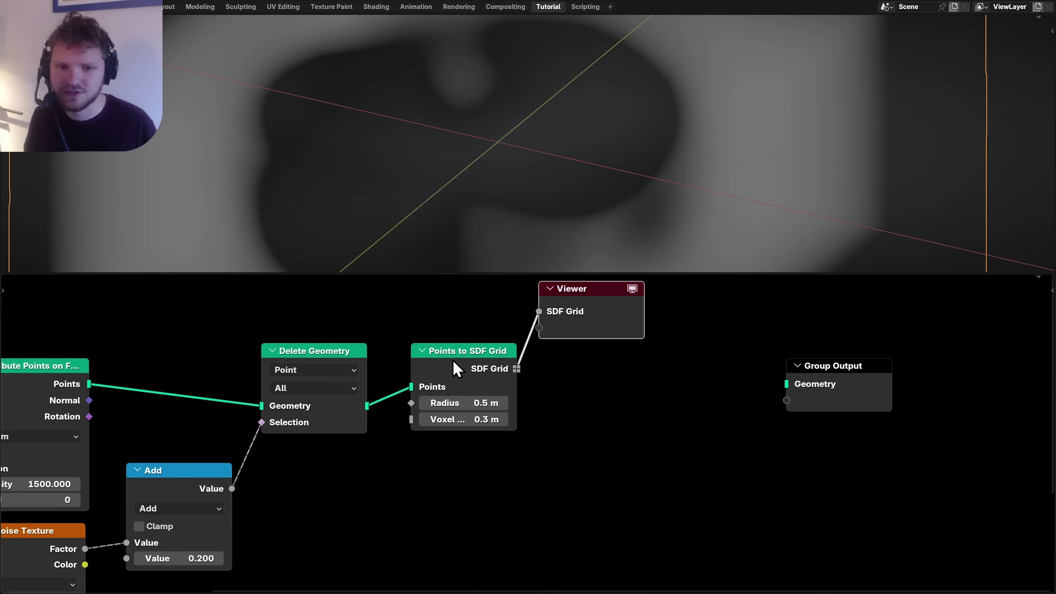
Try a radius of 0.2 m on the Points to SDF Grid node, and undo it.
{"action": "middle_click_drag", "start_coordinate": [484, 131], "coordinate": [485, 158]}
{"action": "left_click", "coordinate": [476, 403]}
{"action": "type", "text": "0.2"}
{"action": "key", "text": "Return"}
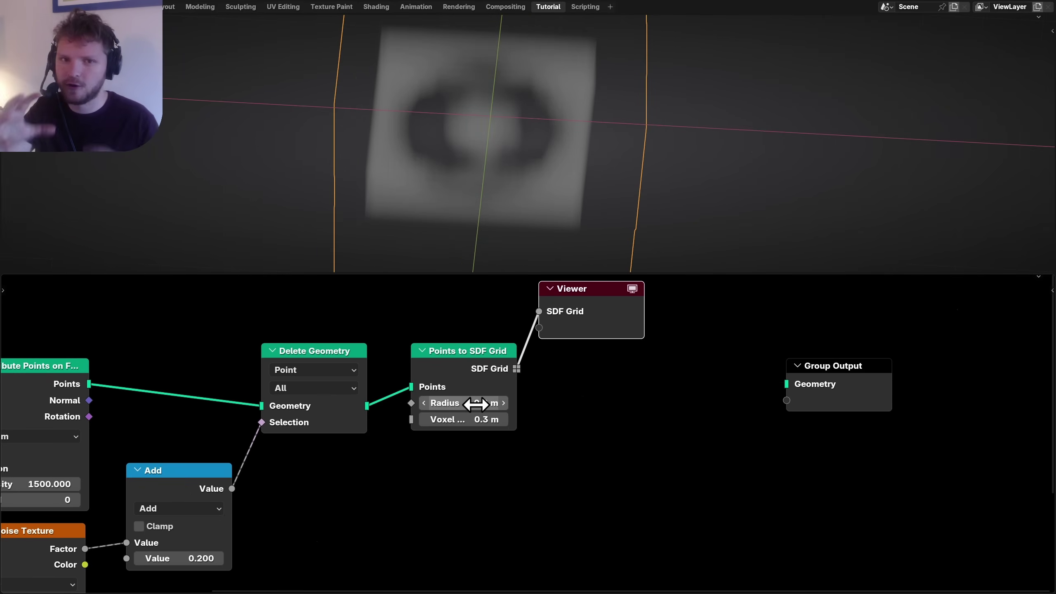
{"action": "key", "text": "ctrl+z"}
Add a Radius input node and connect it to the Radius of Points to SDF Grid.
{"action": "middle_click_drag", "start_coordinate": [313, 437], "coordinate": [459, 406]}
{"action": "key", "text": "shift+a"}
{"action": "type", "text": "rad"}
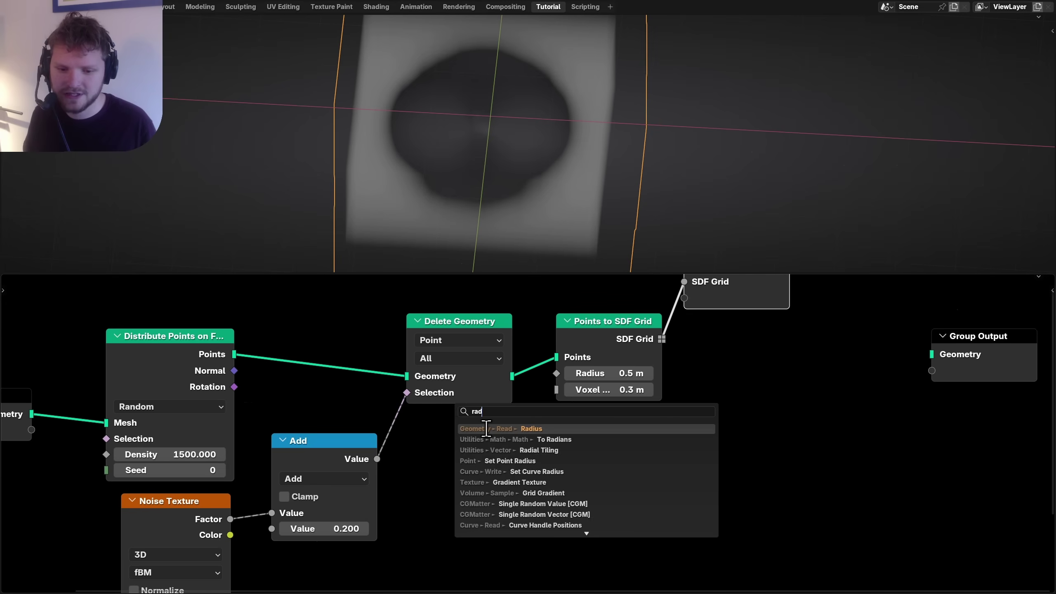
{"action": "key", "text": "Return"}
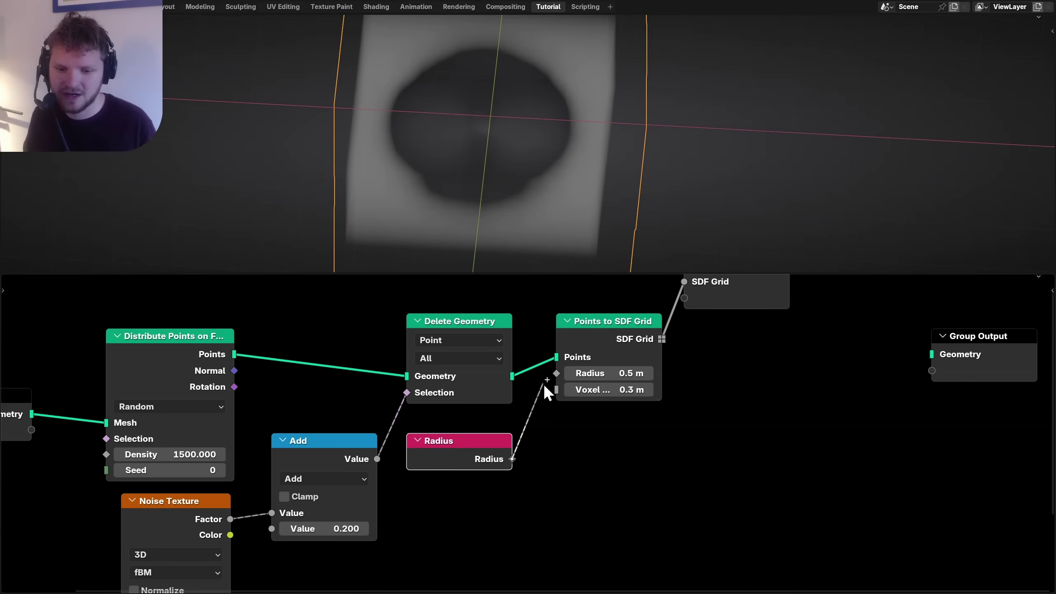
{"action": "left_click_drag", "start_coordinate": [546, 385], "coordinate": [556, 373]}
Set the voxel size of Points to SDF Grid to 0.05 m.
{"action": "scroll", "coordinate": [551, 378], "scroll_direction": "up", "scroll_amount": 2}
{"action": "left_click", "coordinate": [495, 441]}
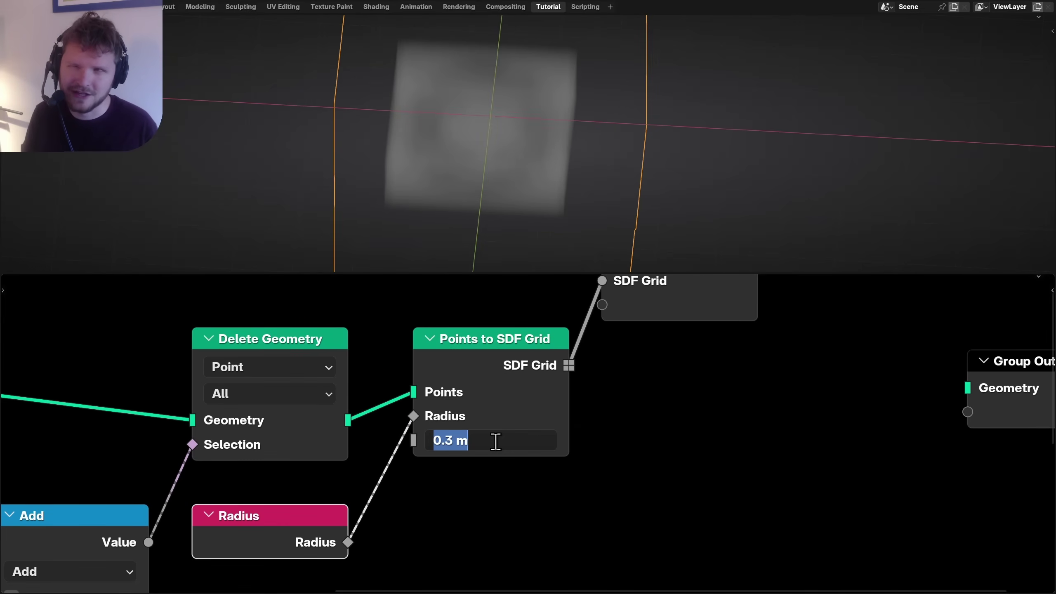
{"action": "type", "text": ".05"}
{"action": "key", "text": "Return"}
Replace the Viewer with a Grid to Mesh node fed by the SDF grid, and connect its mesh to Group Output.
{"action": "scroll", "coordinate": [526, 396], "scroll_direction": "down", "scroll_amount": 2}
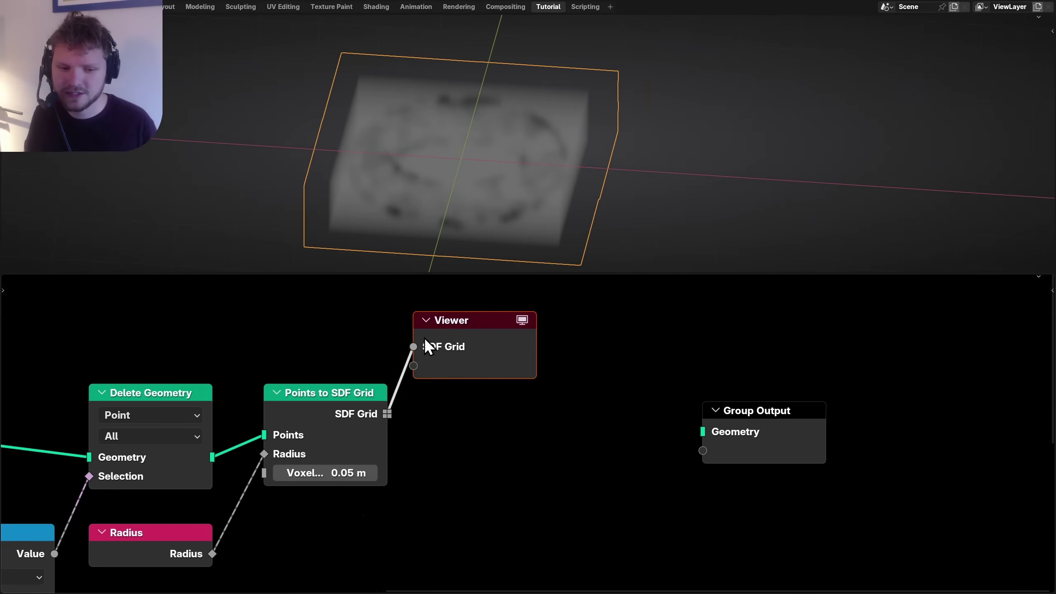
{"action": "left_click", "coordinate": [428, 346]}
{"action": "key", "text": "Delete"}
{"action": "key", "text": "shift+a"}
{"action": "type", "text": "grid to"}
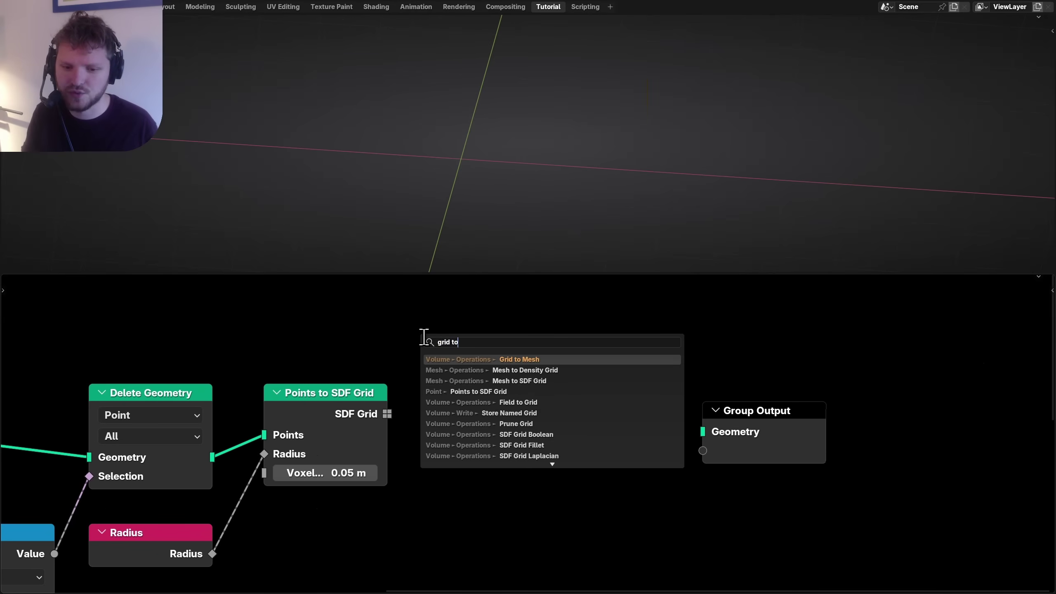
{"action": "key", "text": "Return"}
{"action": "left_click", "coordinate": [479, 391]}
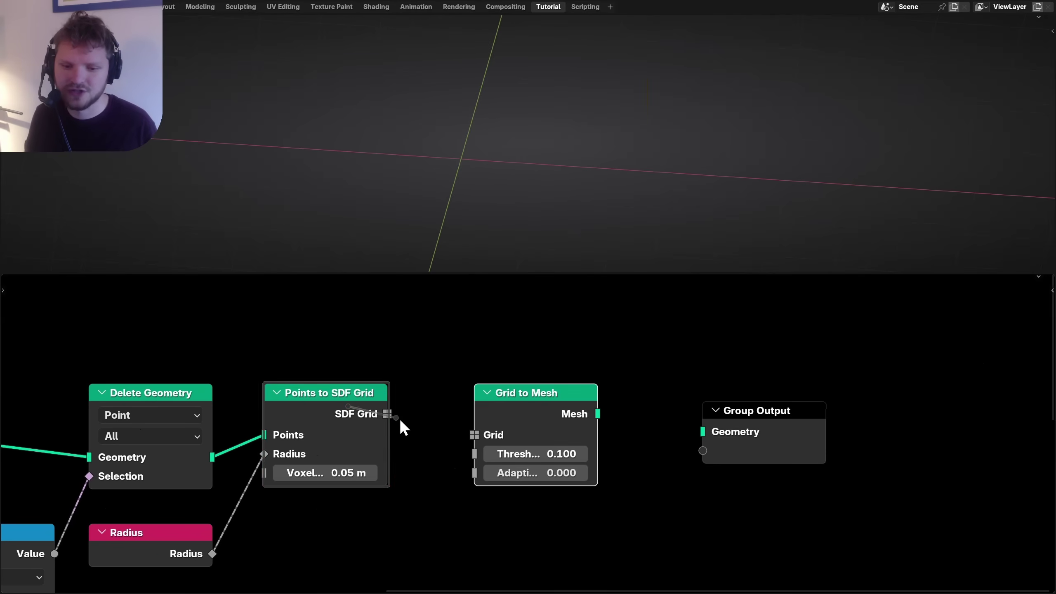
{"action": "left_click_drag", "start_coordinate": [410, 422], "coordinate": [528, 435]}
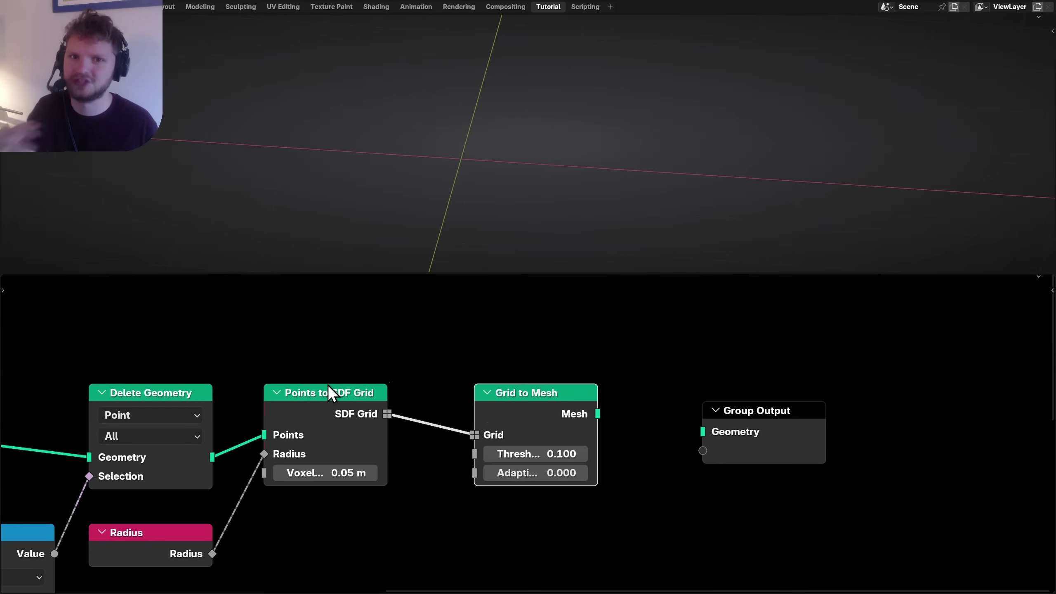
{"action": "left_click", "coordinate": [502, 392], "text": "alt+shift"}
{"action": "scroll", "coordinate": [221, 412], "scroll_direction": "down", "scroll_amount": 4}
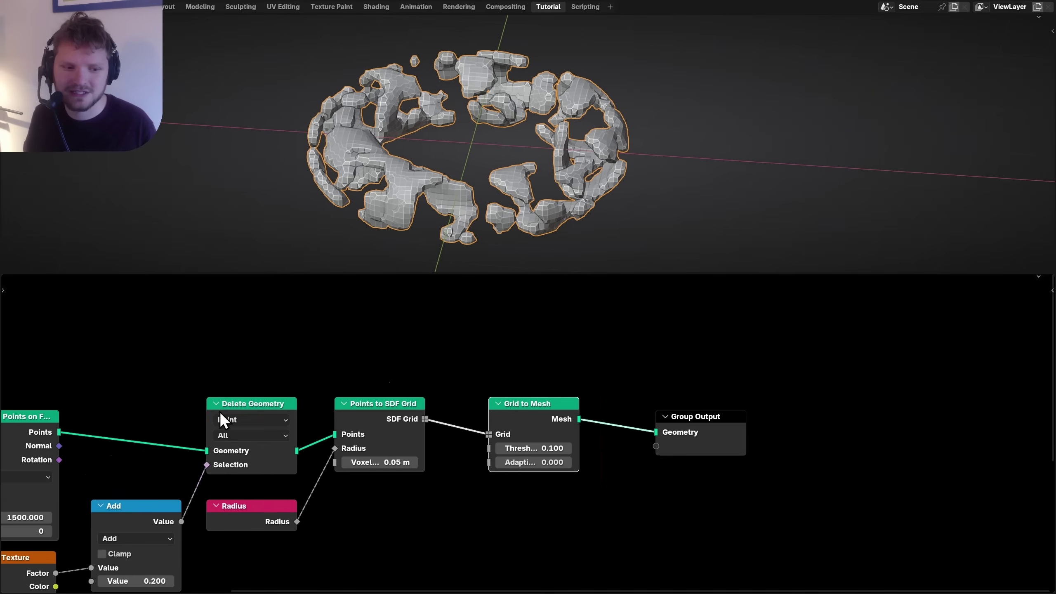
Compare the distributed points with the Grid to Mesh result by switching which one feeds Group Output.
{"action": "middle_click_drag", "start_coordinate": [73, 422], "coordinate": [174, 413]}
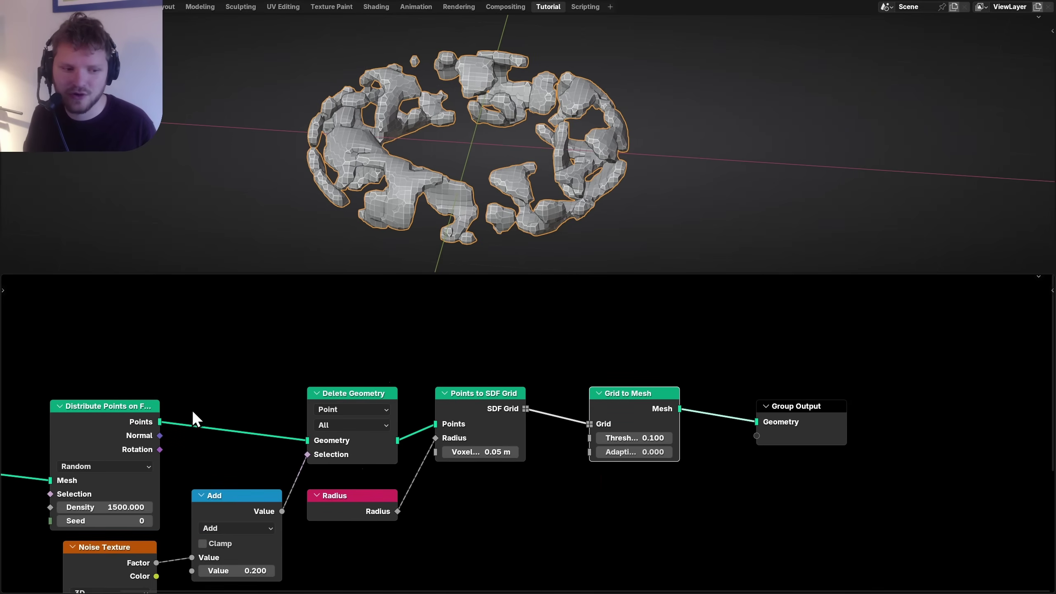
{"action": "left_click", "coordinate": [114, 417], "text": "alt+shift"}
{"action": "left_click", "coordinate": [633, 396], "text": "ctrl+shift"}
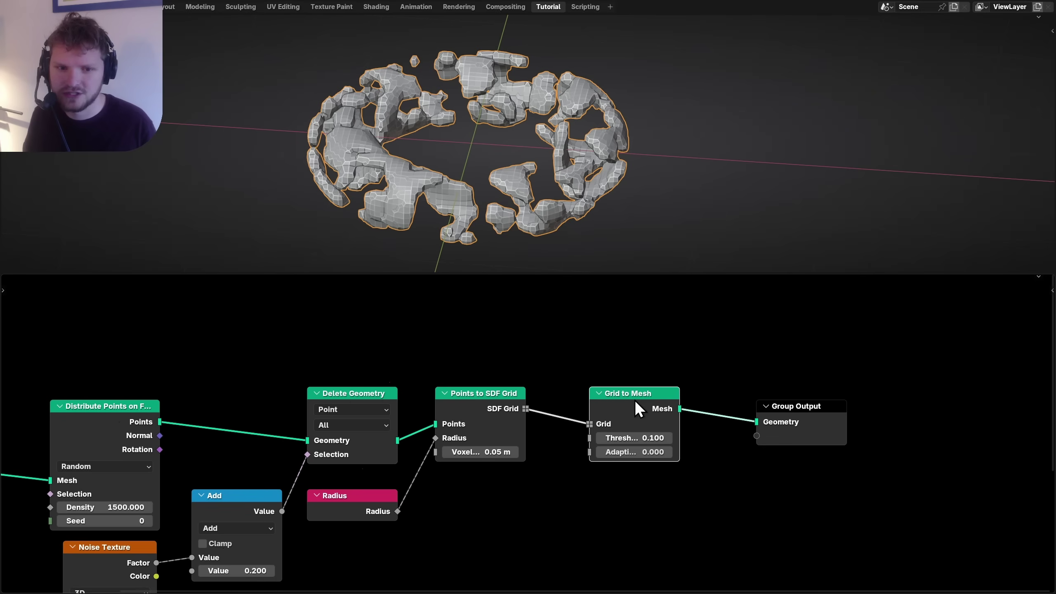
Halve the voxel size of Points to SDF Grid to 0.025 m.
{"action": "scroll", "coordinate": [481, 455], "scroll_direction": "up", "scroll_amount": 2}
{"action": "left_click", "coordinate": [481, 455]}
{"action": "type", "text": "/2"}
{"action": "key", "text": "Return"}
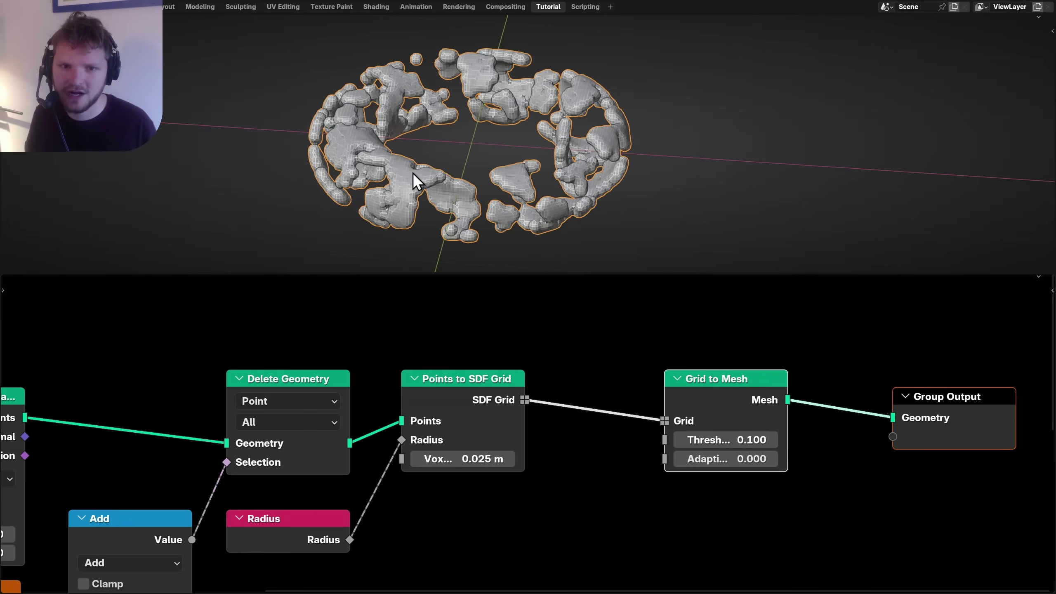
Make room after Delete Geometry and insert a Set Point Radius node before Points to SDF Grid.
{"action": "middle_click_drag", "start_coordinate": [416, 473], "coordinate": [601, 436]}
{"action": "scroll", "coordinate": [647, 436], "scroll_direction": "down", "scroll_amount": 5}
{"action": "middle_click_drag", "start_coordinate": [848, 444], "coordinate": [730, 449]}
{"action": "left_click_drag", "start_coordinate": [864, 448], "coordinate": [483, 398]}
{"action": "key", "text": "shift+a"}
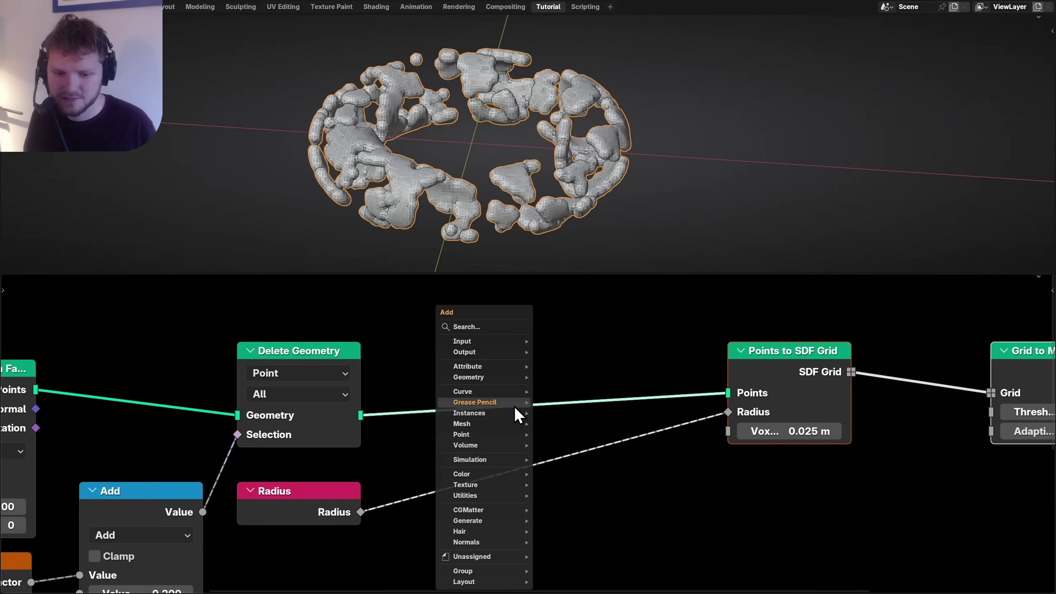
{"action": "type", "text": "set point"}
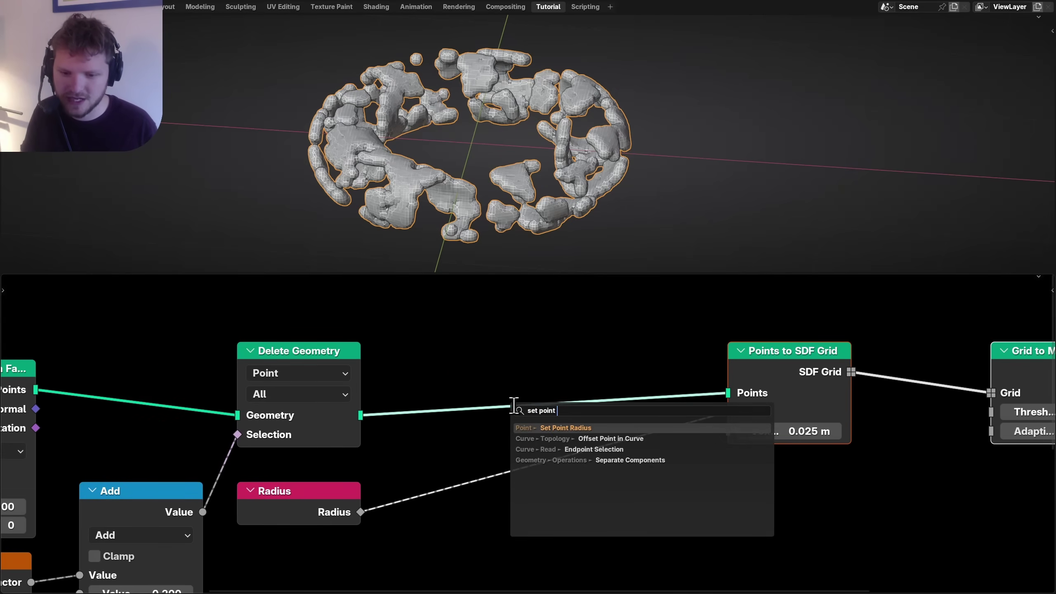
{"action": "key", "text": "Return"}
Set the radius of the Set Point Radius node to 0.022 m, and deselect the object in the viewport.
{"action": "double_click", "coordinate": [550, 409]}
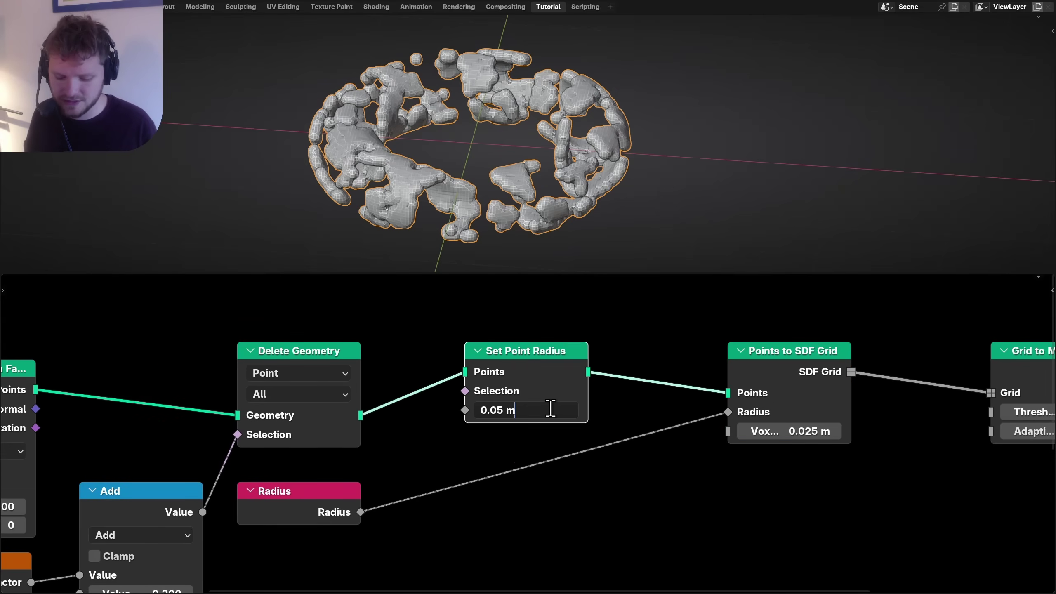
{"action": "type", "text": "/3"}
{"action": "key", "text": "Return"}
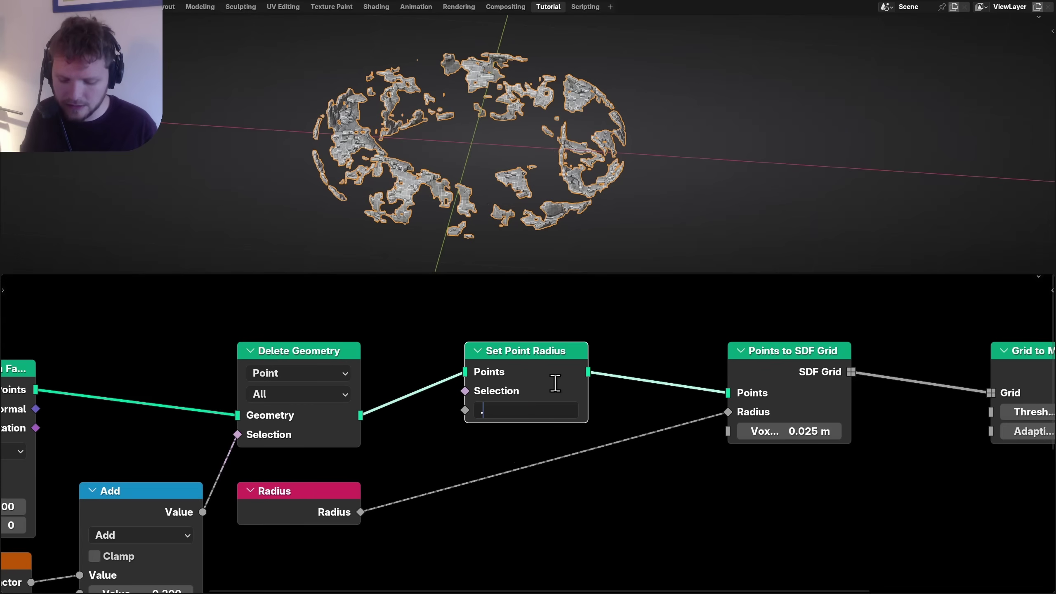
{"action": "key", "text": "Return"}
{"action": "left_click", "coordinate": [649, 191]}
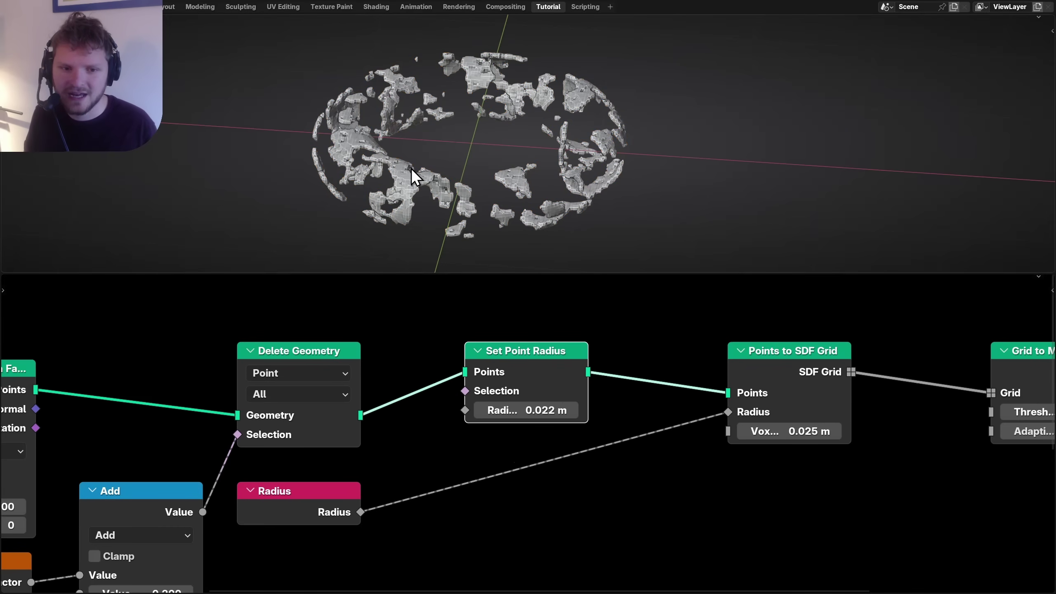
Preview the original mesh by connecting Group Input directly to Group Output, and undo the connection.
{"action": "key", "text": "Home"}
{"action": "left_click", "coordinate": [57, 455], "text": "alt+shift"}
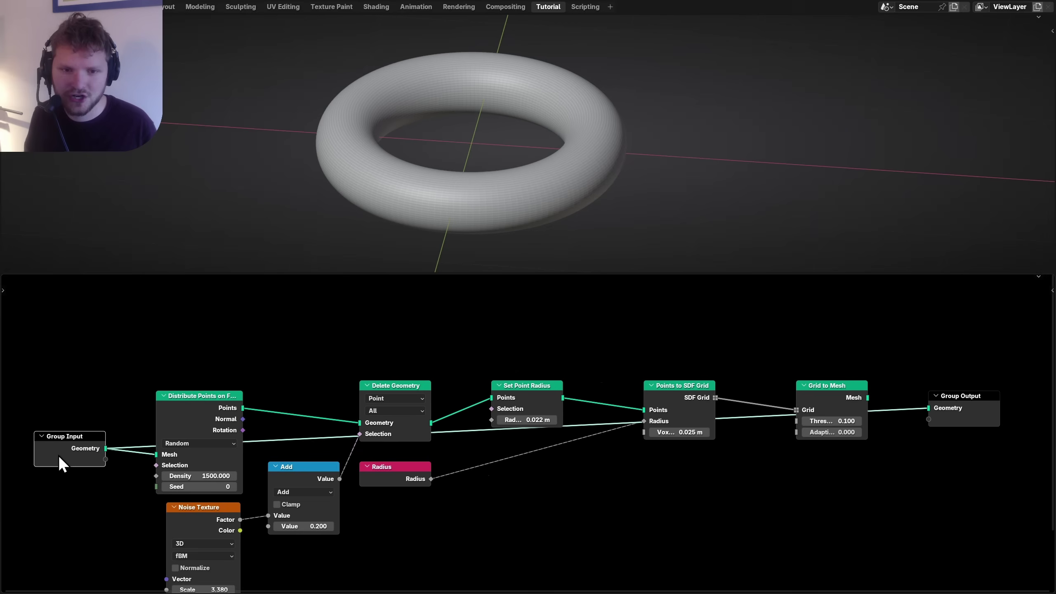
{"action": "key", "text": "ctrl+z"}
Duplicate the Group Input node and place the copy above Grid to Mesh.
{"action": "left_click", "coordinate": [73, 450]}
{"action": "key", "text": "shift+d"}
{"action": "left_click", "coordinate": [837, 346]}
{"action": "middle_click_drag", "start_coordinate": [983, 460], "coordinate": [589, 504]}
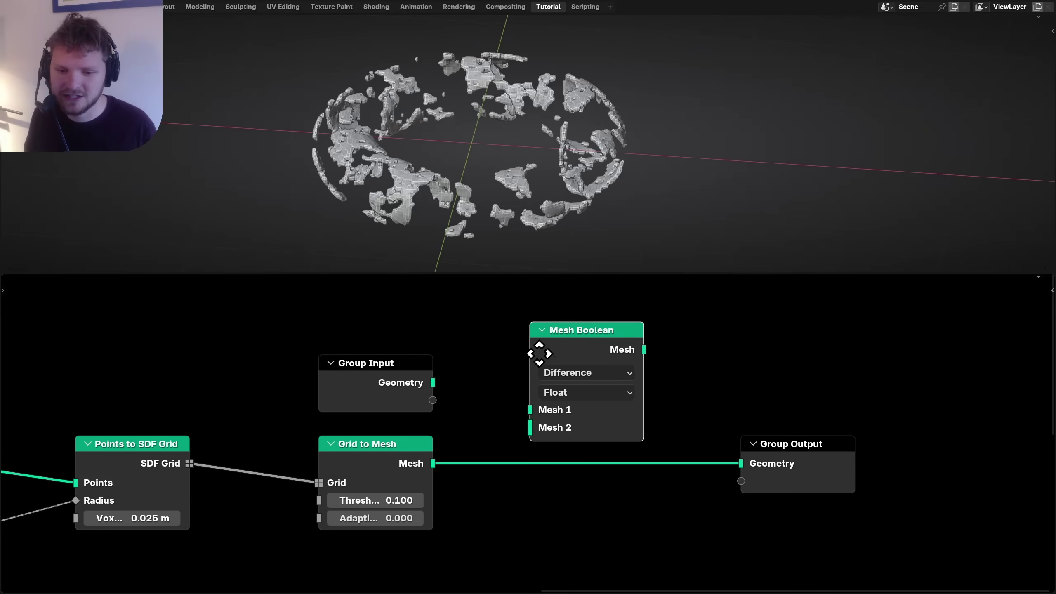
Subtract the Grid to Mesh output from the Group Input geometry with Mesh Boolean, using the Manifold solver, and connect the result to Group Output.
{"action": "scroll", "coordinate": [393, 158], "scroll_direction": "up", "scroll_amount": 1}
{"action": "scroll", "coordinate": [470, 403], "scroll_direction": "up", "scroll_amount": 1}
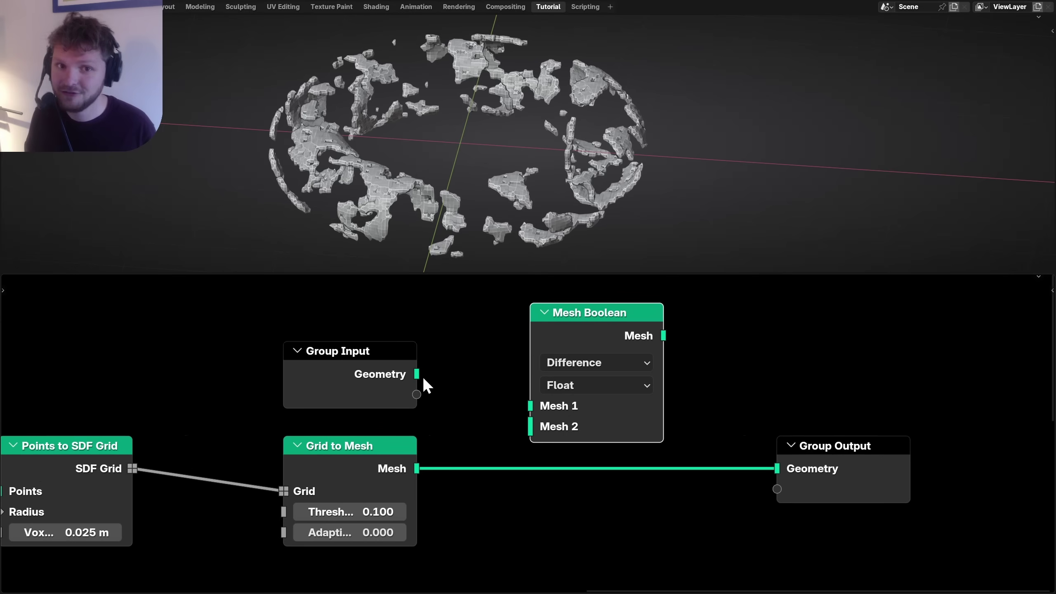
{"action": "left_click_drag", "start_coordinate": [423, 378], "coordinate": [519, 405]}
{"action": "left_click_drag", "start_coordinate": [416, 468], "coordinate": [530, 427]}
{"action": "left_click", "coordinate": [573, 386]}
{"action": "left_click", "coordinate": [564, 471]}
{"action": "left_click", "coordinate": [576, 358], "text": "alt+shift"}
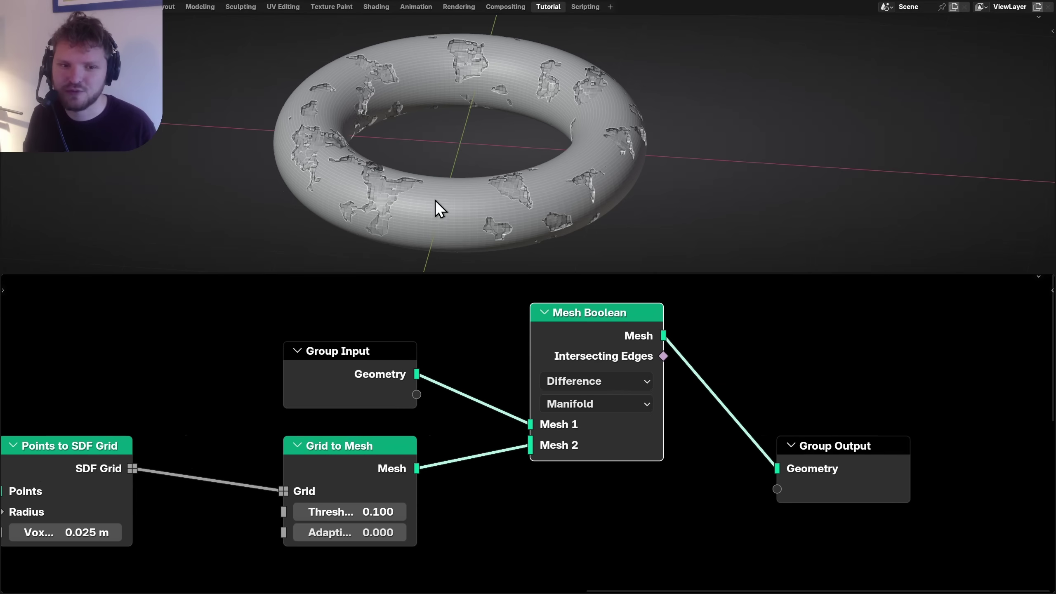
Set the Add node's second value to 0.020 to expand the carved areas, and inspect the torus surface closely.
{"action": "middle_click_drag", "start_coordinate": [450, 191], "coordinate": [492, 266]}
{"action": "scroll", "coordinate": [302, 411], "scroll_direction": "down", "scroll_amount": 3}
{"action": "middle_click_drag", "start_coordinate": [280, 419], "coordinate": [302, 411]}
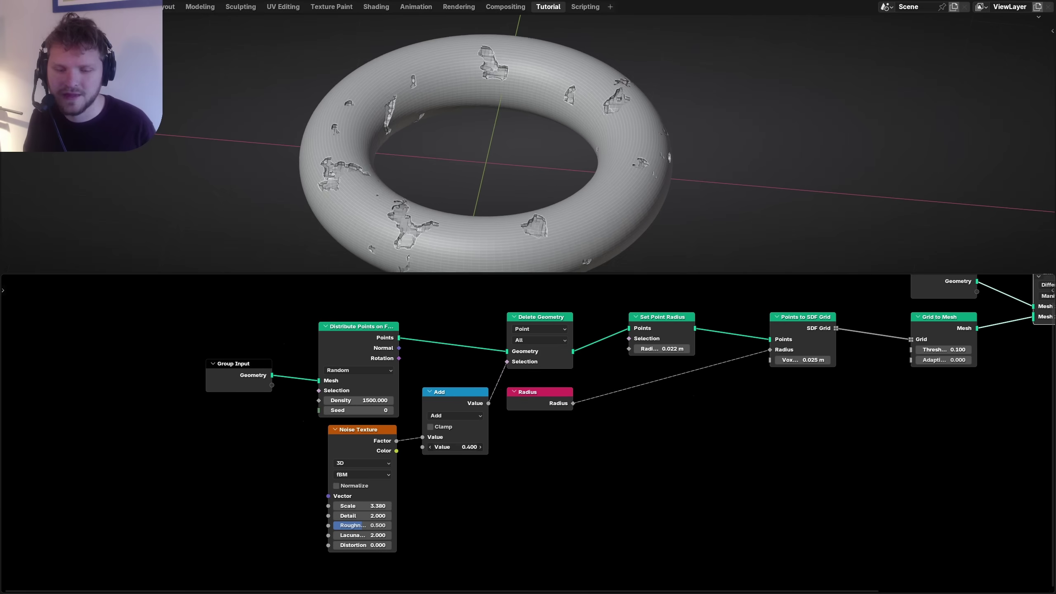
{"action": "left_click_drag", "start_coordinate": [462, 448], "coordinate": [454, 450]}
{"action": "scroll", "coordinate": [502, 142], "scroll_direction": "up", "scroll_amount": 12}
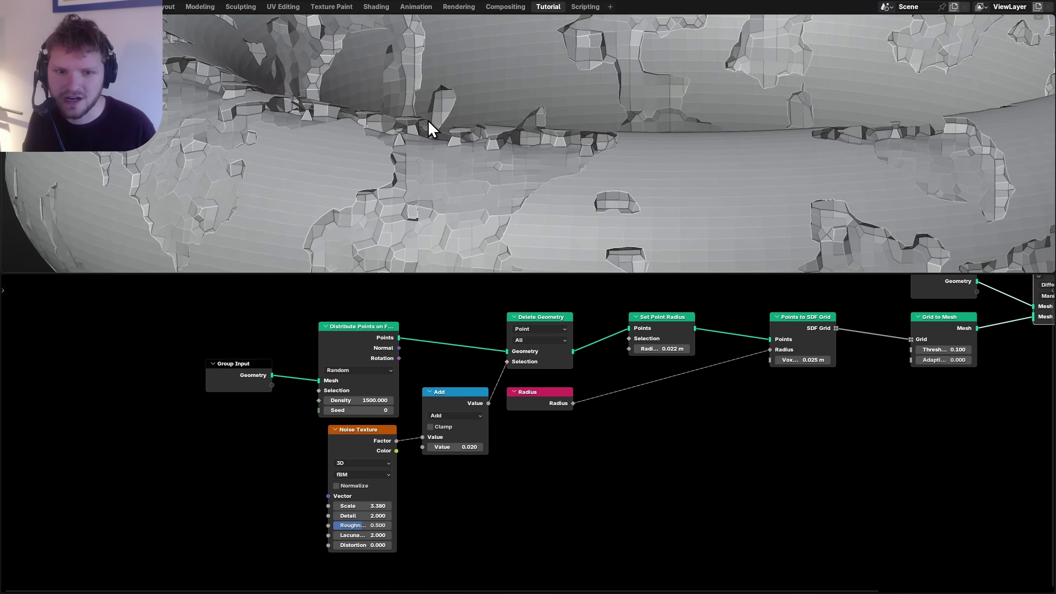
{"action": "middle_click_drag", "start_coordinate": [440, 121], "coordinate": [445, 160]}
Move Mesh Boolean and Group Output farther from Grid to Mesh, and preview the Grid to Mesh output.
{"action": "middle_click_drag", "start_coordinate": [978, 371], "coordinate": [532, 461]}
{"action": "left_click_drag", "start_coordinate": [592, 353], "coordinate": [715, 353]}
{"action": "left_click", "coordinate": [496, 412], "text": "alt+shift"}
{"action": "scroll", "coordinate": [511, 78], "scroll_direction": "down", "scroll_amount": 8}
{"action": "scroll", "coordinate": [428, 125], "scroll_direction": "up", "scroll_amount": 8}
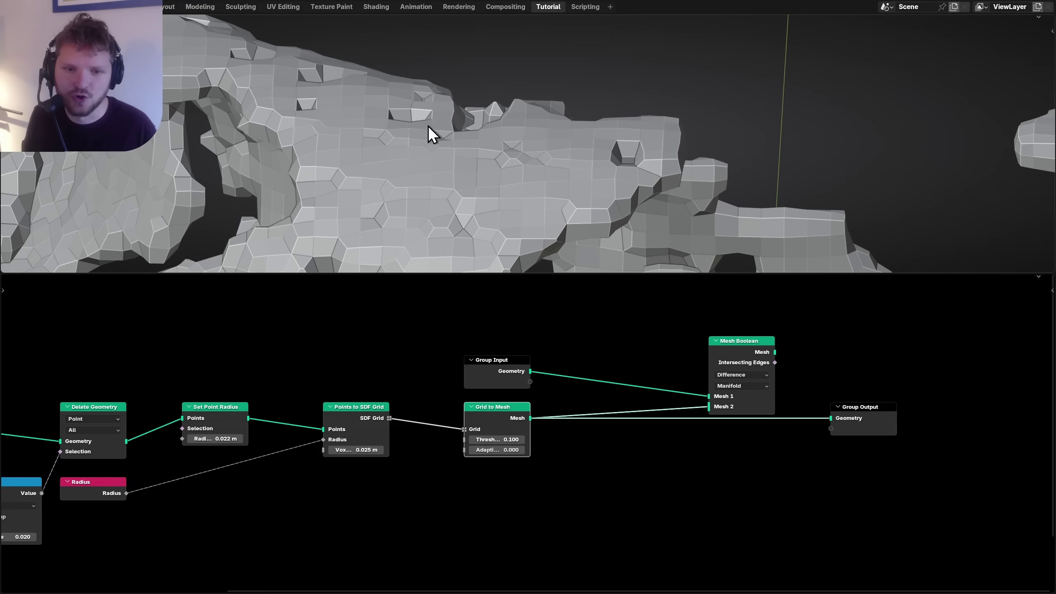
Set the density of the Distribute Points on Faces node to 10000.
{"action": "scroll", "coordinate": [478, 375], "scroll_direction": "down", "scroll_amount": 7}
{"action": "left_click", "coordinate": [409, 439]}
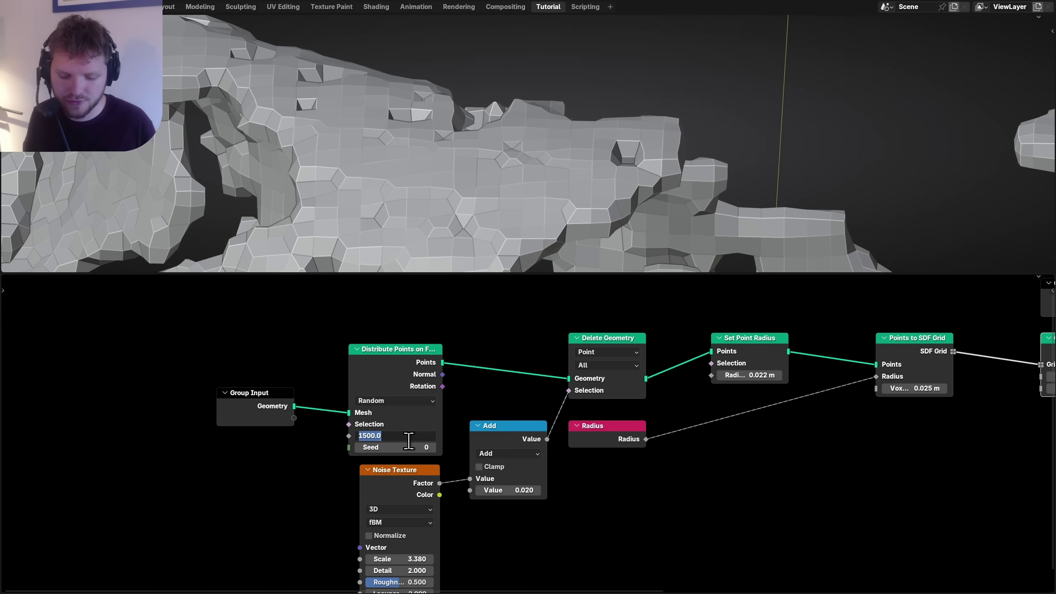
{"action": "type", "text": "5"}
{"action": "type", "text": "0"}
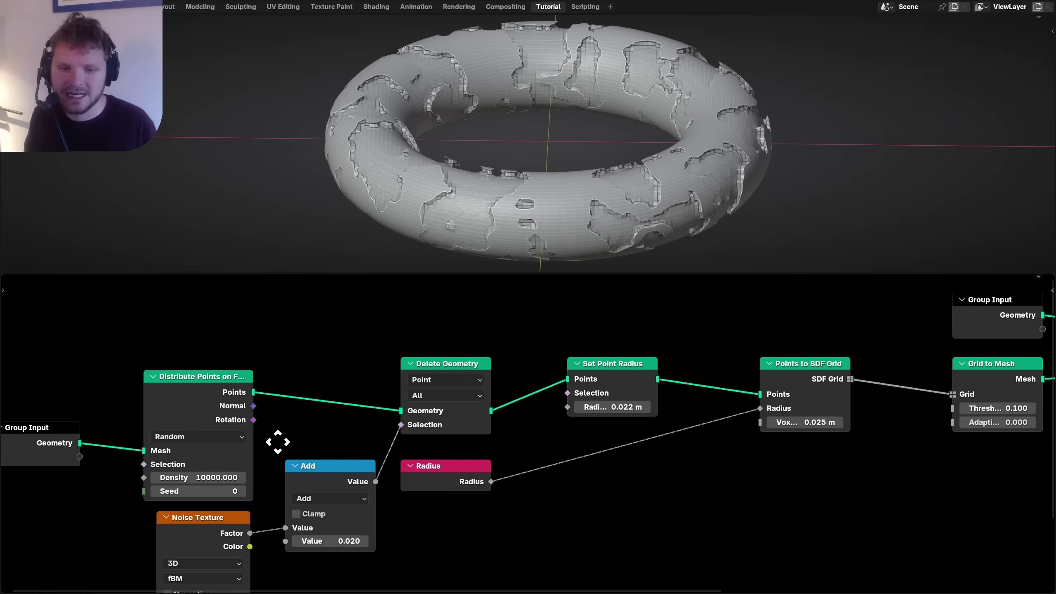
Raise the Noise Texture's detail to 12.9 and increase its roughness.
{"action": "middle_click_drag", "start_coordinate": [278, 441], "coordinate": [292, 435]}
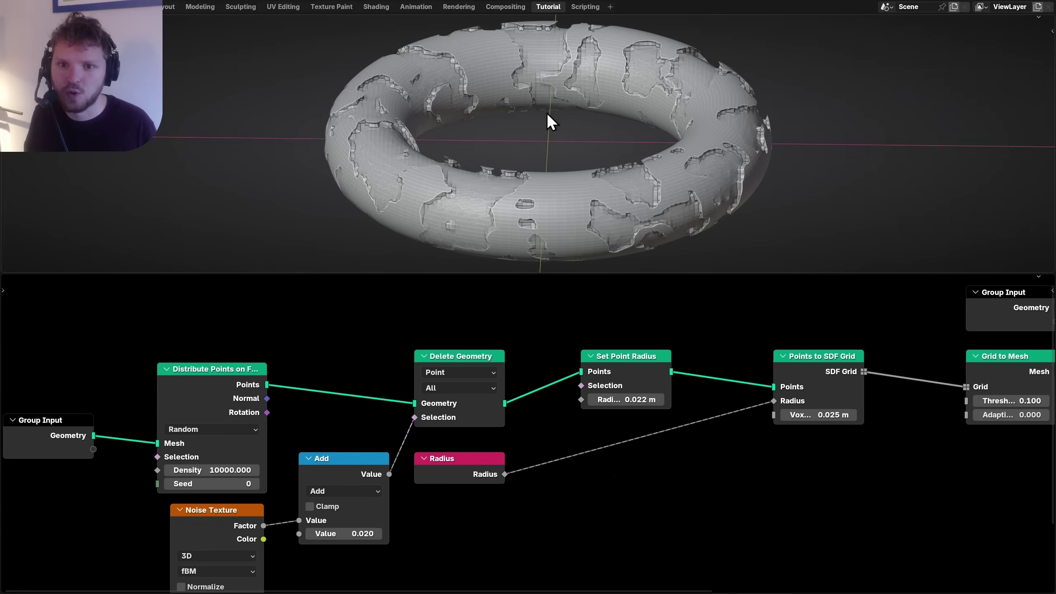
{"action": "middle_click_drag", "start_coordinate": [297, 470], "coordinate": [460, 356]}
{"action": "scroll", "coordinate": [457, 360], "scroll_direction": "up", "scroll_amount": 3}
{"action": "middle_click_drag", "start_coordinate": [373, 516], "coordinate": [400, 498]}
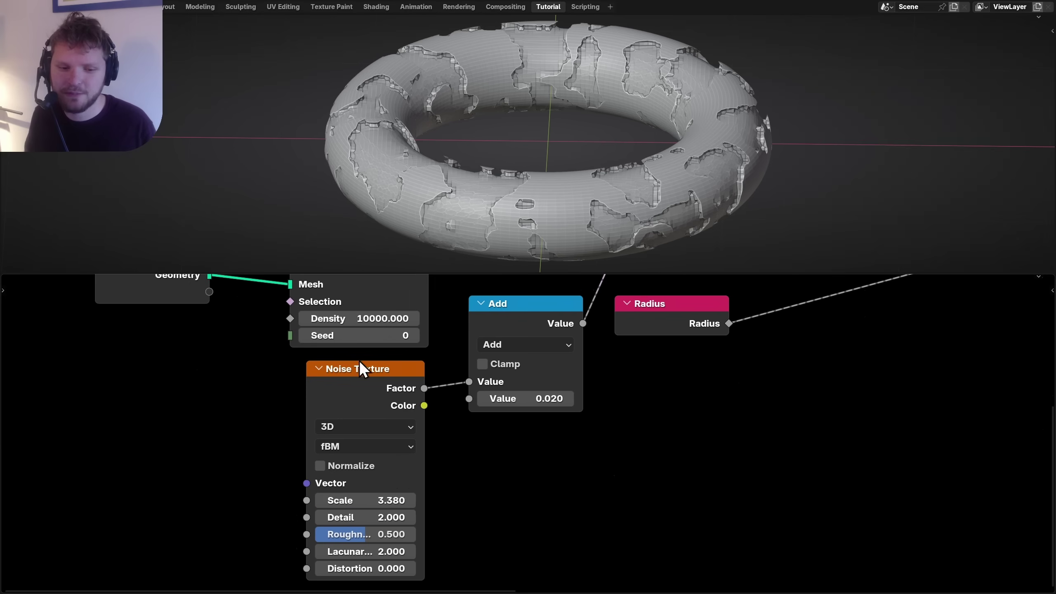
{"action": "left_click_drag", "start_coordinate": [330, 514], "coordinate": [391, 534]}
Halve the voxel size of the Points to SDF Grid node to 0.0125 m.
{"action": "middle_click_drag", "start_coordinate": [696, 387], "coordinate": [420, 451]}
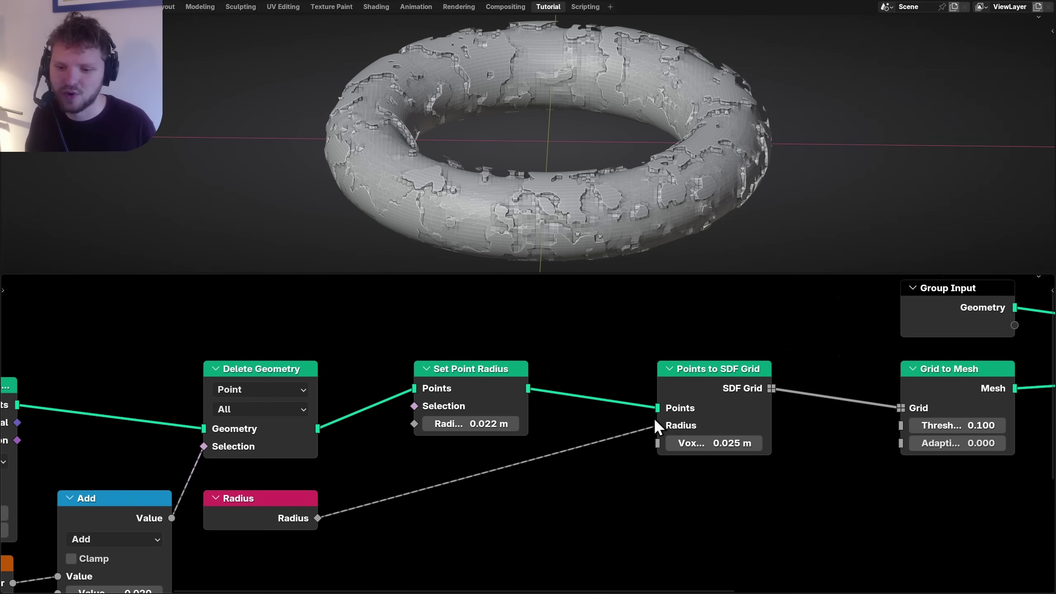
{"action": "middle_click_drag", "start_coordinate": [655, 421], "coordinate": [458, 401]}
{"action": "scroll", "coordinate": [491, 401], "scroll_direction": "up", "scroll_amount": 5}
{"action": "double_click", "coordinate": [548, 436]}
{"action": "type", "text": "/2"}
{"action": "key", "text": "Return"}
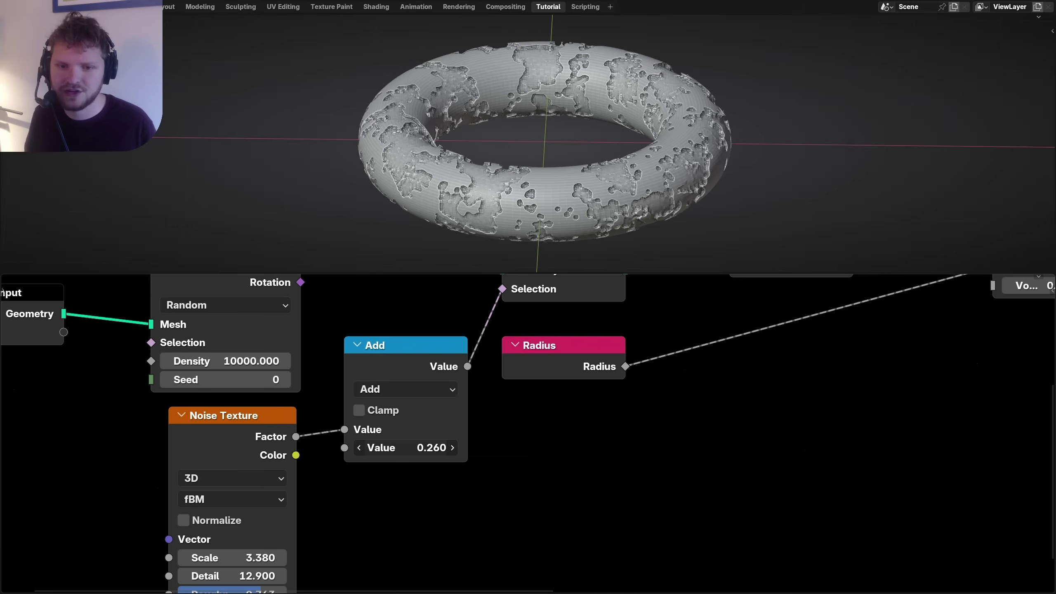
Set the Add node's second value to 0.250 and inspect the damaged torus in a maximized viewport.
{"action": "left_click_drag", "start_coordinate": [405, 448], "coordinate": [433, 447]}
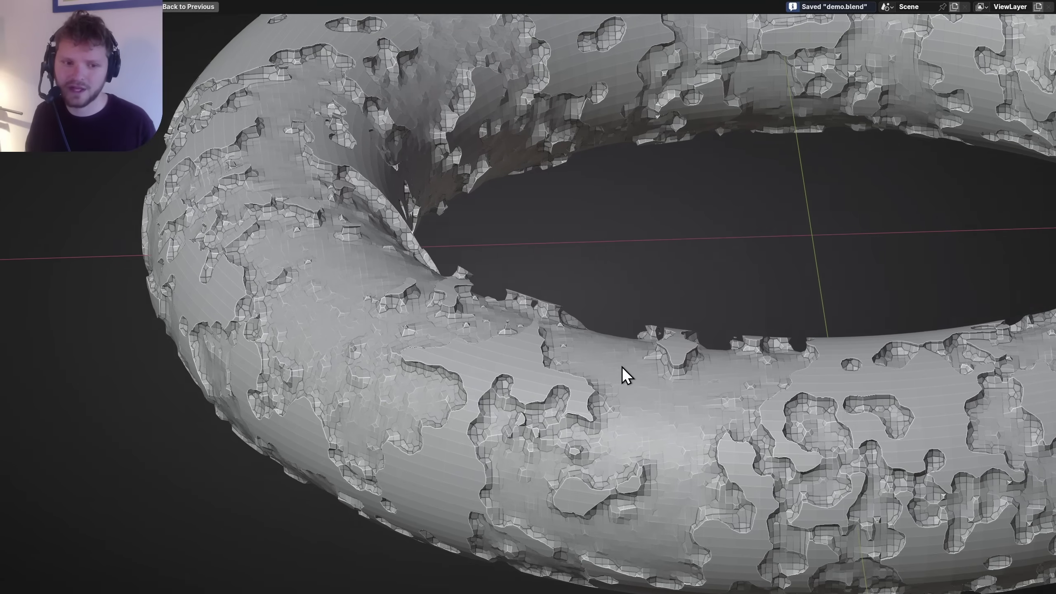
{"action": "middle_click_drag", "start_coordinate": [620, 372], "coordinate": [312, 328], "text": "shift"}
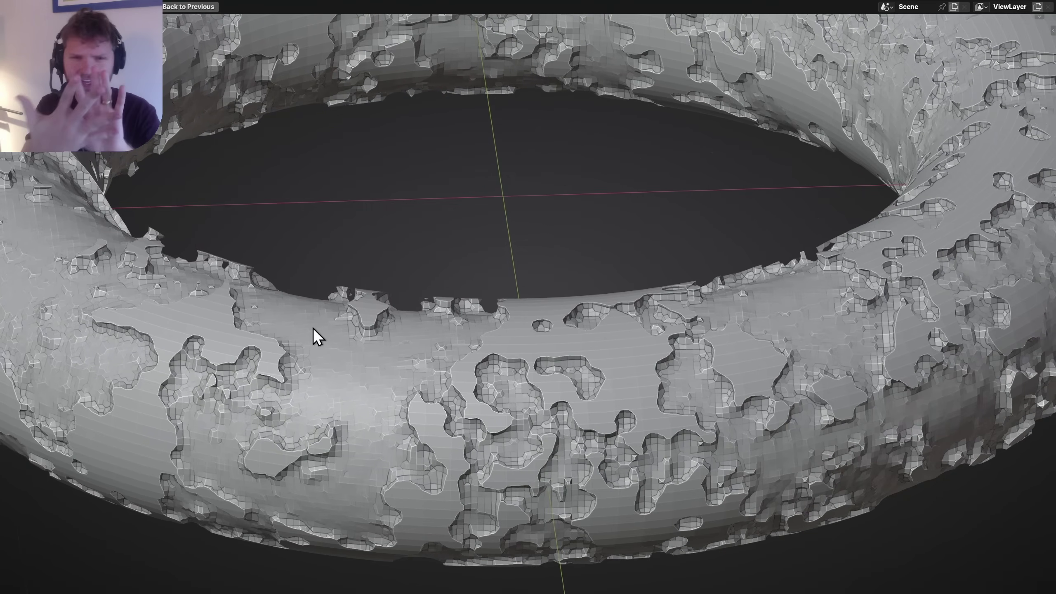
{"action": "key", "text": "ctrl+space"}
Preview the output of Set Point Radius and that of Points to SDF Grid.
{"action": "left_click", "coordinate": [511, 386], "text": "ctrl+shift"}
{"action": "scroll", "coordinate": [477, 170], "scroll_direction": "down", "scroll_amount": 2}
{"action": "middle_click_drag", "start_coordinate": [483, 172], "coordinate": [476, 149], "text": "shift"}
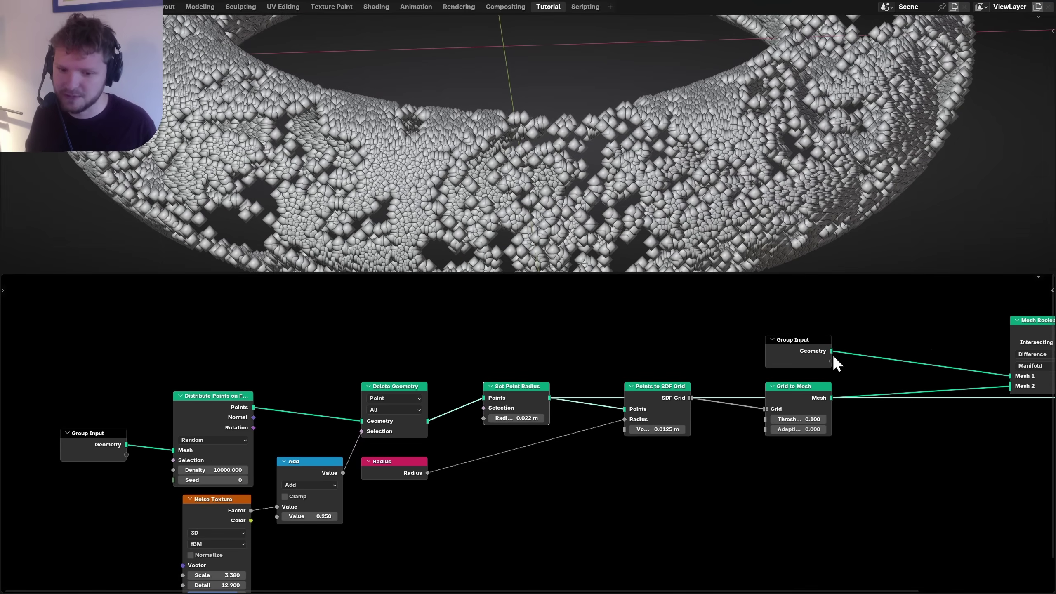
{"action": "middle_click_drag", "start_coordinate": [832, 354], "coordinate": [593, 345]}
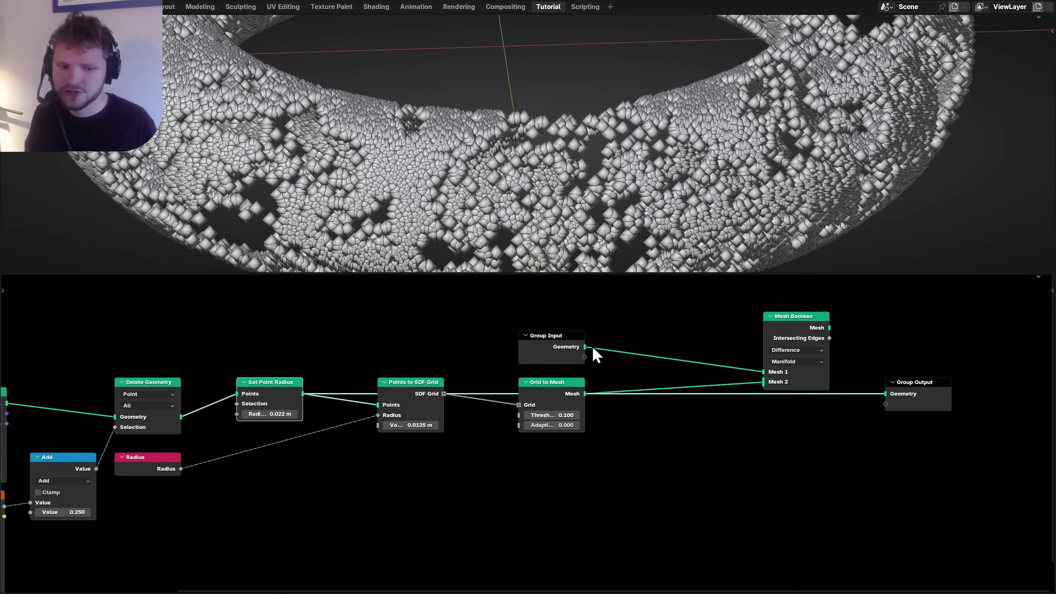
{"action": "left_click", "coordinate": [414, 383], "text": "ctrl+shift"}
Move the Radius node aside and insert a Multiply math node between it and the Points to SDF Grid radius.
{"action": "middle_click_drag", "start_coordinate": [327, 406], "coordinate": [329, 407]}
{"action": "scroll", "coordinate": [195, 444], "scroll_direction": "up", "scroll_amount": 2}
{"action": "left_click_drag", "start_coordinate": [196, 444], "coordinate": [291, 428]}
{"action": "key", "text": "shift+a"}
{"action": "type", "text": "math"}
{"action": "key", "text": "Return"}
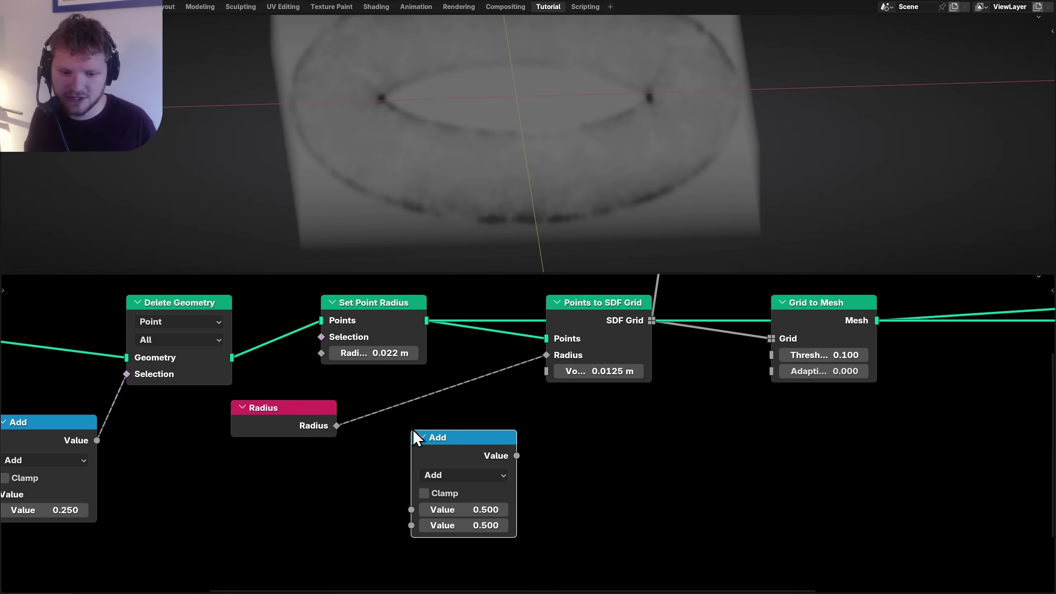
{"action": "left_click", "coordinate": [441, 473]}
{"action": "key", "text": "m"}
{"action": "left_click_drag", "start_coordinate": [452, 446], "coordinate": [408, 403]}
{"action": "scroll", "coordinate": [349, 464], "scroll_direction": "up", "scroll_amount": 2}
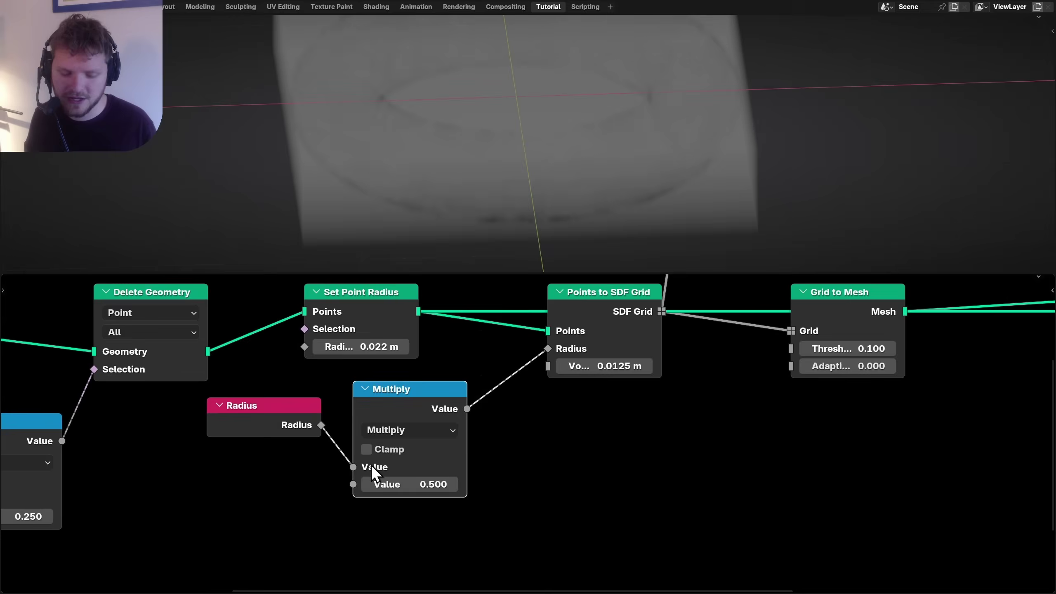
Add a Random Value node below Radius and connect it to the Multiply node's second value.
{"action": "middle_click_drag", "start_coordinate": [349, 464], "coordinate": [493, 442]}
{"action": "key", "text": "shift+a"}
{"action": "type", "text": "rand"}
{"action": "key", "text": "Return"}
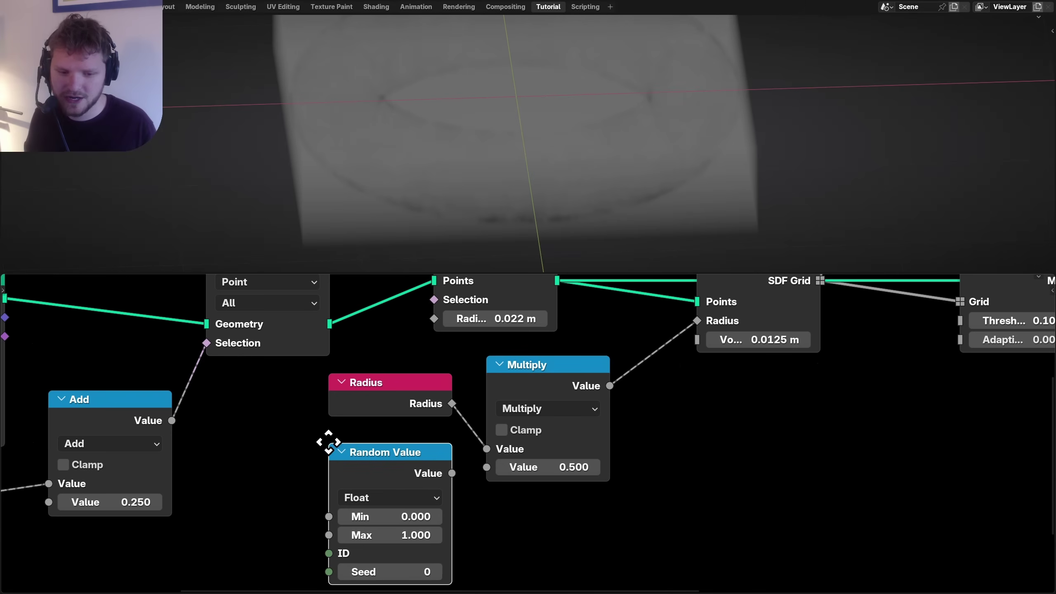
{"action": "left_click_drag", "start_coordinate": [453, 473], "coordinate": [486, 467]}
Set the Random Value node's minimum to 0.5 and maximum to 1.2.
{"action": "middle_click_drag", "start_coordinate": [401, 519], "coordinate": [408, 496]}
{"action": "left_click", "coordinate": [408, 496]}
{"action": "type", "text": ".5"}
{"action": "key", "text": "Tab"}
{"action": "type", "text": "1.2"}
{"action": "key", "text": "Return"}
{"action": "scroll", "coordinate": [406, 435], "scroll_direction": "down", "scroll_amount": 2}
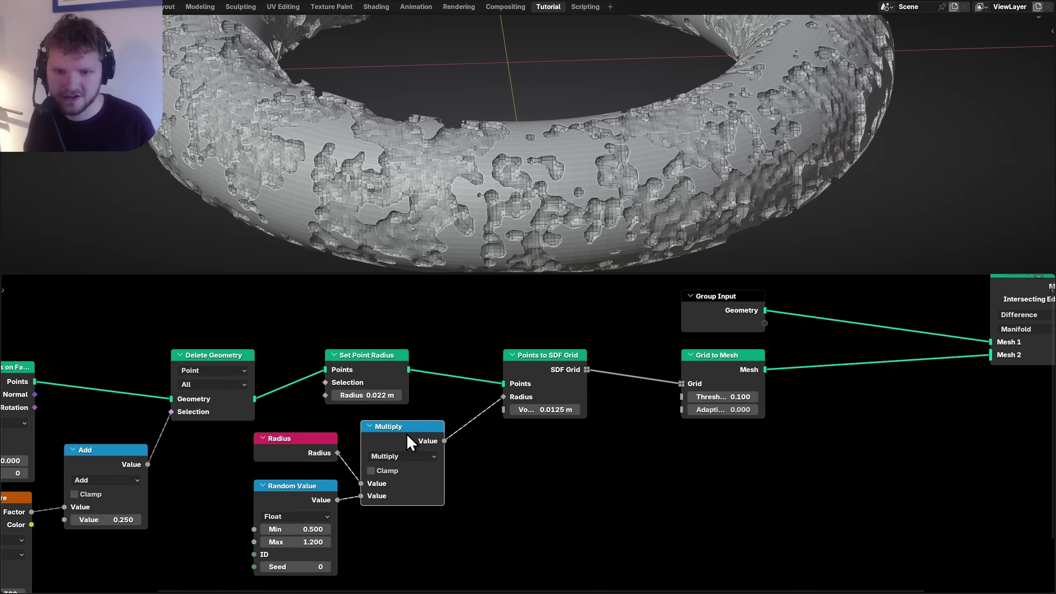
Toggle the mute state of the Multiply node to compare the damage with and without random radii.
{"action": "key", "text": "m"}
{"action": "key", "text": "m"}
{"action": "key", "text": "m"}
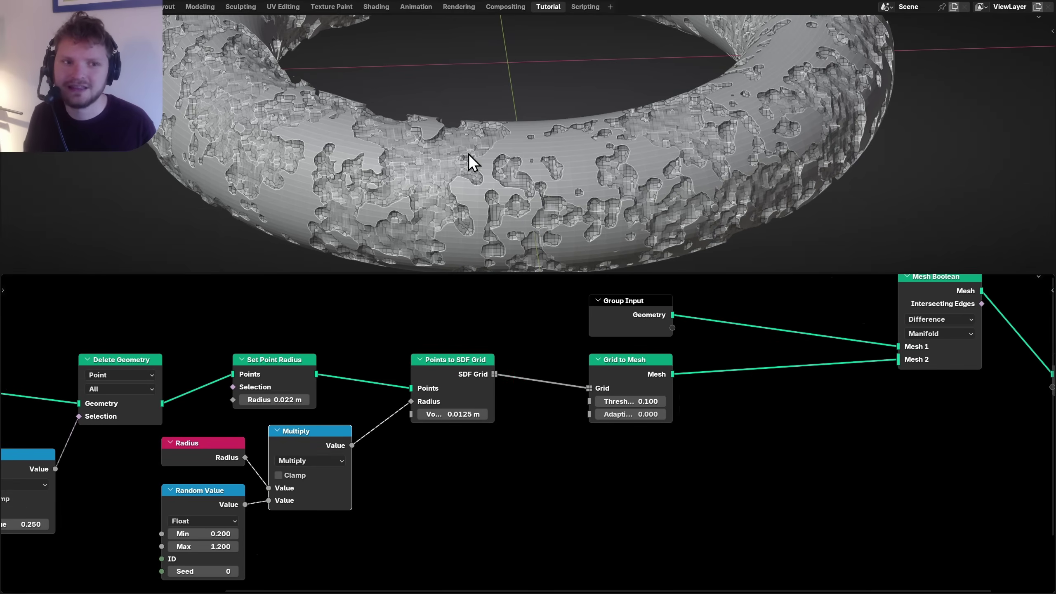
Set the Noise Texture's roughness to 0.7.
{"action": "scroll", "coordinate": [469, 153], "scroll_direction": "down", "scroll_amount": 3}
{"action": "middle_click_drag", "start_coordinate": [519, 122], "coordinate": [513, 159], "text": "shift"}
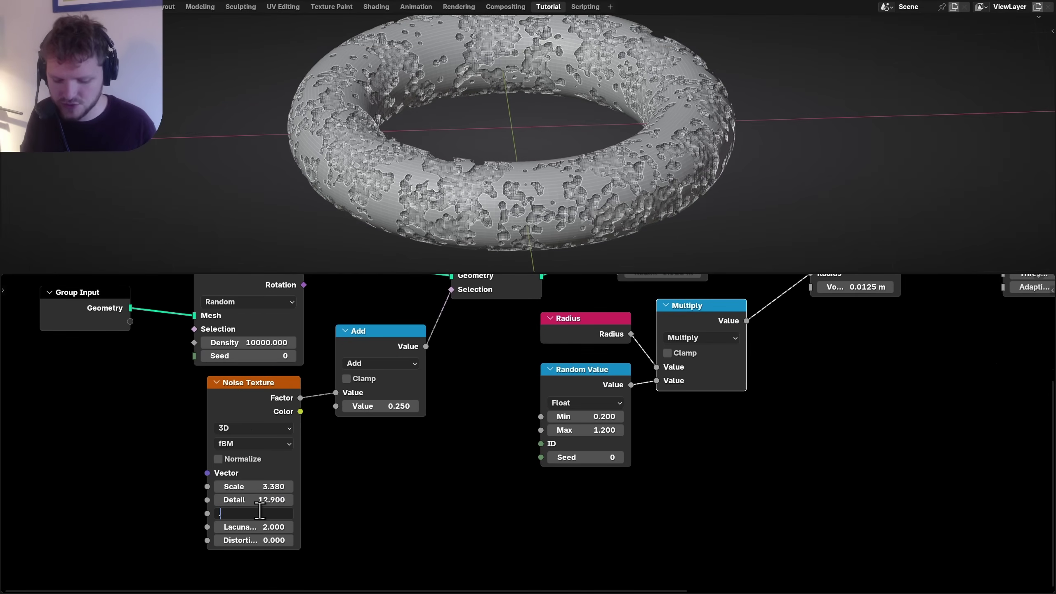
{"action": "type", "text": "7"}
{"action": "key", "text": "Return"}
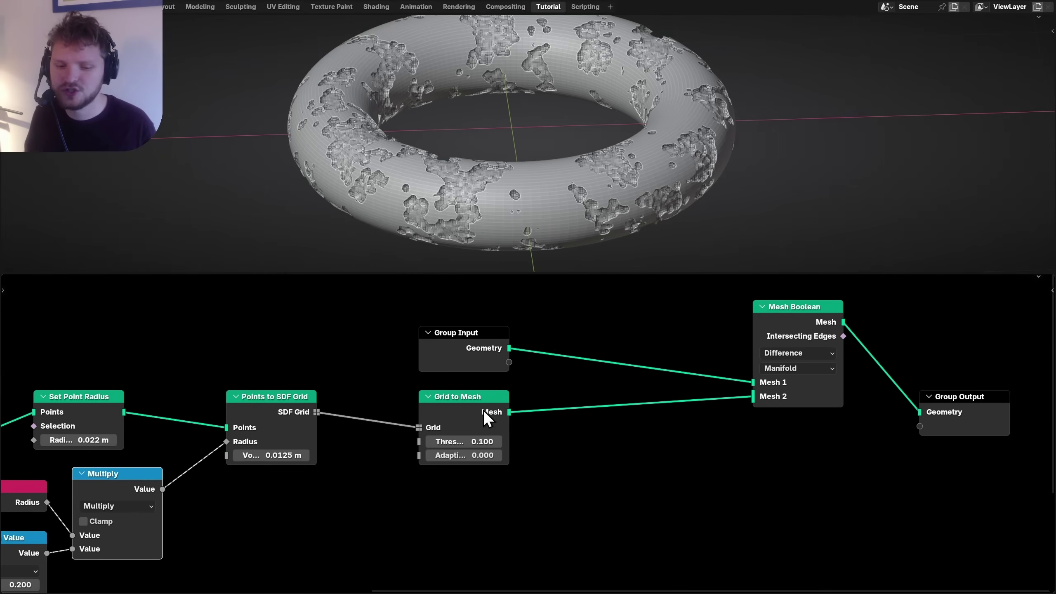
Preview the Grid to Mesh output and examine its topology in wireframe and solid shading.
{"action": "left_click", "coordinate": [470, 406], "text": "ctrl+shift"}
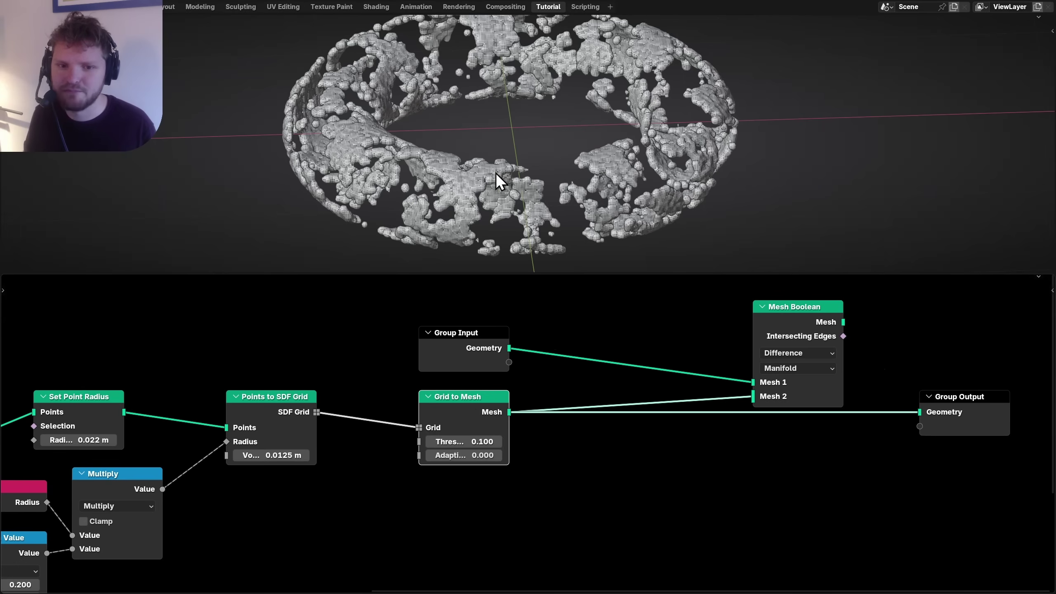
{"action": "key", "text": "z"}
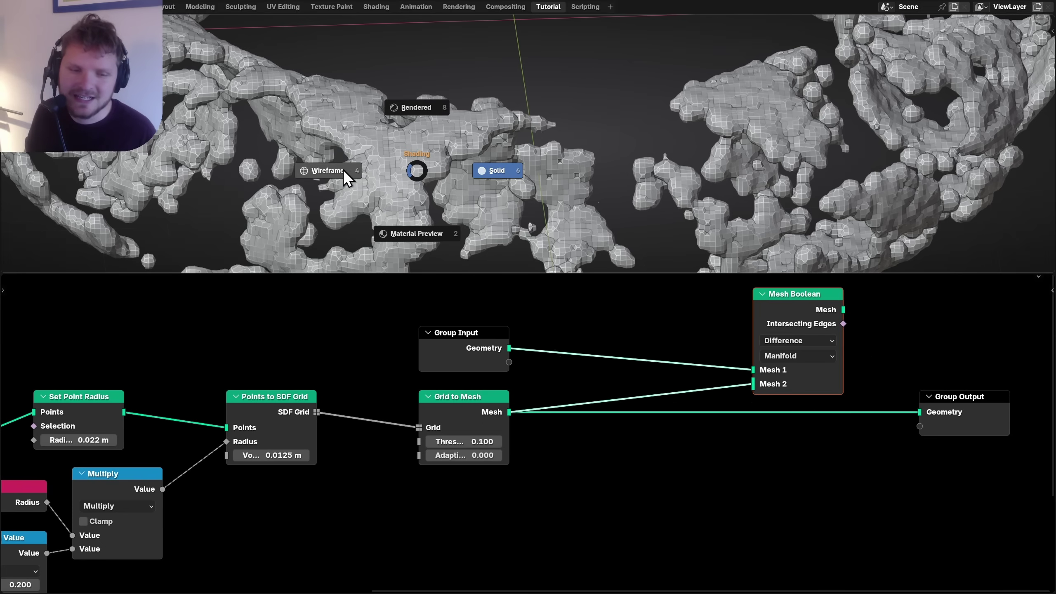
{"action": "left_click", "coordinate": [343, 169]}
{"action": "key", "text": "z"}
{"action": "left_click", "coordinate": [555, 153]}
Insert a Distort [CGM] node after Grid to Mesh, on the link feeding Mesh Boolean.
{"action": "key", "text": "shift+a"}
{"action": "type", "text": "disto"}
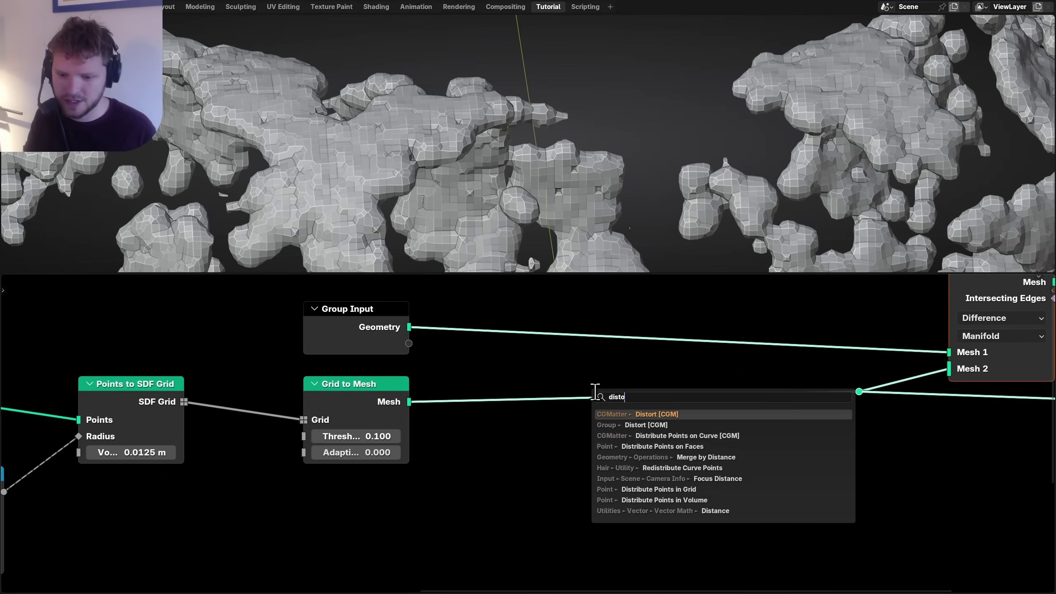
{"action": "key", "text": "Return"}
{"action": "left_click", "coordinate": [546, 372]}
Set the Distort [CGM] strength to 0.1 on all axes, noise detail to 6 and roughness to 0.581.
{"action": "left_click_drag", "start_coordinate": [581, 501], "coordinate": [581, 466]}
{"action": "type", "text": ".1"}
{"action": "key", "text": "Return"}
{"action": "left_click", "coordinate": [597, 543]}
{"action": "type", "text": "6"}
{"action": "key", "text": "Return"}
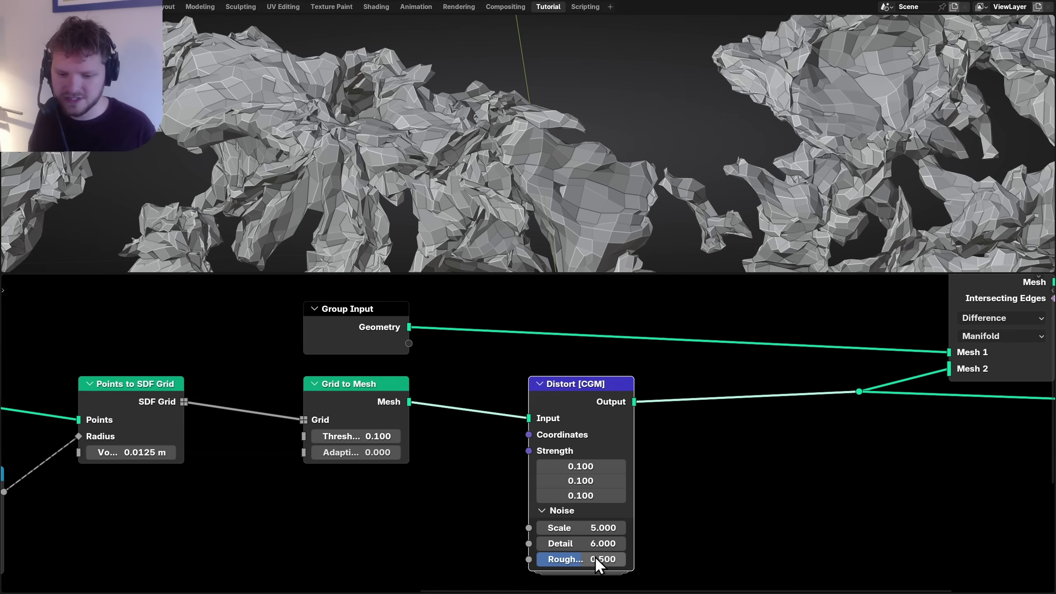
{"action": "left_click_drag", "start_coordinate": [594, 559], "coordinate": [600, 558]}
Reduce the Distort [CGM] strength to 0.02 on all three axes.
{"action": "left_click_drag", "start_coordinate": [581, 495], "coordinate": [581, 465]}
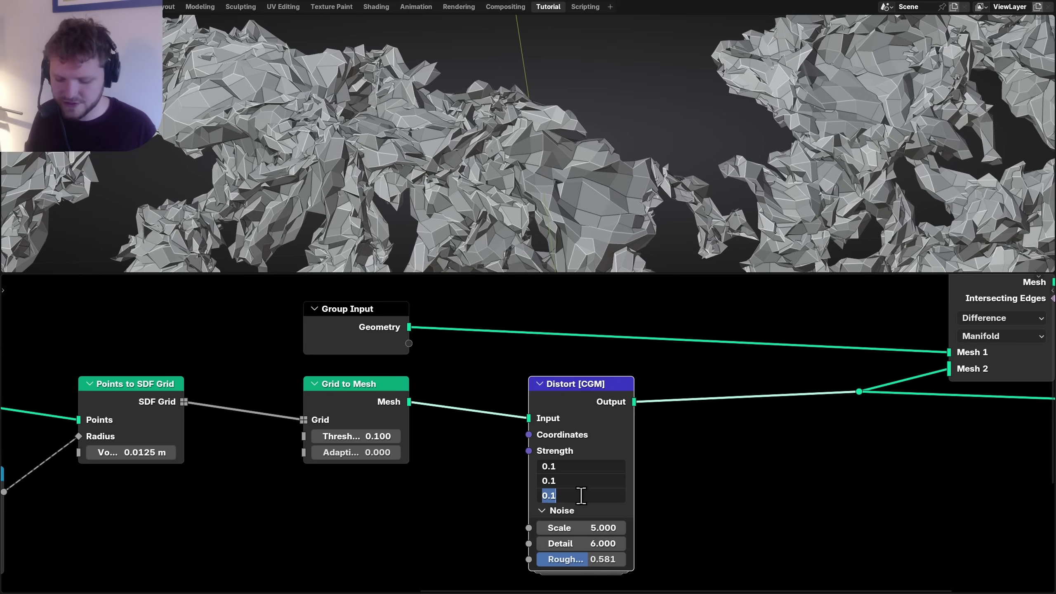
{"action": "key", "text": "BackSpace"}
{"action": "type", "text": "02"}
{"action": "key", "text": "Return"}
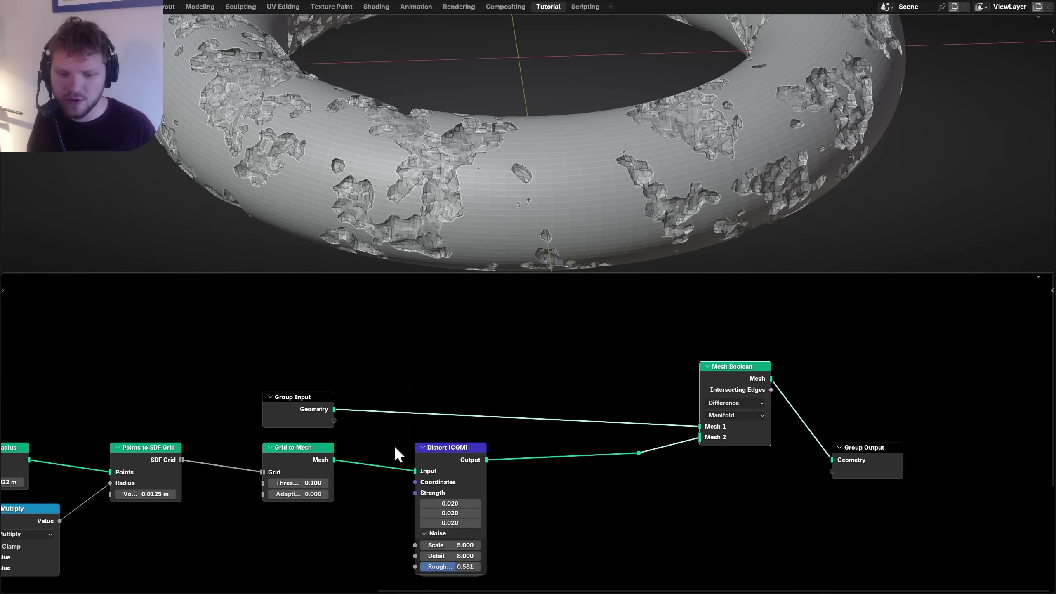
Mute and unmute the Distort [CGM] node to compare the carved surface with and without distortion.
{"action": "left_click", "coordinate": [444, 458]}
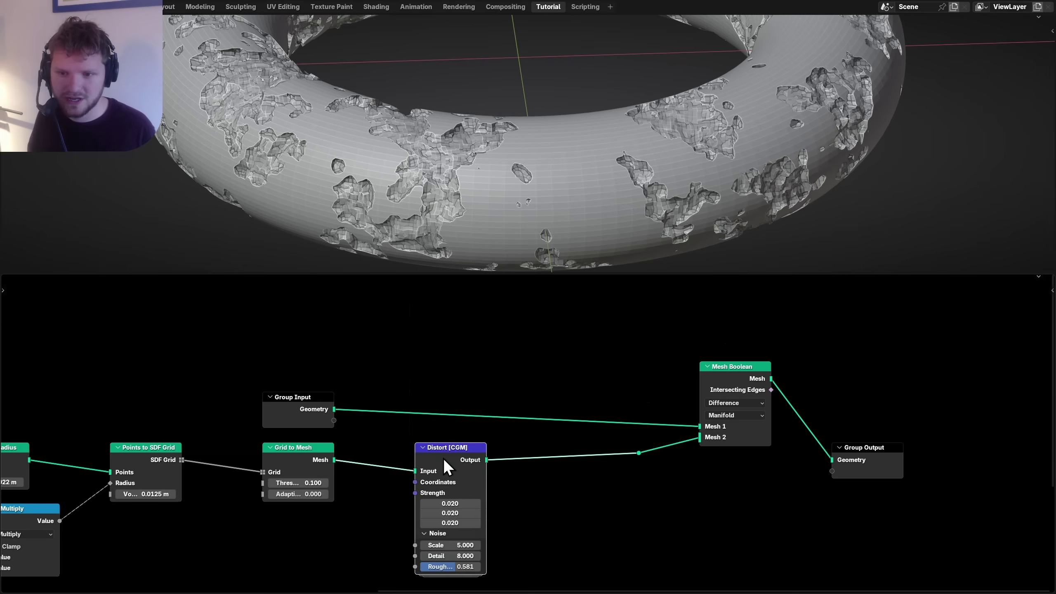
{"action": "key", "text": "m"}
{"action": "key", "text": "m"}
Move Distort [CGM], Mesh Boolean and Group Output together to make room after Grid to Mesh.
{"action": "left_click_drag", "start_coordinate": [895, 519], "coordinate": [444, 384]}
{"action": "key", "text": "g"}
{"action": "left_click", "coordinate": [574, 388]}
{"action": "scroll", "coordinate": [426, 446], "scroll_direction": "up", "scroll_amount": 6}
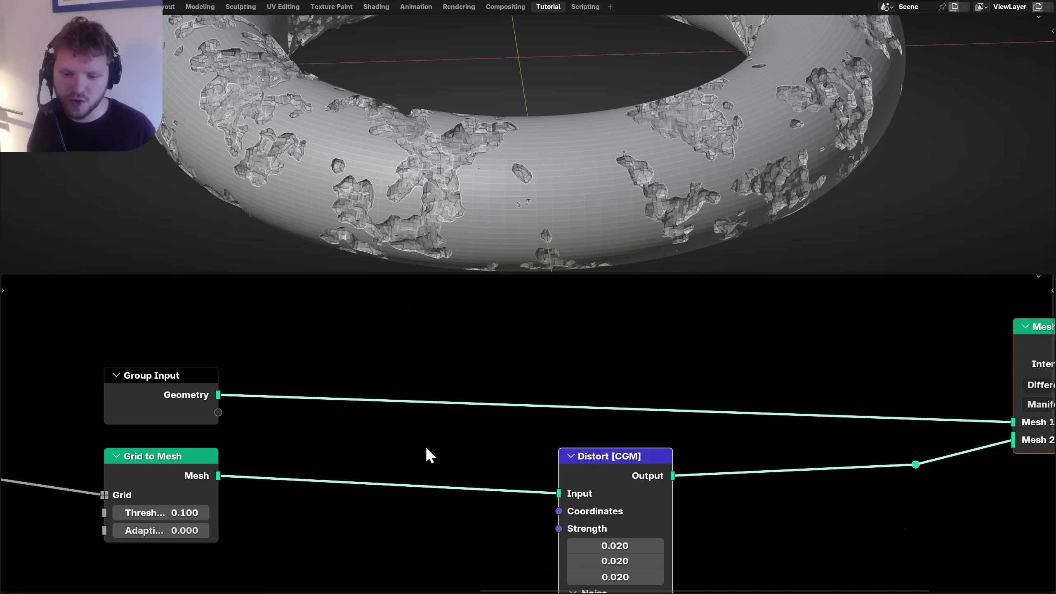
Try inserting a Subdivide Mesh node between Grid to Mesh and Distort [CGM].
{"action": "middle_click_drag", "start_coordinate": [426, 446], "coordinate": [529, 403]}
{"action": "key", "text": "shift+a"}
{"action": "type", "text": "subd"}
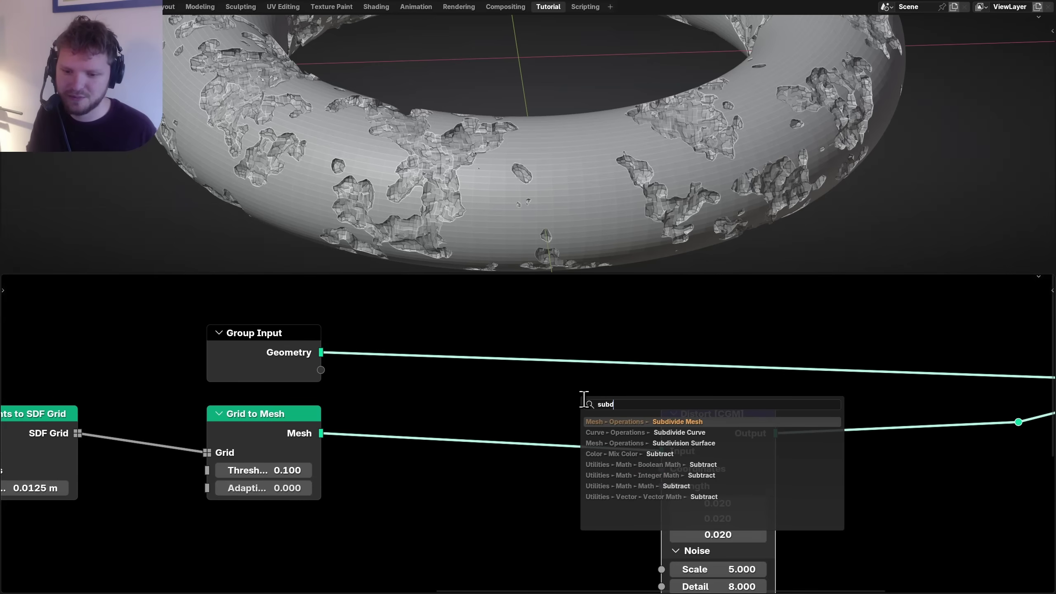
{"action": "key", "text": "Return"}
{"action": "left_click", "coordinate": [393, 407]}
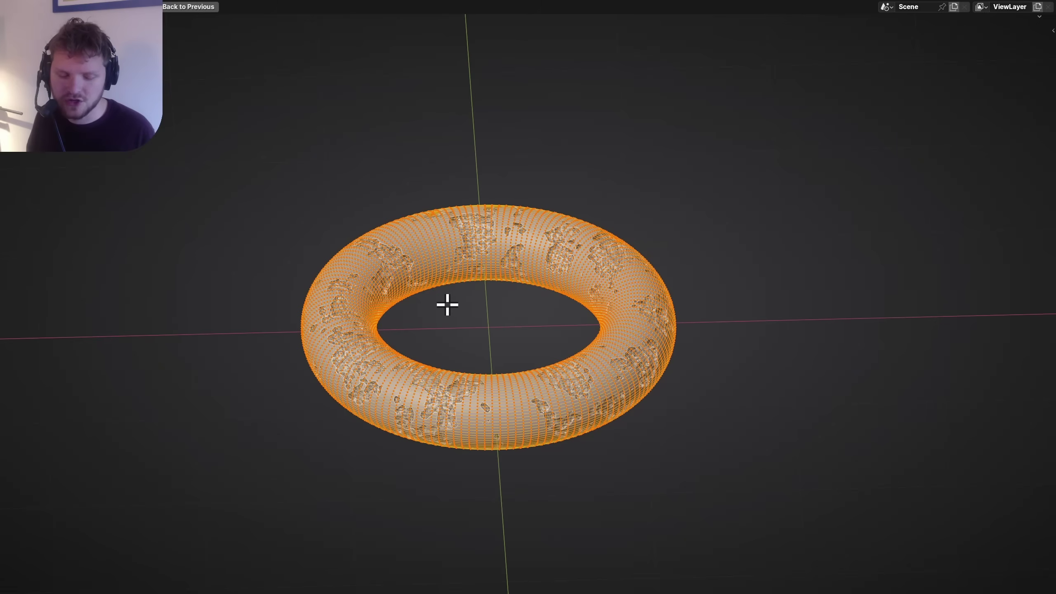
Delete all of the torus mesh and add a cube in its place.
{"action": "key", "text": "x"}
{"action": "left_click", "coordinate": [426, 305]}
{"action": "key", "text": "shift+a"}
{"action": "left_click", "coordinate": [376, 237]}
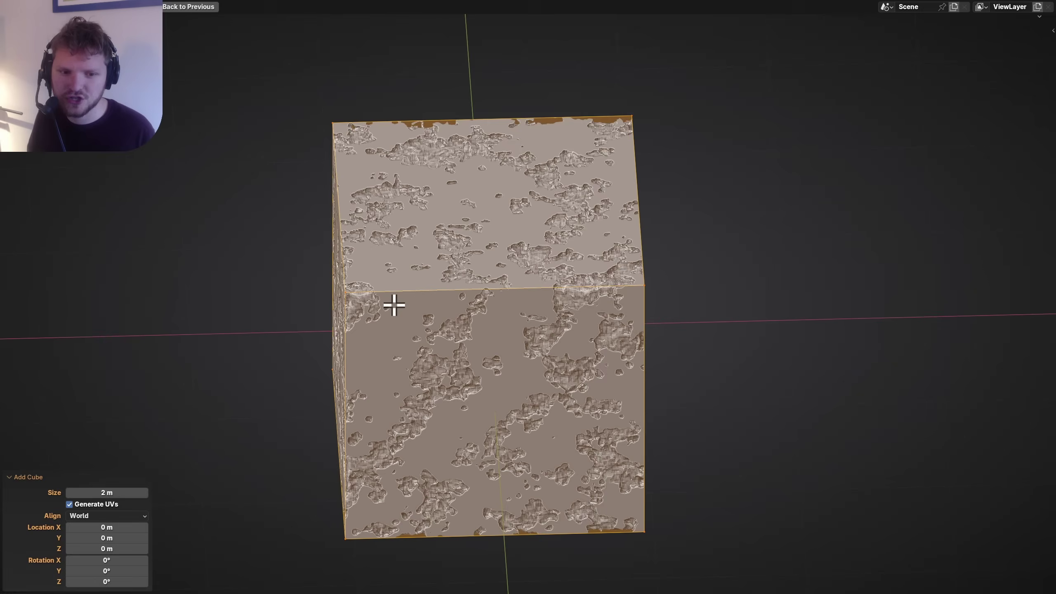
{"action": "middle_click_drag", "start_coordinate": [394, 306], "coordinate": [390, 191]}
{"action": "key", "text": "ctrl+space"}
Set the Noise Texture's scale to 1 and its detail to 8.
{"action": "scroll", "coordinate": [281, 401], "scroll_direction": "down", "scroll_amount": 8}
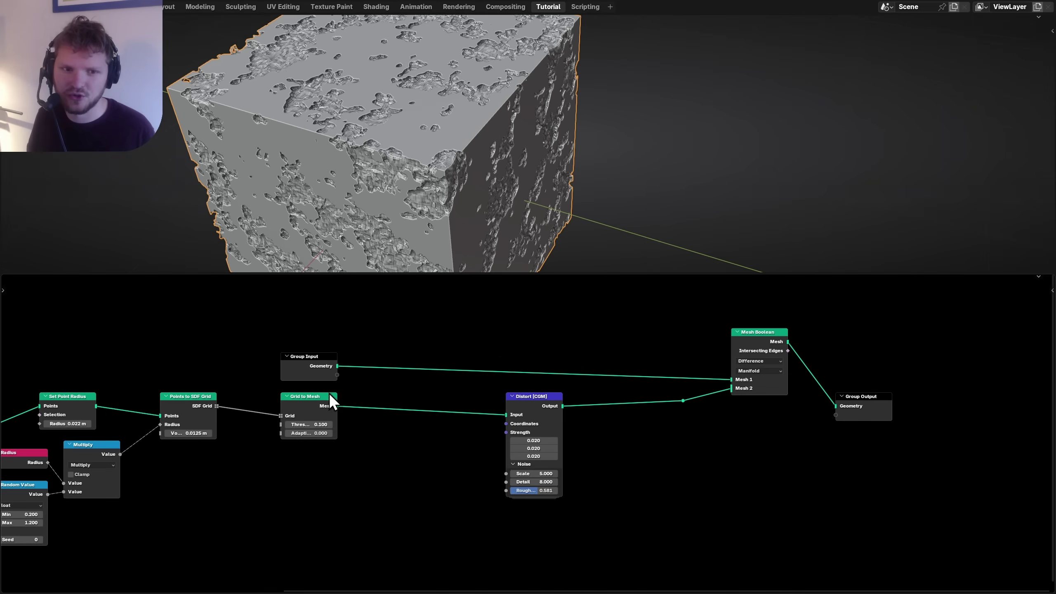
{"action": "middle_click_drag", "start_coordinate": [281, 401], "coordinate": [655, 382]}
{"action": "middle_click_drag", "start_coordinate": [414, 436], "coordinate": [658, 379]}
{"action": "scroll", "coordinate": [448, 492], "scroll_direction": "up", "scroll_amount": 2}
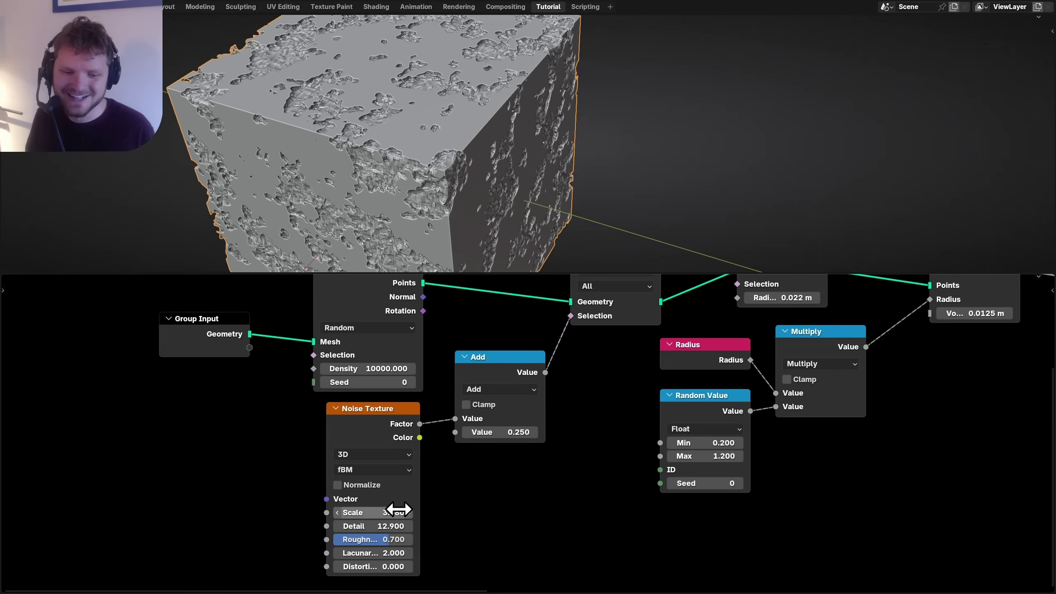
{"action": "left_click", "coordinate": [387, 511]}
{"action": "key", "text": "Return"}
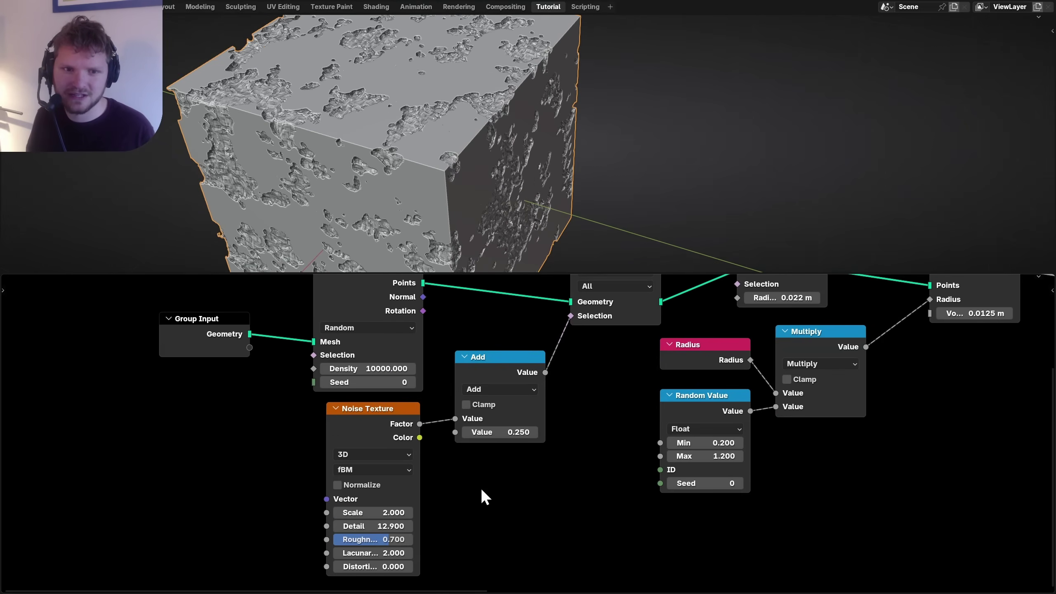
{"action": "left_click", "coordinate": [376, 529]}
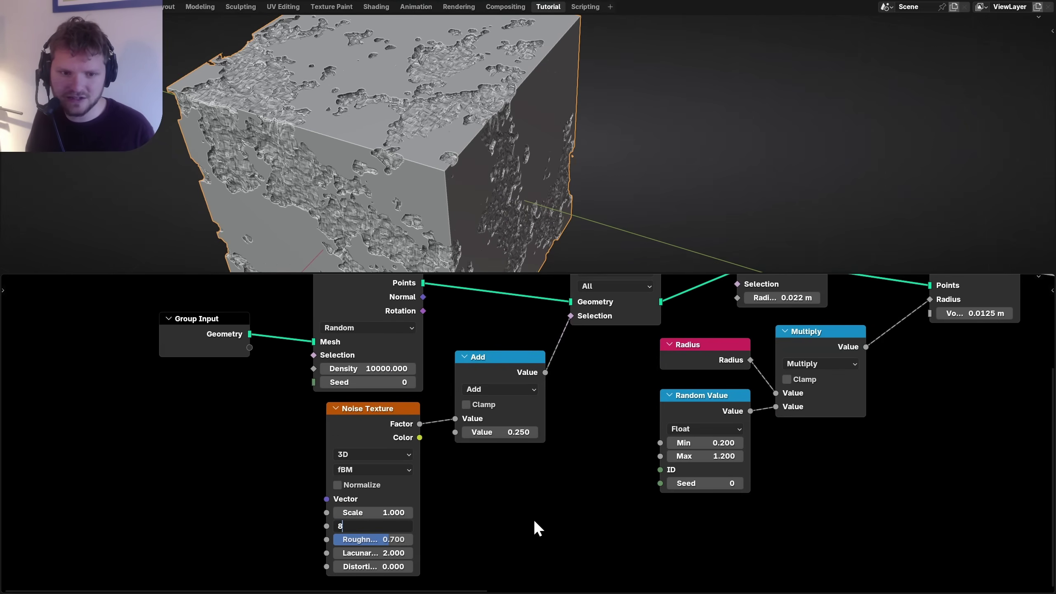
{"action": "type", "text": "8"}
{"action": "key", "text": "Return"}
{"action": "scroll", "coordinate": [457, 154], "scroll_direction": "down", "scroll_amount": 3}
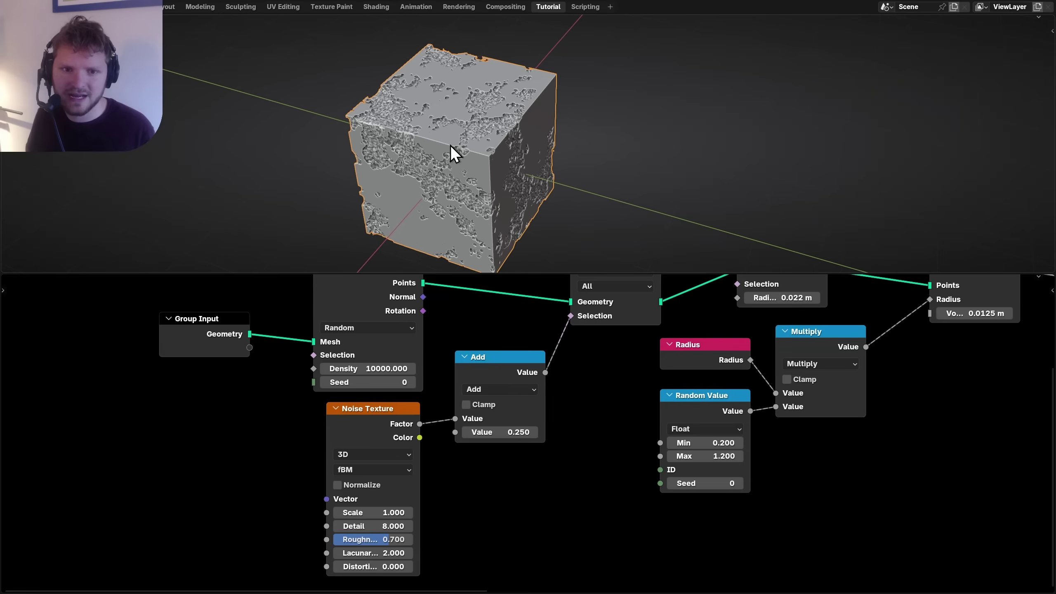
Reduce the Noise Texture's scale to 0.2 and view the damage on the cube.
{"action": "left_click", "coordinate": [387, 516]}
{"action": "type", "text": ".2"}
{"action": "key", "text": "Return"}
{"action": "middle_click_drag", "start_coordinate": [402, 211], "coordinate": [477, 141]}
Delete the duplicate Group Input and add a reroute where the main Group Input's geometry links branch.
{"action": "key", "text": "ctrl+space"}
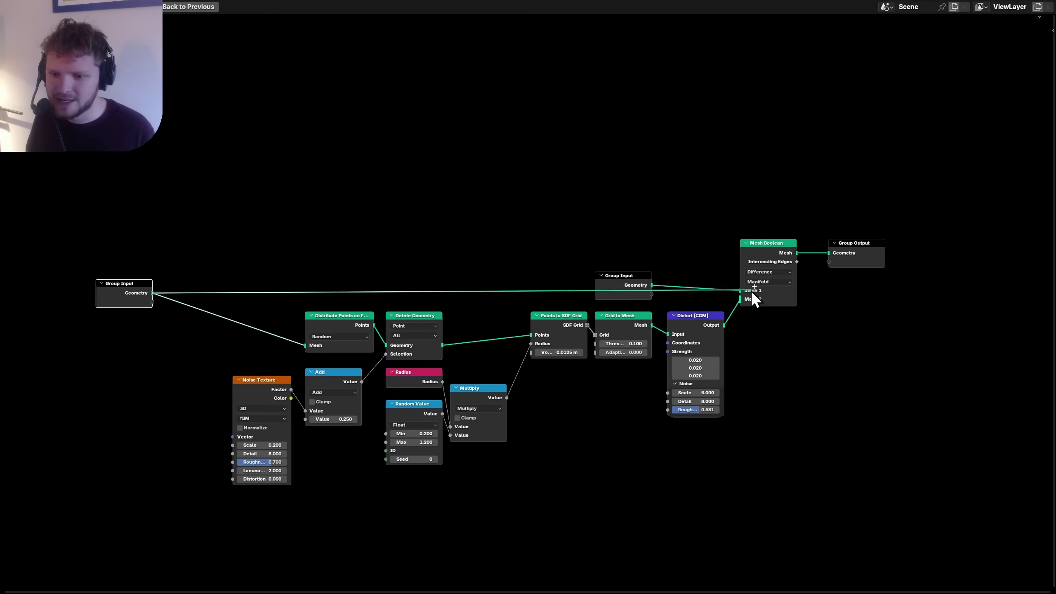
{"action": "key", "text": "x"}
{"action": "right_click_drag", "start_coordinate": [231, 351], "coordinate": [251, 233], "text": "shift"}
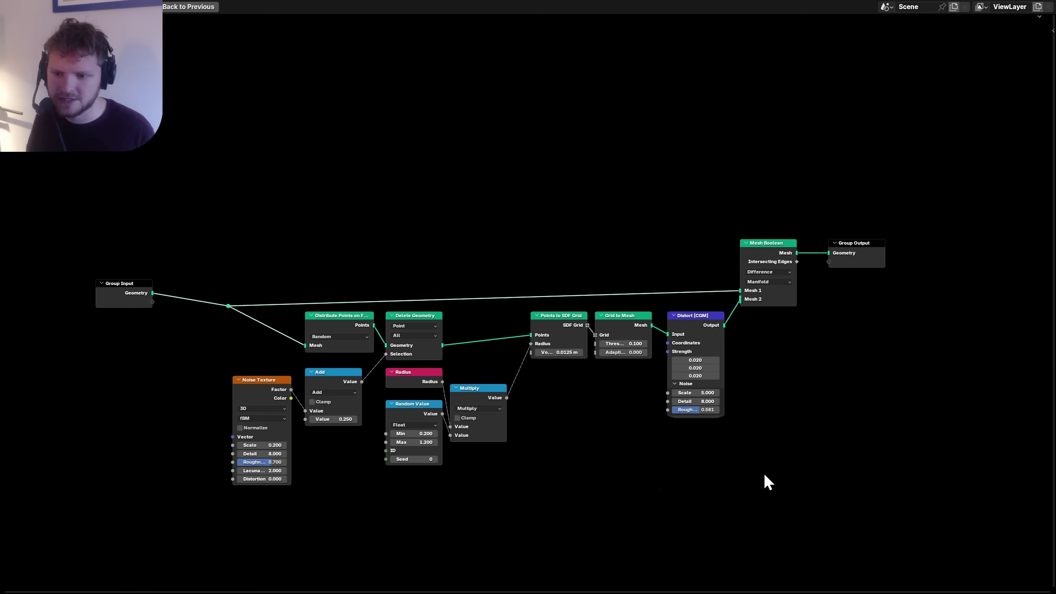
Group all nodes between Group Input and Group Output as Face Erosion, move it beside Group Input and give it a fake user.
{"action": "left_click_drag", "start_coordinate": [767, 482], "coordinate": [219, 180]}
{"action": "key", "text": "ctrl+g"}
{"action": "key", "text": "Tab"}
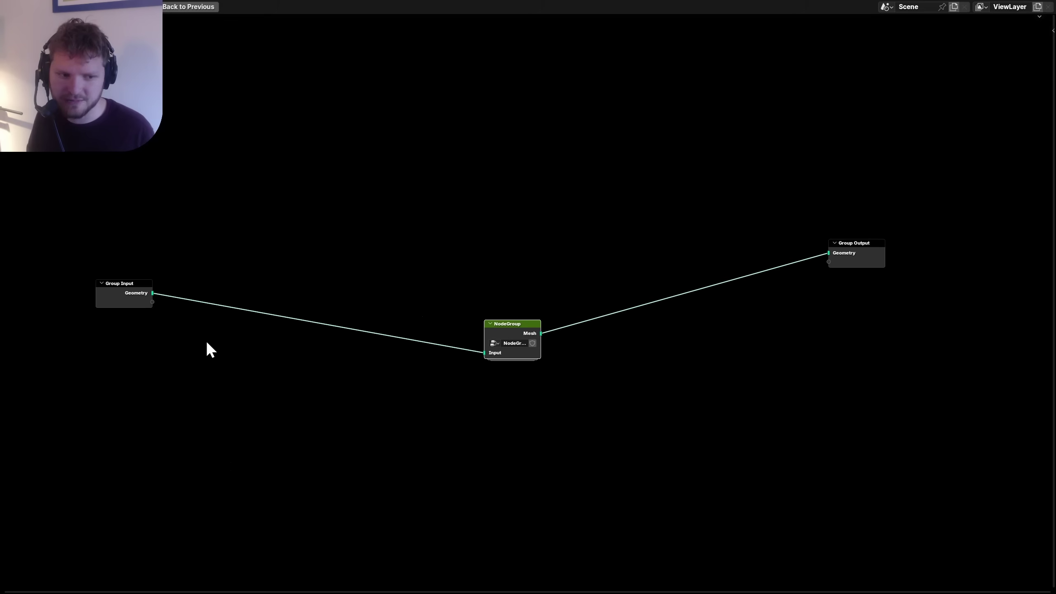
{"action": "key", "text": "g"}
{"action": "left_click", "coordinate": [384, 314]}
{"action": "scroll", "coordinate": [511, 358], "scroll_direction": "up", "scroll_amount": 4}
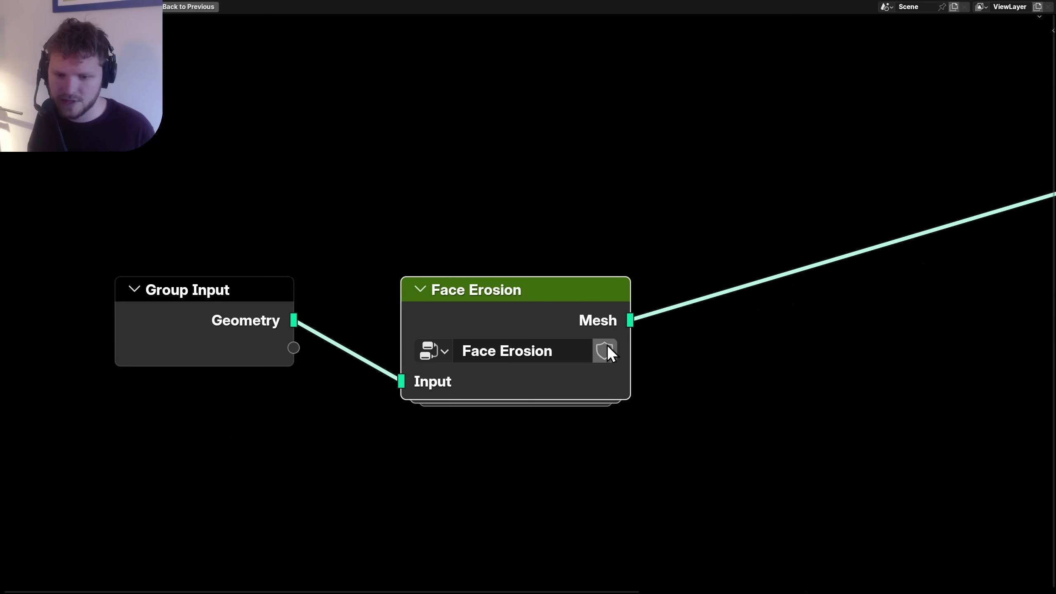
{"action": "left_click", "coordinate": [607, 351]}
Examine the eroded surface up close, marking a small floating fragment with an annotation and erasing the mark.
{"action": "scroll", "coordinate": [723, 310], "scroll_direction": "down", "scroll_amount": 3}
{"action": "key", "text": "ctrl+space"}
{"action": "middle_click_drag", "start_coordinate": [435, 130], "coordinate": [315, 244]}
{"action": "key", "text": "ctrl+space"}
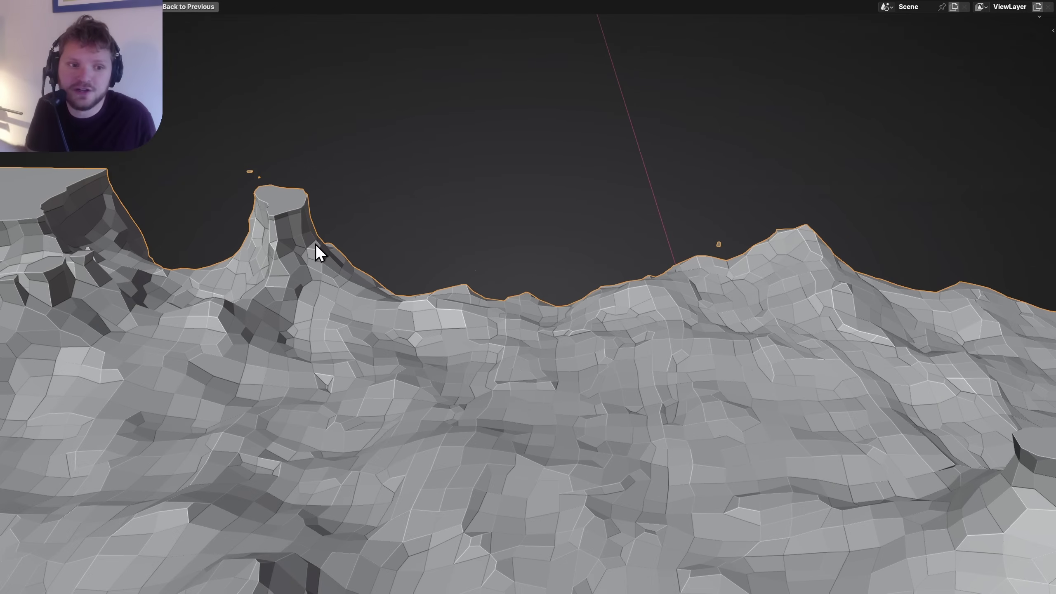
{"action": "key", "text": "d"}
{"action": "left_click_drag", "start_coordinate": [238, 170], "coordinate": [240, 161]}
{"action": "key", "text": "d"}
{"action": "right_click_drag", "start_coordinate": [242, 159], "coordinate": [245, 169]}
{"action": "scroll", "coordinate": [336, 213], "scroll_direction": "down", "scroll_amount": 6}
Add a Mesh Island node below Face Erosion and preview the separate islands on the mesh.
{"action": "key", "text": "shift+a"}
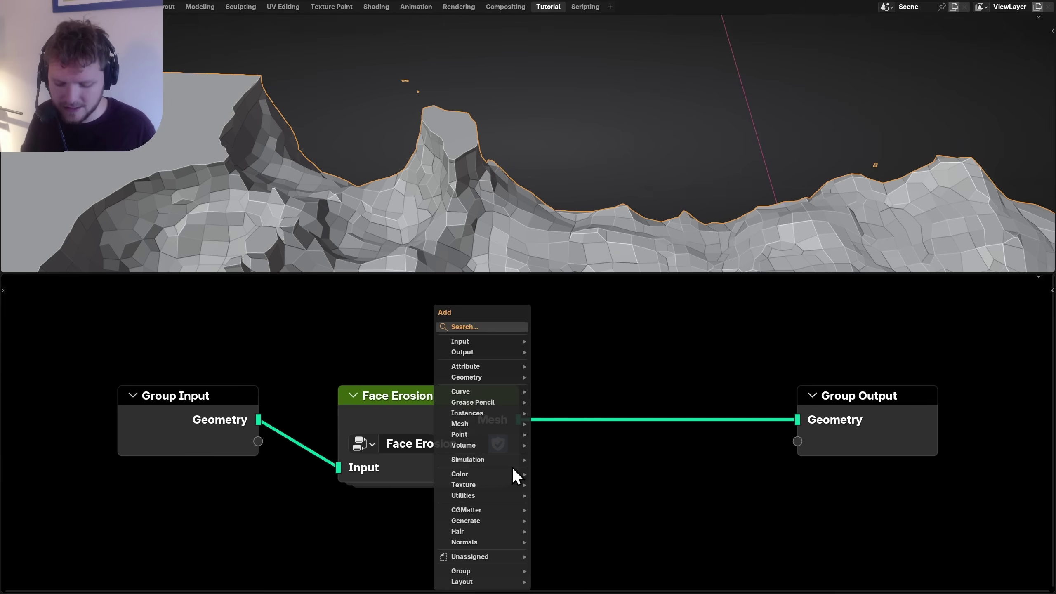
{"action": "type", "text": "mesh is"}
{"action": "key", "text": "Return"}
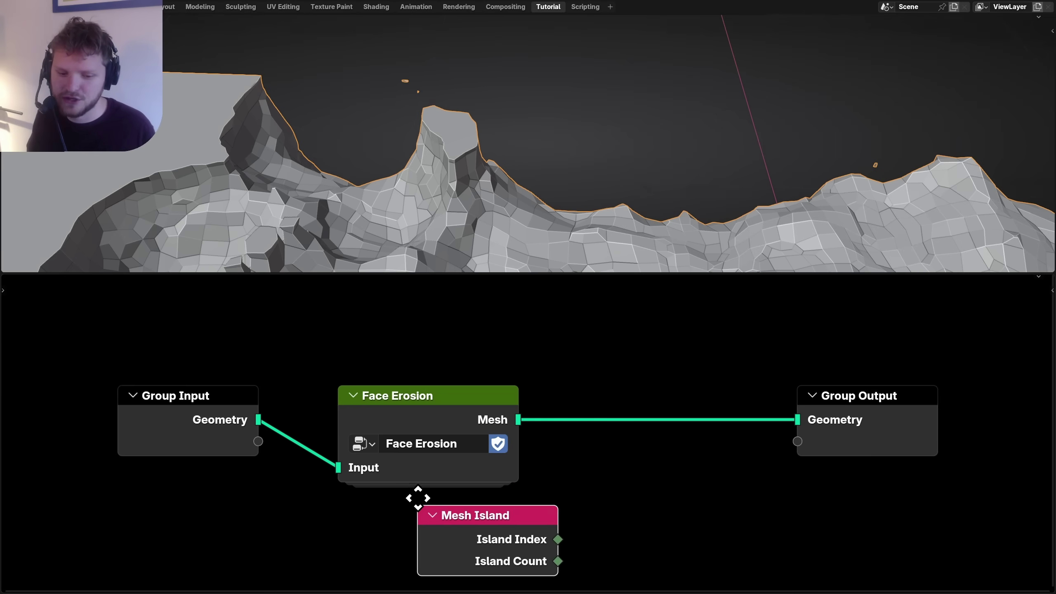
{"action": "left_click", "coordinate": [415, 498]}
{"action": "scroll", "coordinate": [399, 504], "scroll_direction": "down", "scroll_amount": 2}
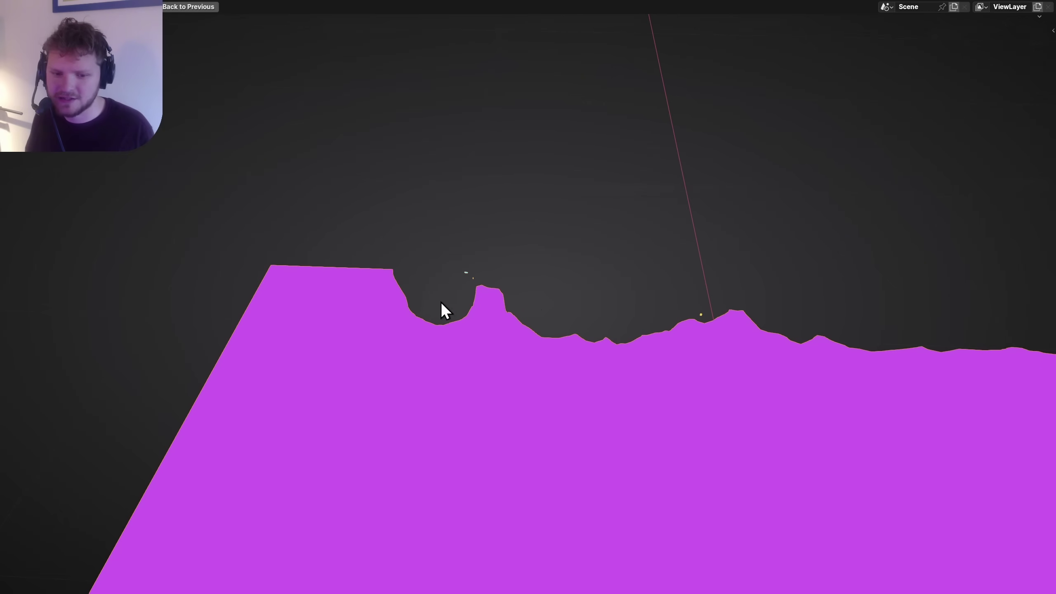
{"action": "middle_click_drag", "start_coordinate": [441, 303], "coordinate": [568, 278]}
{"action": "key", "text": "ctrl+space"}
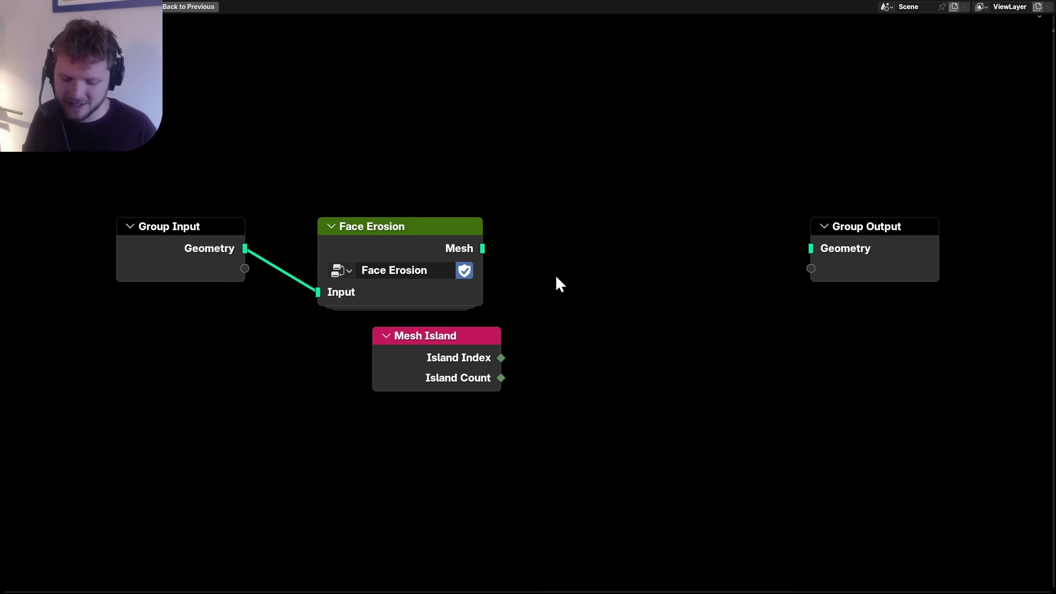
Add an Accumulate Field node on the Face domain and feed Mesh Island's Island Index into its Group ID.
{"action": "key", "text": "shift+a"}
{"action": "type", "text": "accu"}
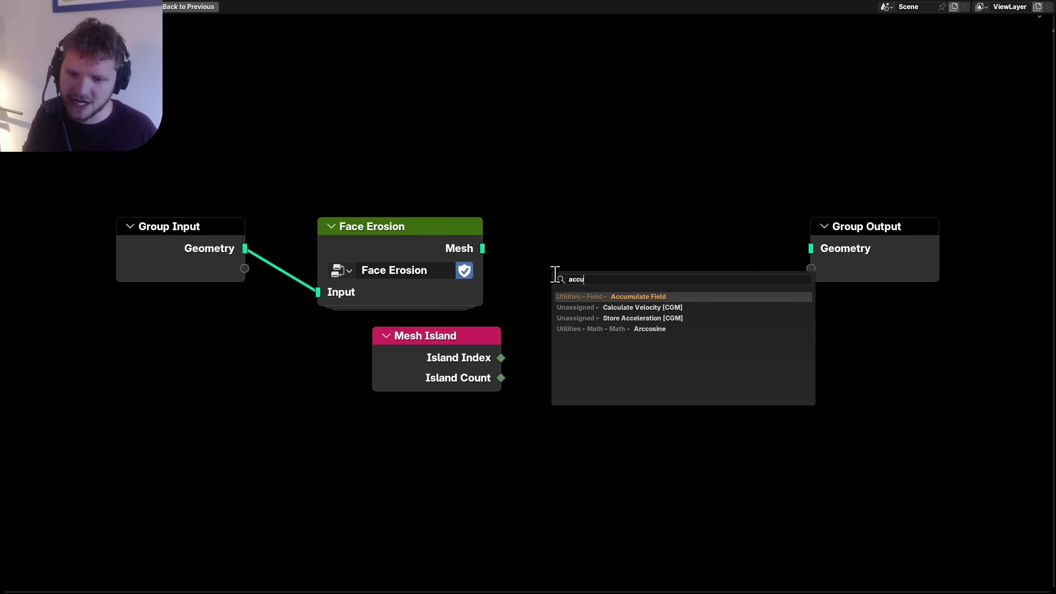
{"action": "key", "text": "Return"}
{"action": "left_click", "coordinate": [556, 274]}
{"action": "key", "text": "Home"}
{"action": "left_click_drag", "start_coordinate": [497, 330], "coordinate": [446, 328]}
{"action": "left_click_drag", "start_coordinate": [452, 330], "coordinate": [543, 401]}
{"action": "left_click", "coordinate": [601, 358]}
{"action": "left_click", "coordinate": [599, 416]}
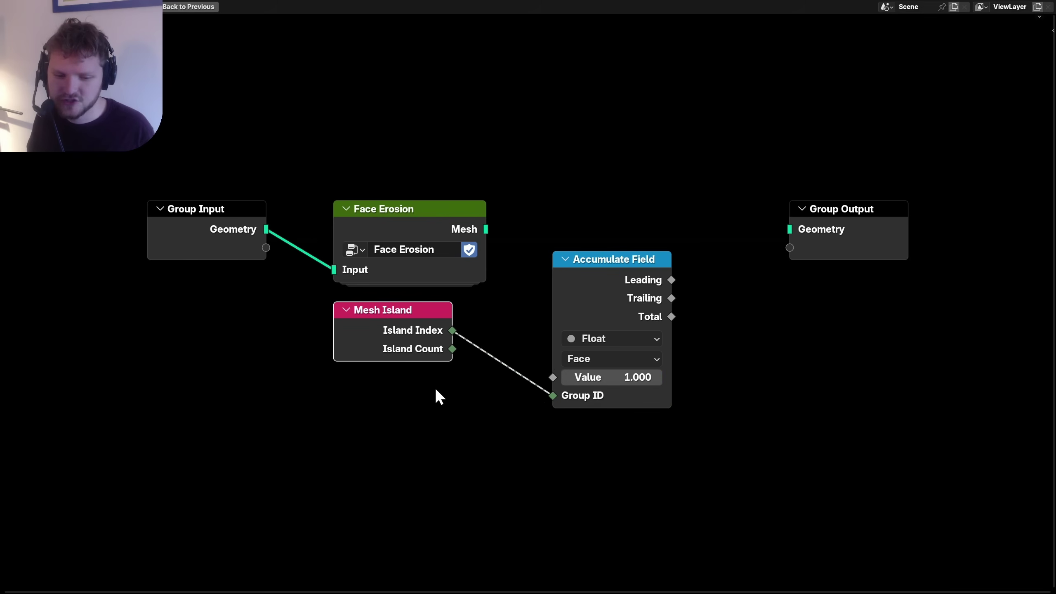
Add a Face Area node below Mesh Island and connect its Area to Accumulate Field's Value.
{"action": "key", "text": "shift+a"}
{"action": "type", "text": "area"}
{"action": "key", "text": "Return"}
{"action": "left_click", "coordinate": [337, 370]}
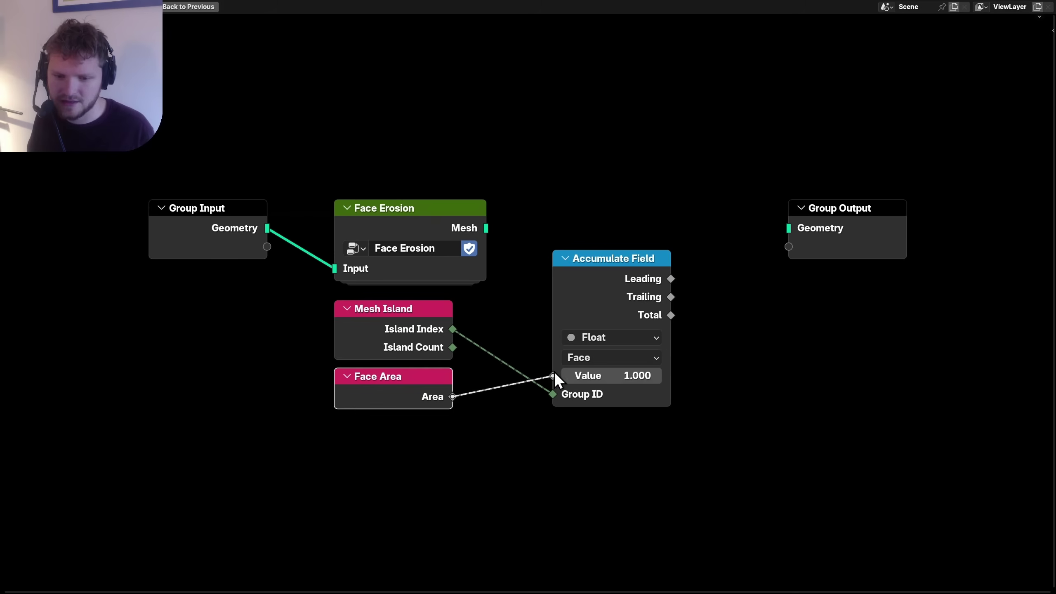
{"action": "left_click", "coordinate": [670, 317]}
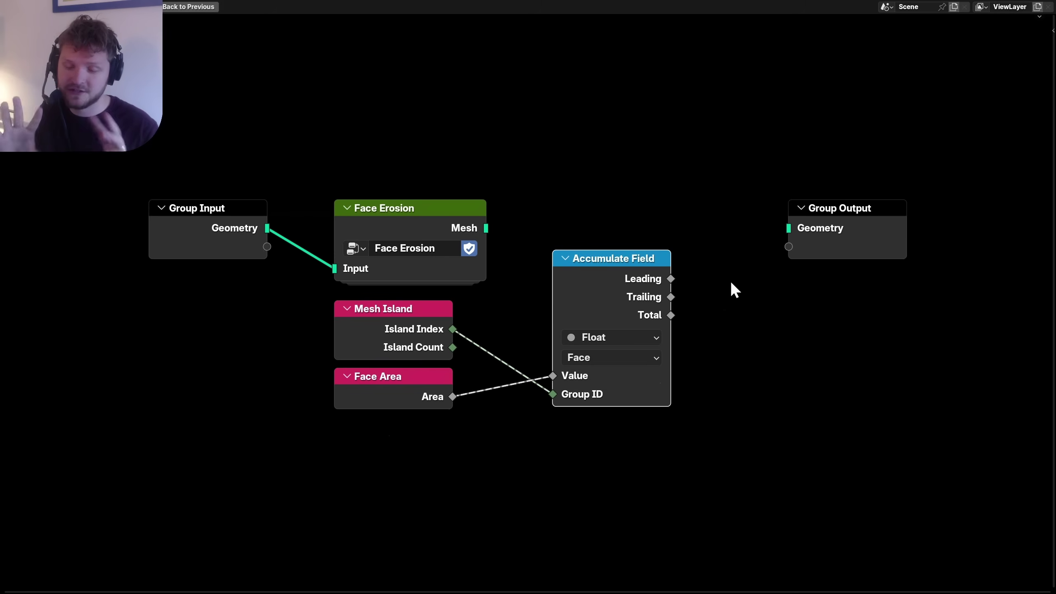
Make room around Accumulate Field and insert a Delete Geometry node between Face Erosion and Group Output.
{"action": "left_click_drag", "start_coordinate": [730, 281], "coordinate": [792, 204]}
{"action": "key", "text": "g"}
{"action": "left_click", "coordinate": [844, 214]}
{"action": "key", "text": "Home"}
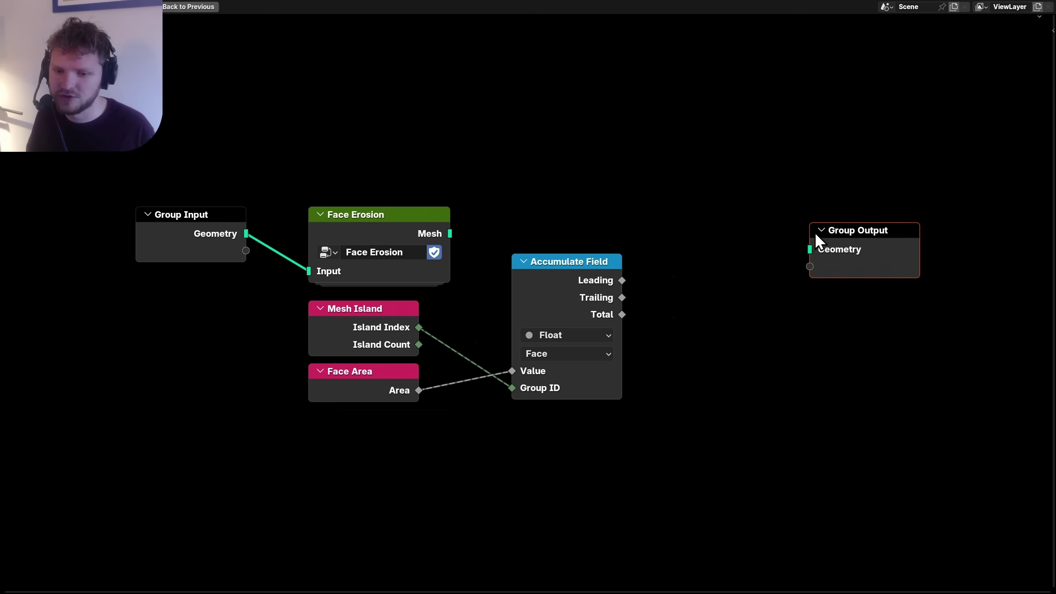
{"action": "left_click_drag", "start_coordinate": [531, 258], "coordinate": [499, 287]}
{"action": "key", "text": "shift+a"}
{"action": "type", "text": "delet"}
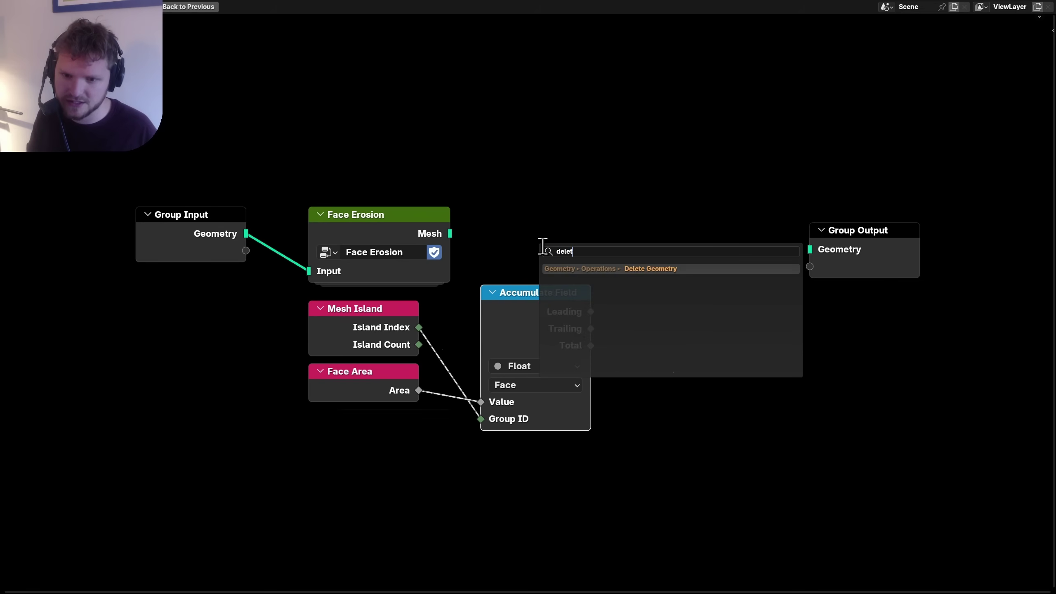
{"action": "key", "text": "Return"}
{"action": "left_click", "coordinate": [643, 211]}
{"action": "left_click_drag", "start_coordinate": [450, 234], "coordinate": [652, 271]}
{"action": "left_click_drag", "start_coordinate": [809, 250], "coordinate": [763, 271]}
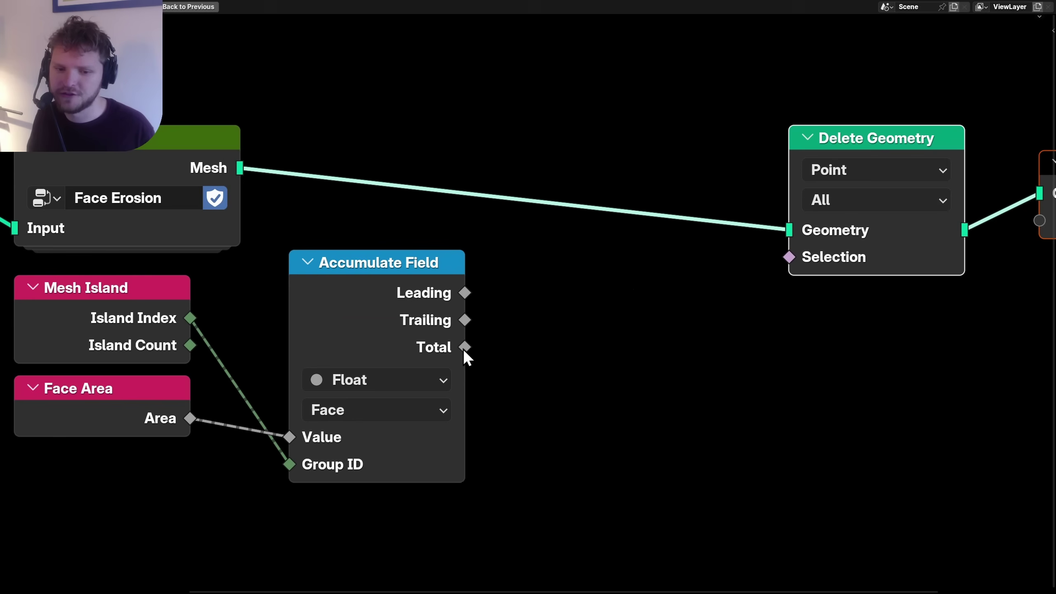
Compare Accumulate Field's Total with a Less Than threshold of 1 and use the result as Delete Geometry's Selection.
{"action": "left_click_drag", "start_coordinate": [464, 348], "coordinate": [609, 323]}
{"action": "type", "text": "less"}
{"action": "key", "text": "Return"}
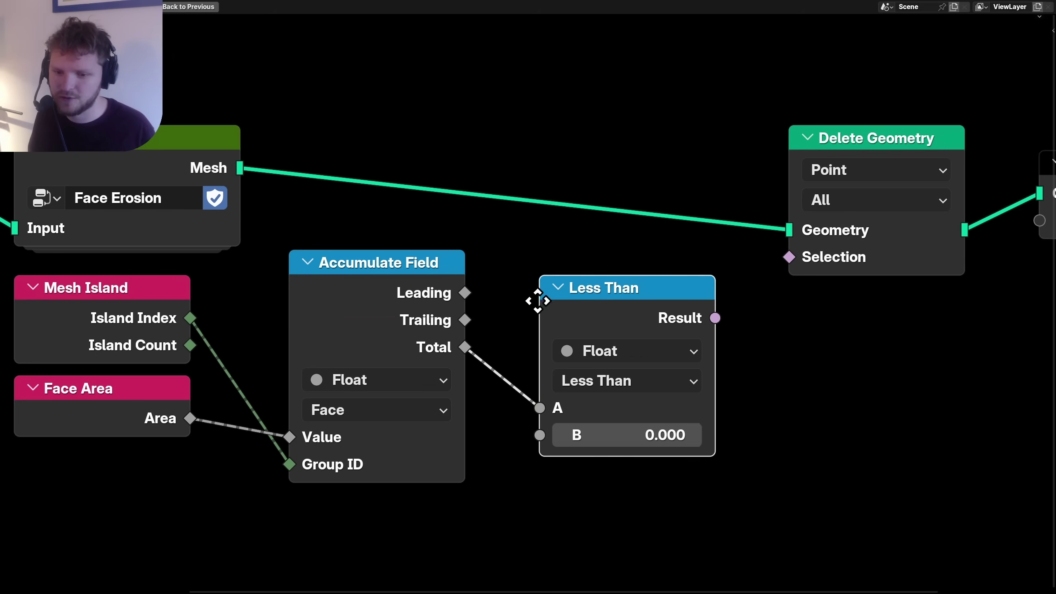
{"action": "left_click", "coordinate": [539, 300]}
{"action": "right_click_drag", "start_coordinate": [684, 319], "coordinate": [765, 320], "text": "alt"}
{"action": "key", "text": "ctrl+space"}
{"action": "left_click", "coordinate": [601, 495]}
{"action": "type", "text": "1"}
{"action": "key", "text": "Return"}
Zoom in on the eroded cube and toggle Delete Geometry's mute to compare the mesh with and without small islands.
{"action": "scroll", "coordinate": [589, 194], "scroll_direction": "down", "scroll_amount": 5}
{"action": "scroll", "coordinate": [589, 193], "scroll_direction": "up", "scroll_amount": 5}
{"action": "middle_click_drag", "start_coordinate": [589, 193], "coordinate": [538, 150]}
{"action": "middle_click_drag", "start_coordinate": [818, 350], "coordinate": [738, 330]}
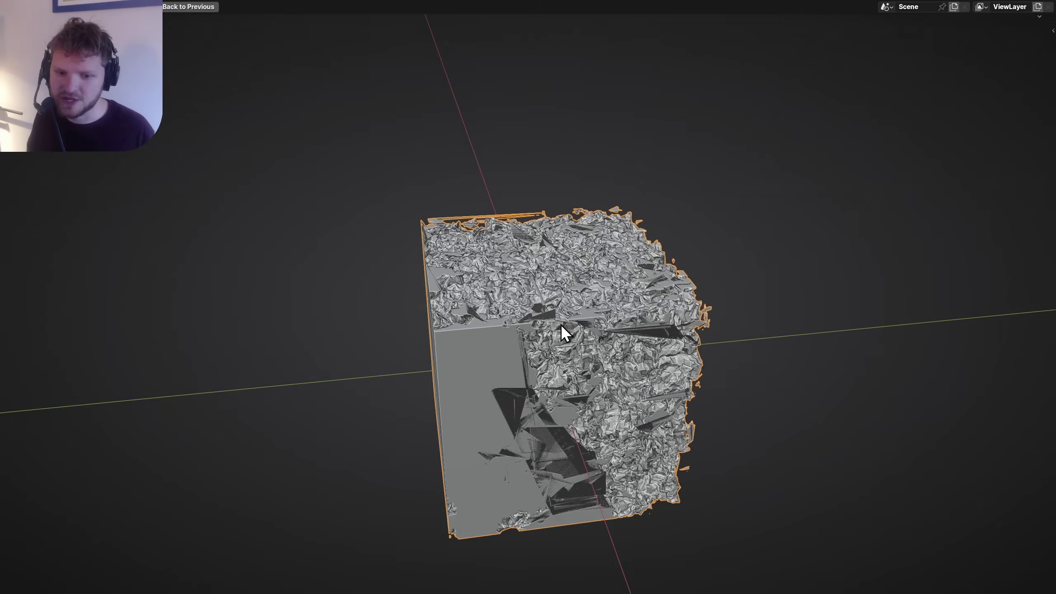
{"action": "scroll", "coordinate": [561, 325], "scroll_direction": "up", "scroll_amount": 2}
{"action": "middle_click_drag", "start_coordinate": [593, 326], "coordinate": [608, 305]}
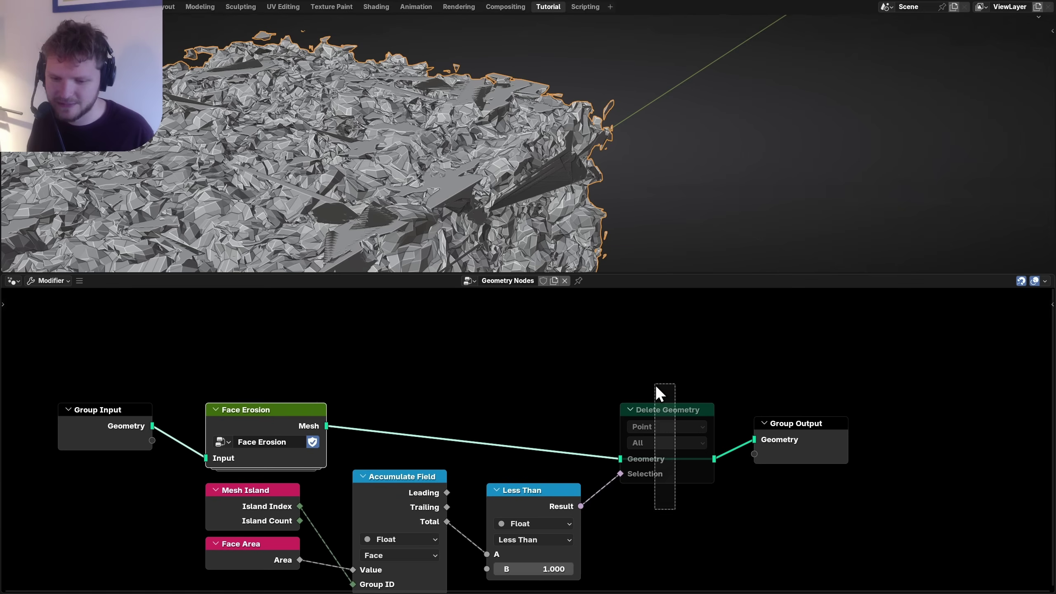
{"action": "left_click_drag", "start_coordinate": [675, 509], "coordinate": [655, 385]}
{"action": "key", "text": "m"}
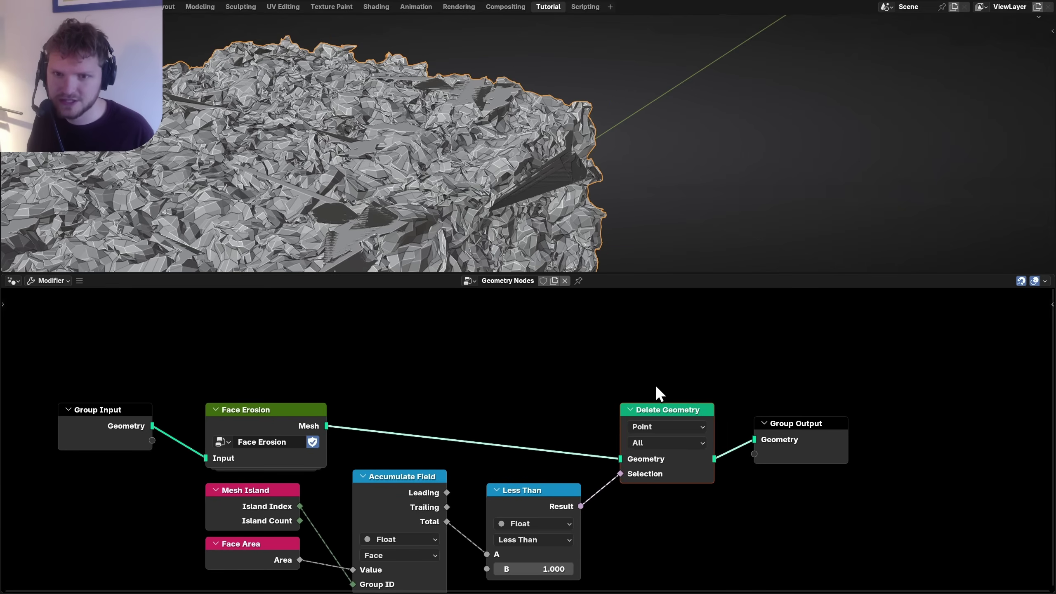
{"action": "key", "text": "m"}
{"action": "key", "text": "m"}
{"action": "key", "text": "m"}
{"action": "key", "text": "m"}
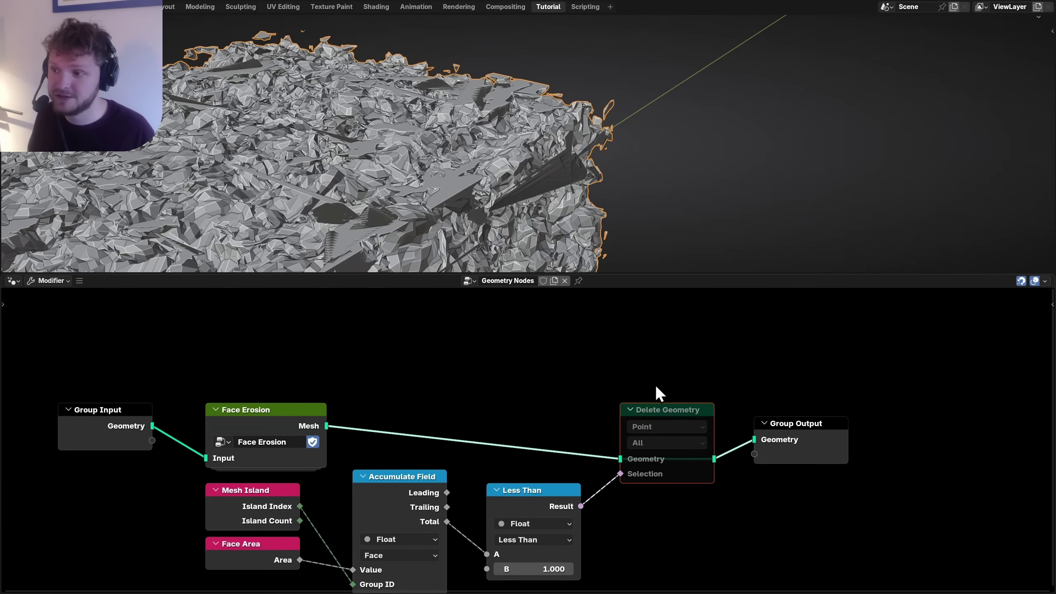